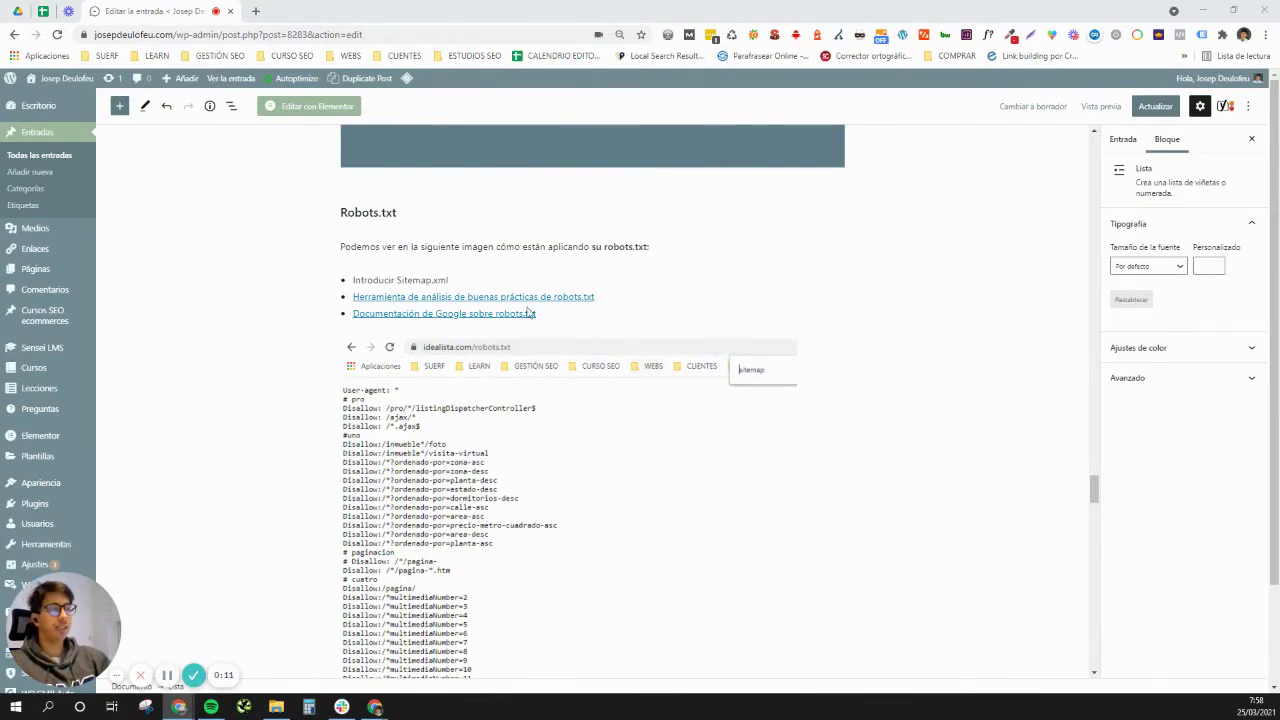
Step: Review the post's sections on Google indexing, checking indexed URLs and the XML sitemap
{"action": "scroll", "coordinate": [525, 325], "scroll_direction": "down", "scroll_amount": 15}
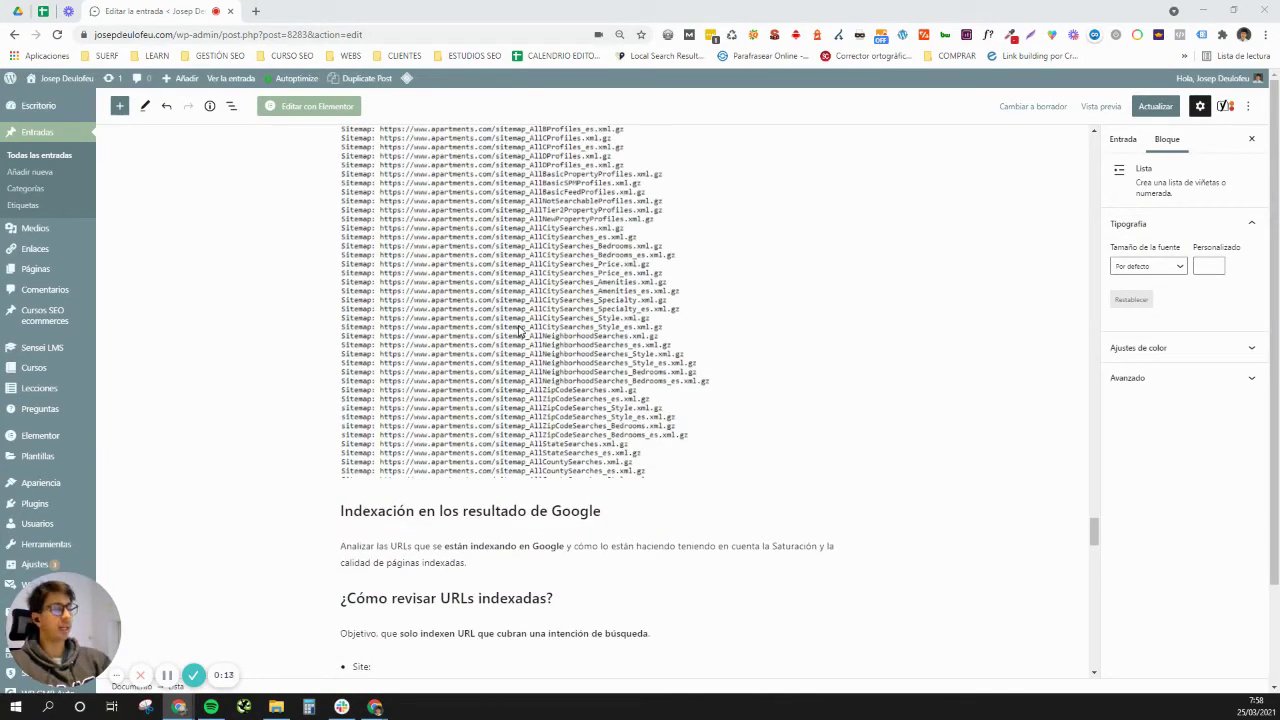
{"action": "scroll", "coordinate": [468, 326], "scroll_direction": "down", "scroll_amount": 3}
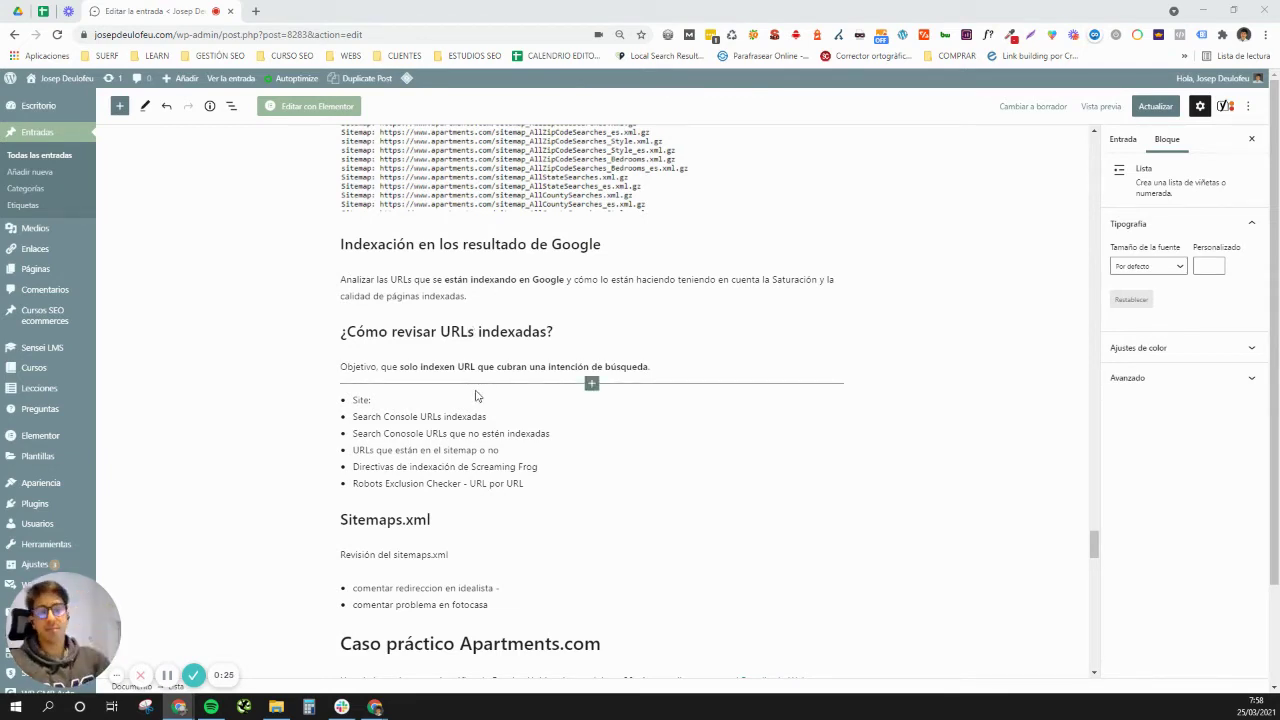
{"action": "scroll", "coordinate": [476, 396], "scroll_direction": "up", "scroll_amount": 2}
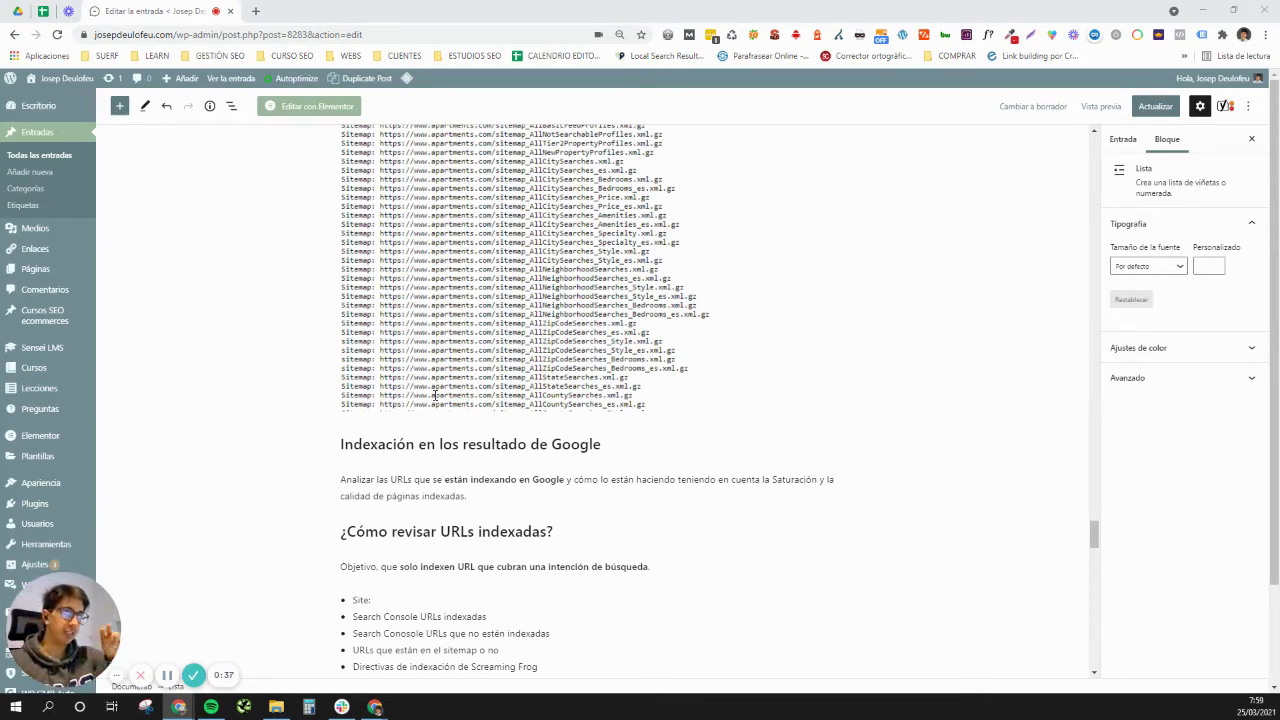
{"action": "scroll", "coordinate": [434, 395], "scroll_direction": "down", "scroll_amount": 3}
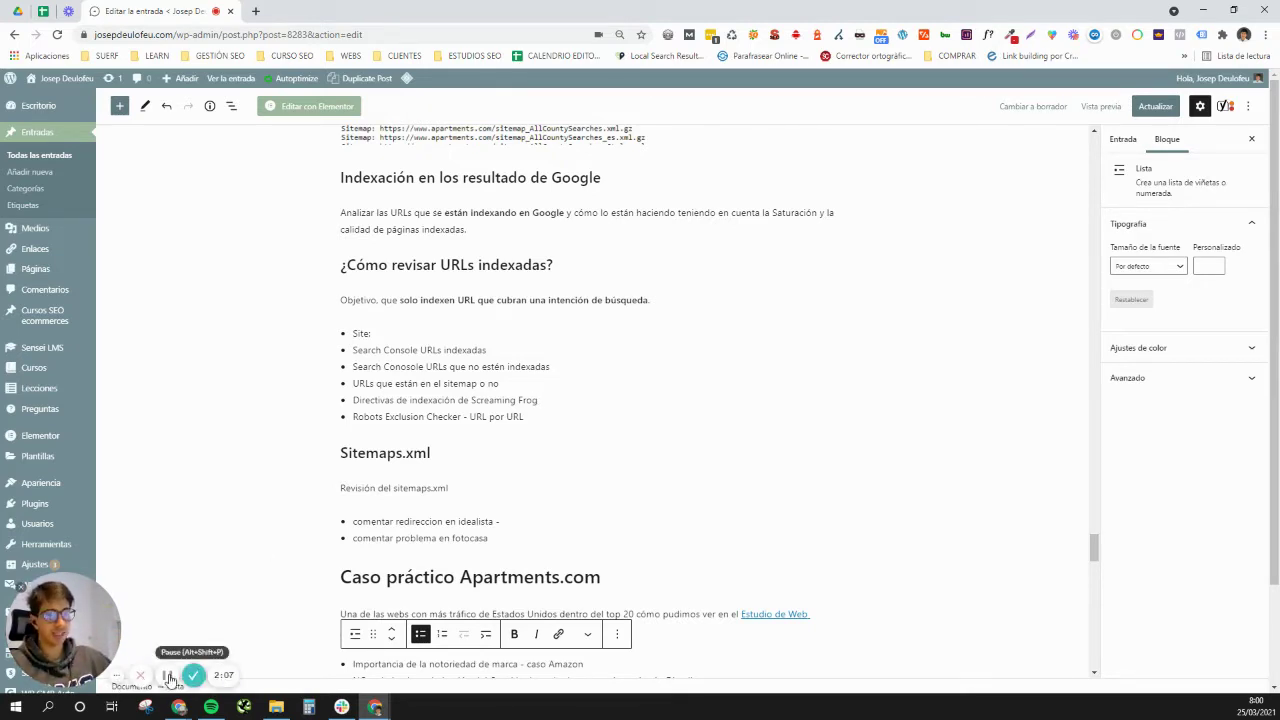
{"action": "left_click", "coordinate": [168, 677]}
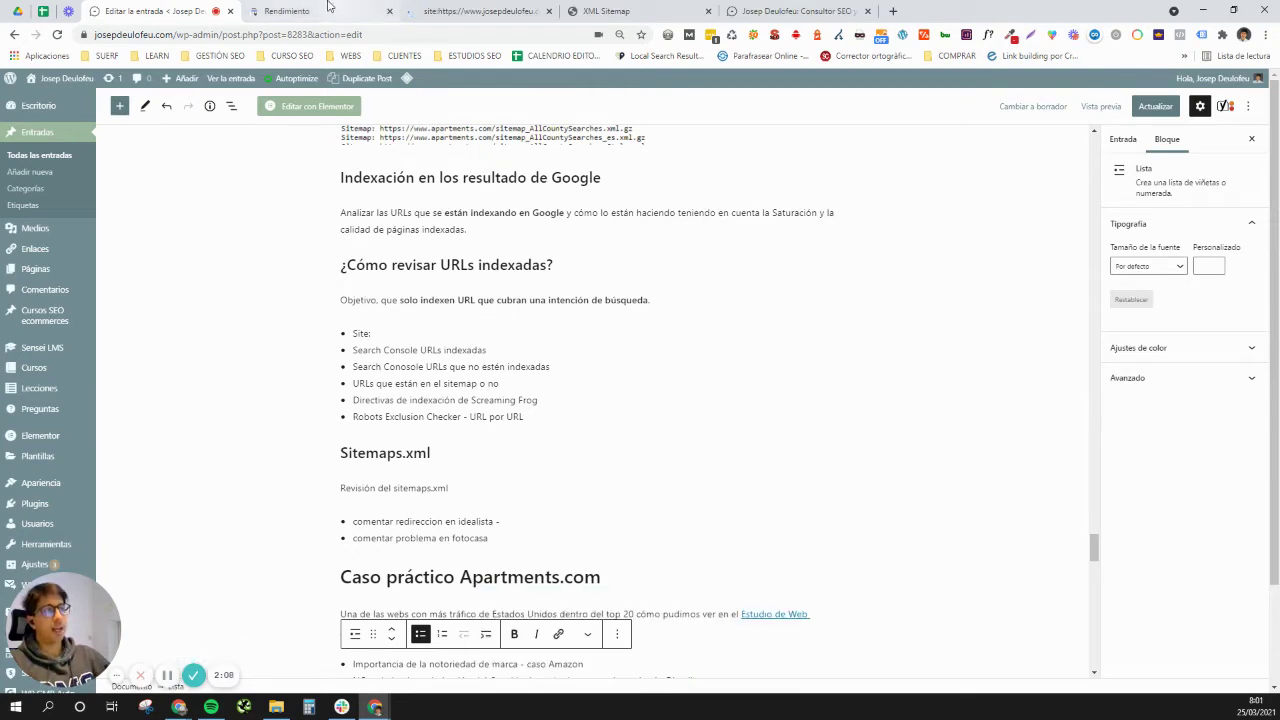
Step: Switch to Google Search Console's search results performance report and break the data down by page
{"action": "left_click", "coordinate": [330, 9]}
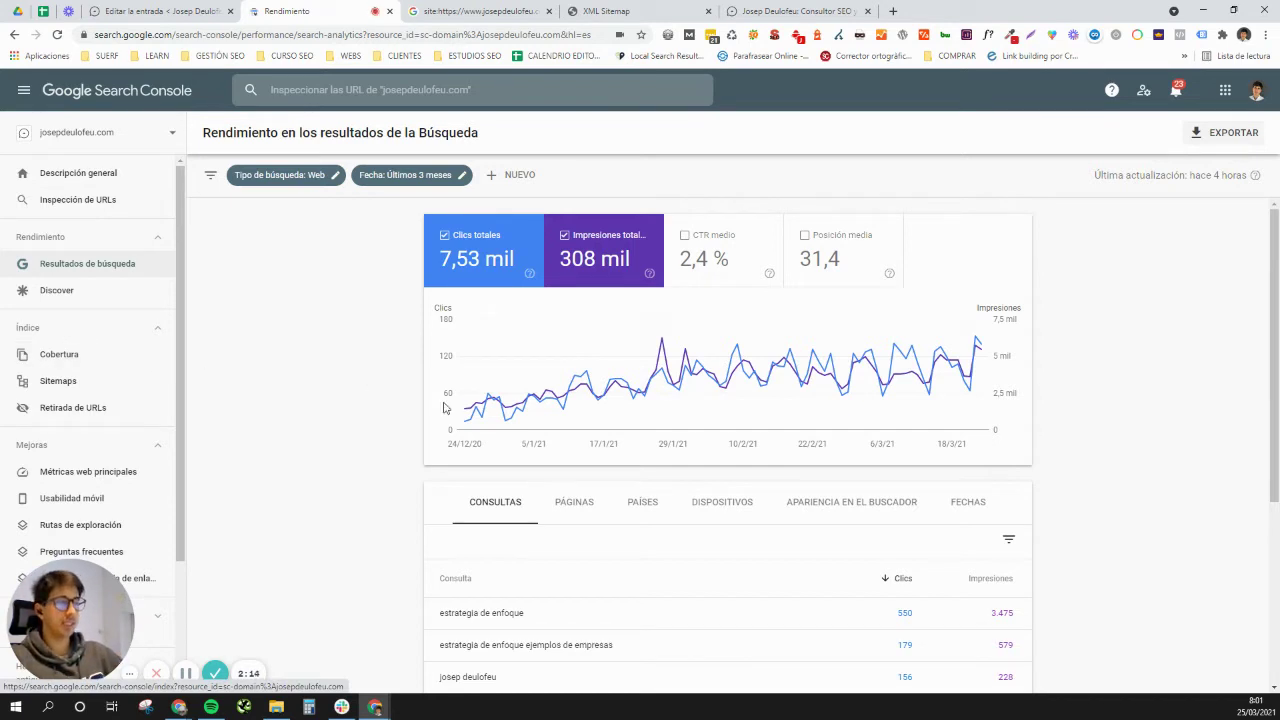
{"action": "scroll", "coordinate": [470, 420], "scroll_direction": "down", "scroll_amount": 1}
{"action": "scroll", "coordinate": [495, 434], "scroll_direction": "up", "scroll_amount": 1}
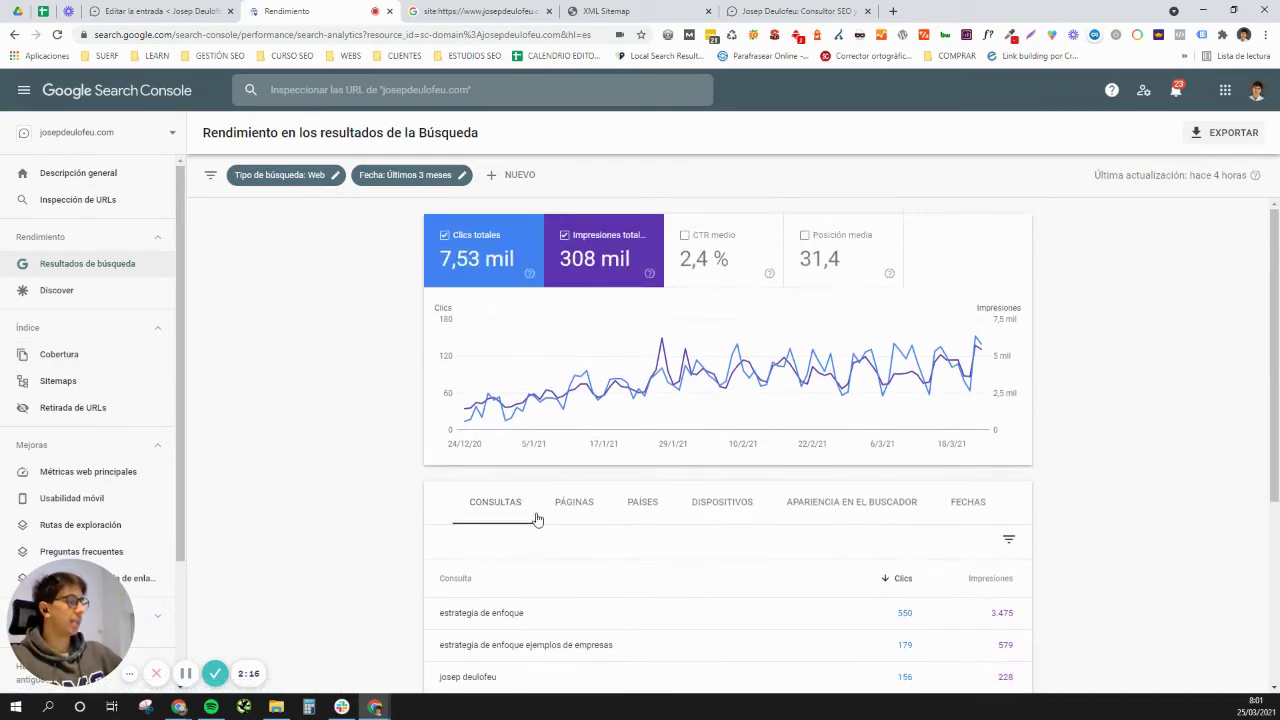
{"action": "left_click", "coordinate": [577, 508]}
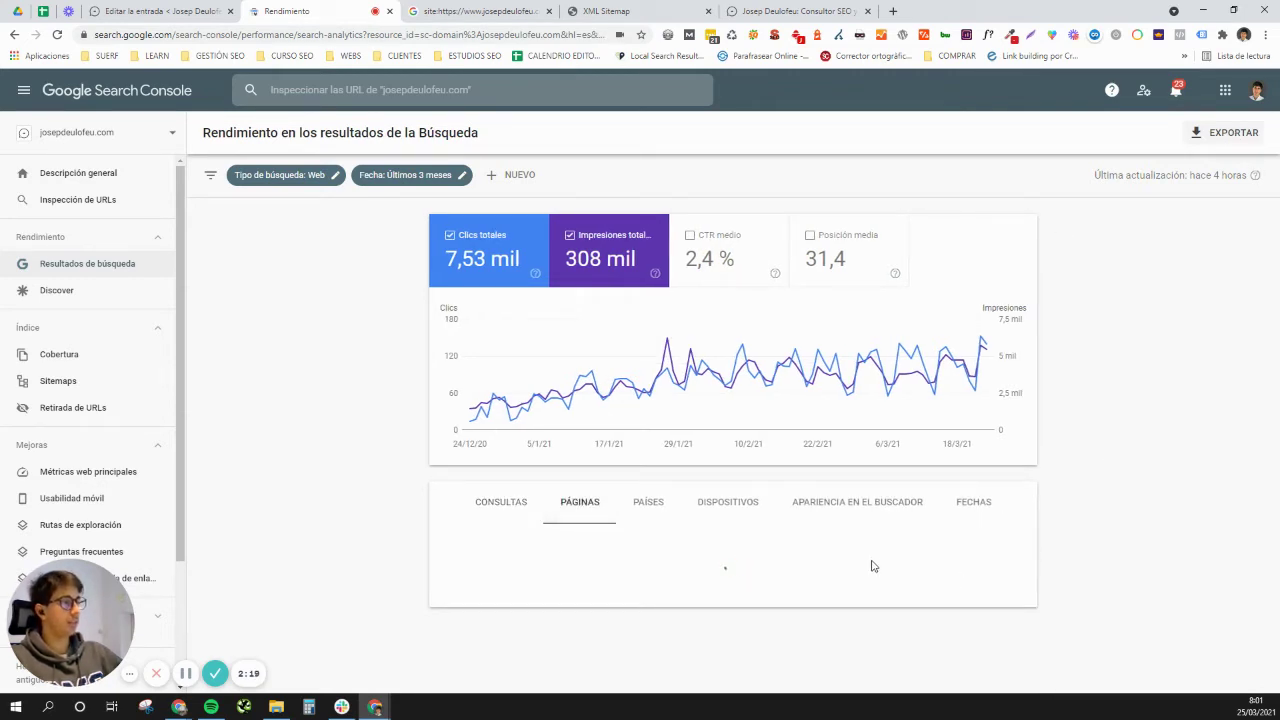
Step: Increase the number of rows shown per page in the performance report's pages table
{"action": "scroll", "coordinate": [1001, 584], "scroll_direction": "down", "scroll_amount": 1}
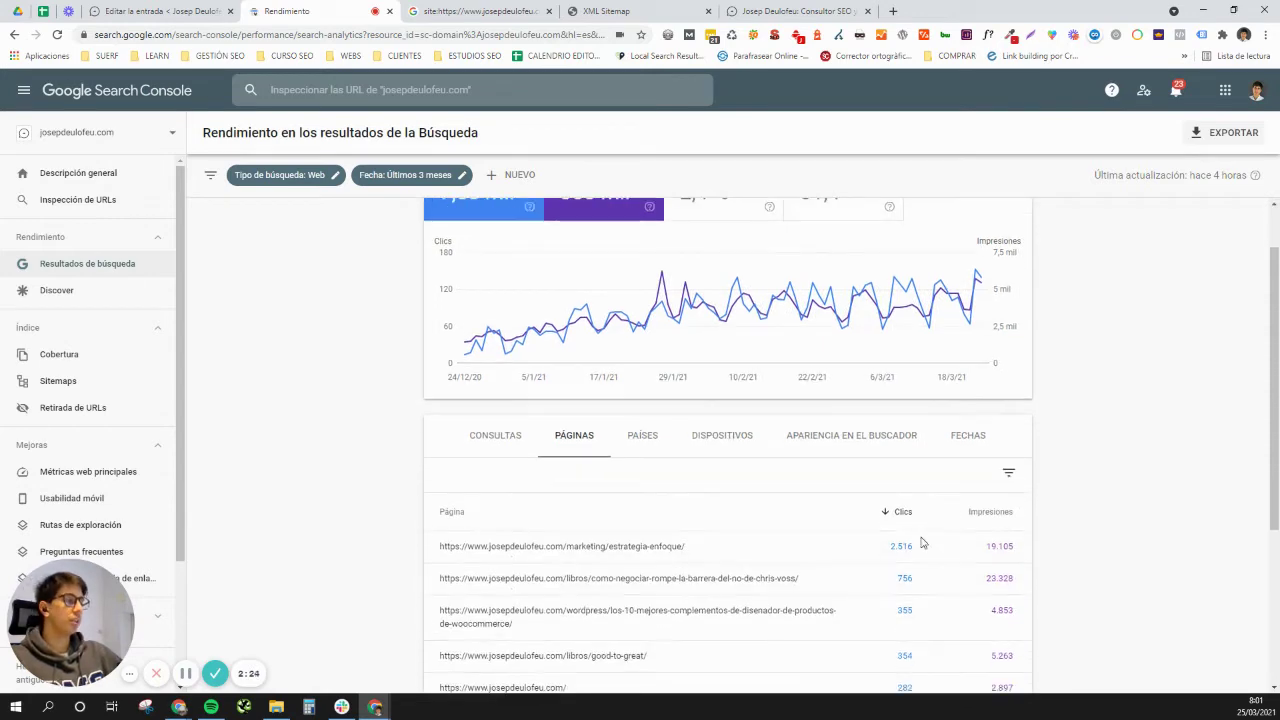
{"action": "scroll", "coordinate": [914, 540], "scroll_direction": "down", "scroll_amount": 3}
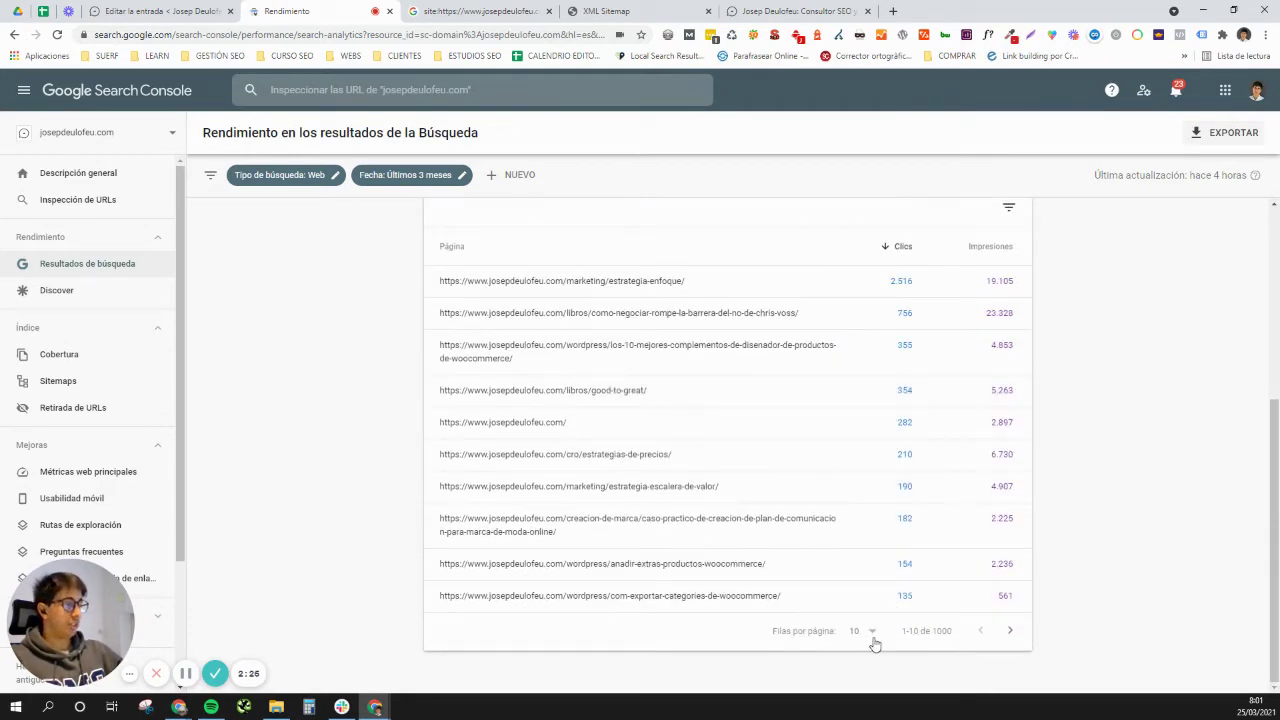
{"action": "left_click", "coordinate": [870, 633]}
{"action": "left_click", "coordinate": [873, 673]}
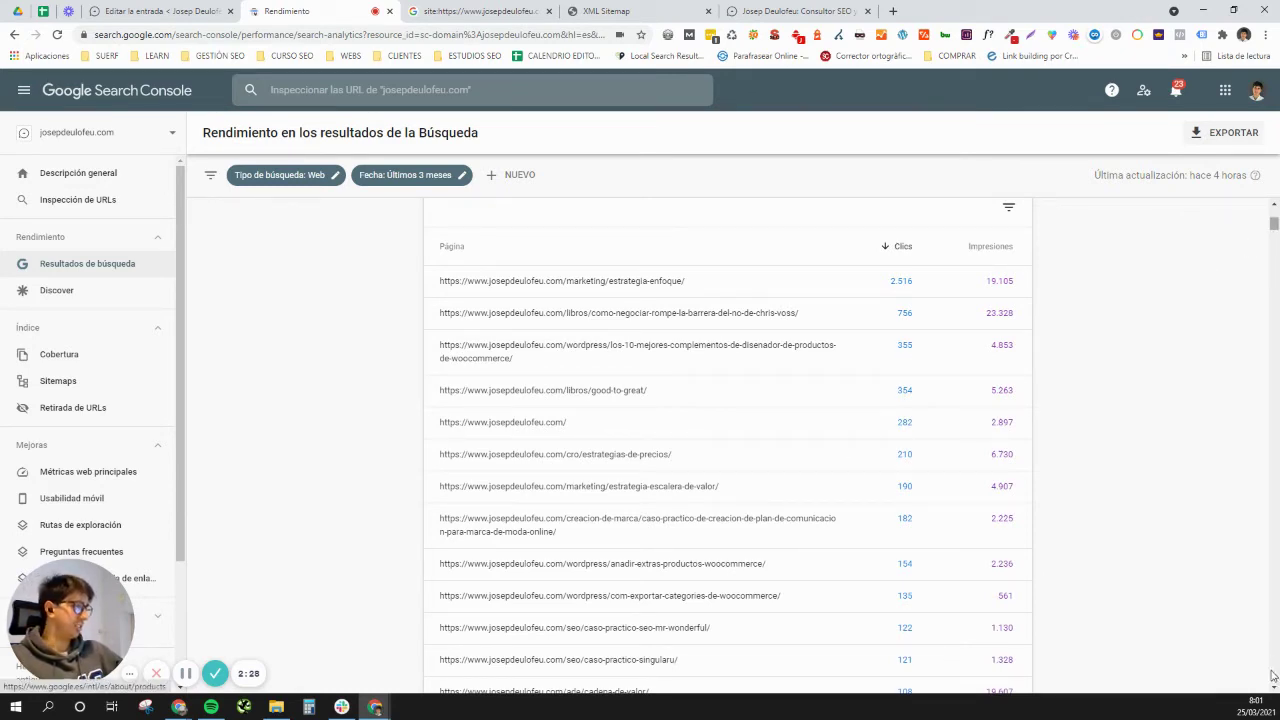
Step: Examine the listed page URLs with their clicks and impressions, including low-traffic pages and anchor URLs
{"action": "scroll", "coordinate": [420, 195], "scroll_direction": "down", "scroll_amount": 20}
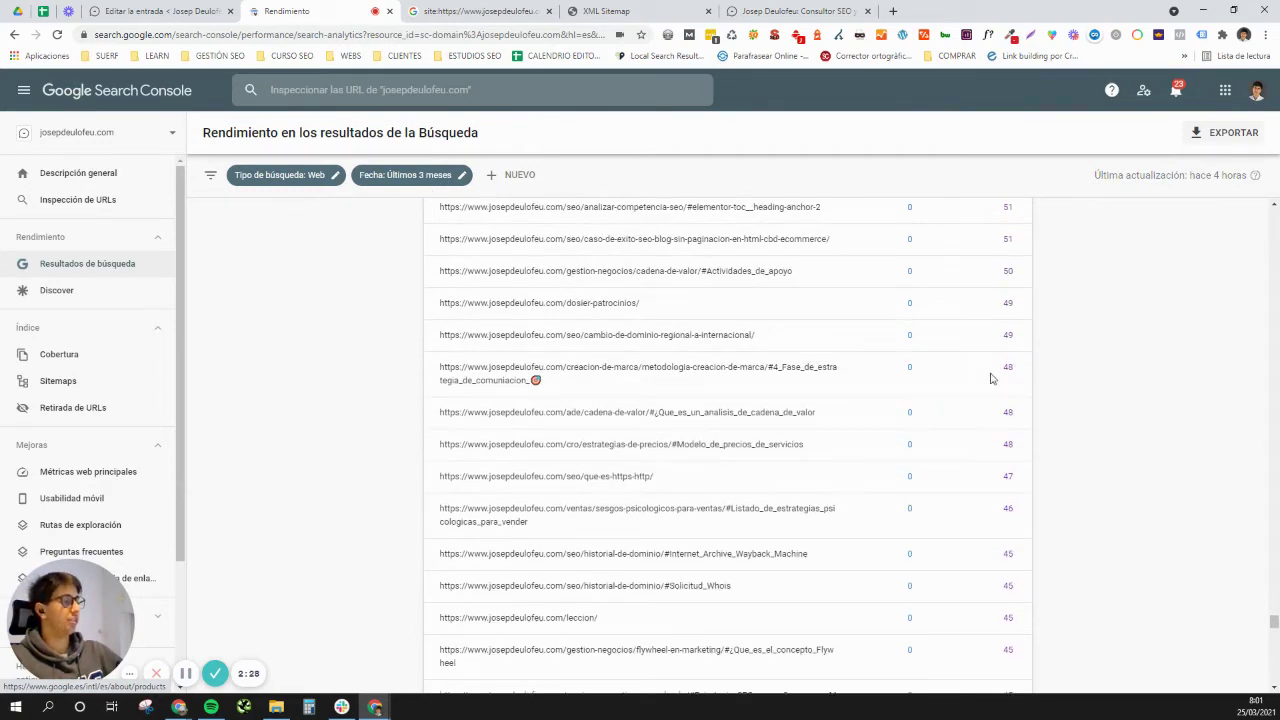
{"action": "scroll", "coordinate": [991, 374], "scroll_direction": "down", "scroll_amount": 1}
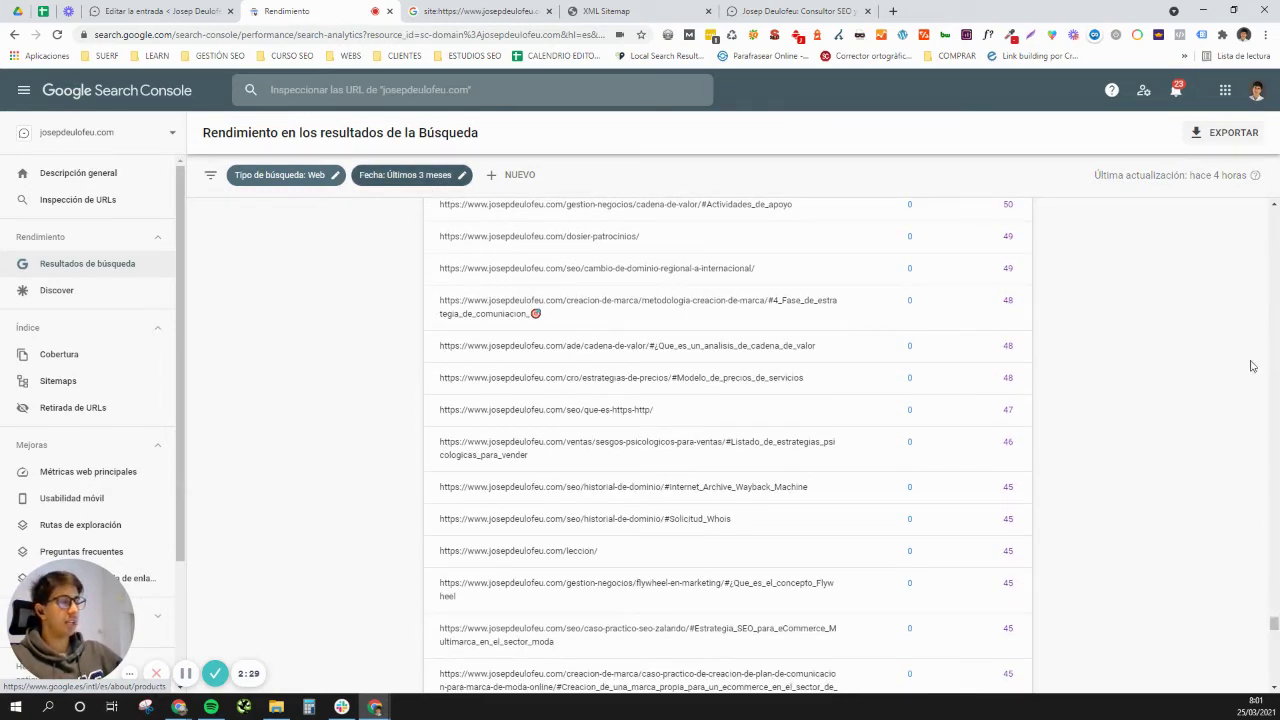
{"action": "scroll", "coordinate": [1254, 309], "scroll_direction": "down", "scroll_amount": 1}
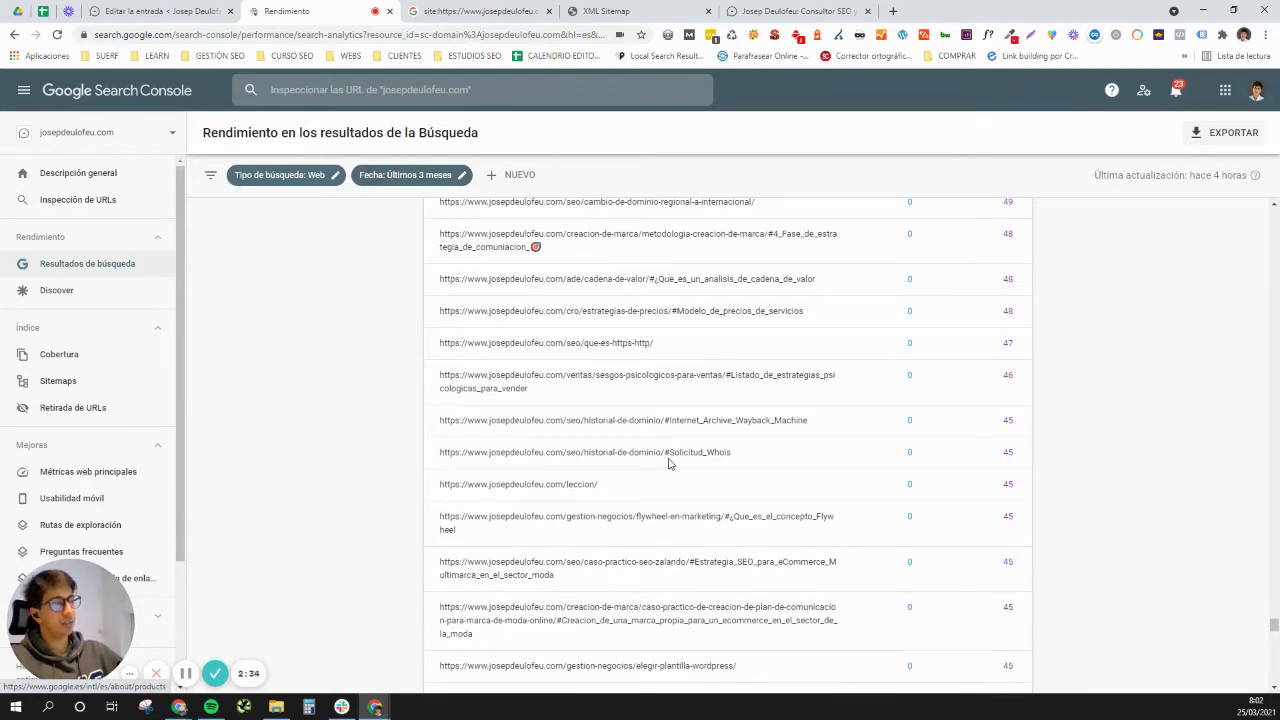
{"action": "scroll", "coordinate": [669, 463], "scroll_direction": "up", "scroll_amount": 10}
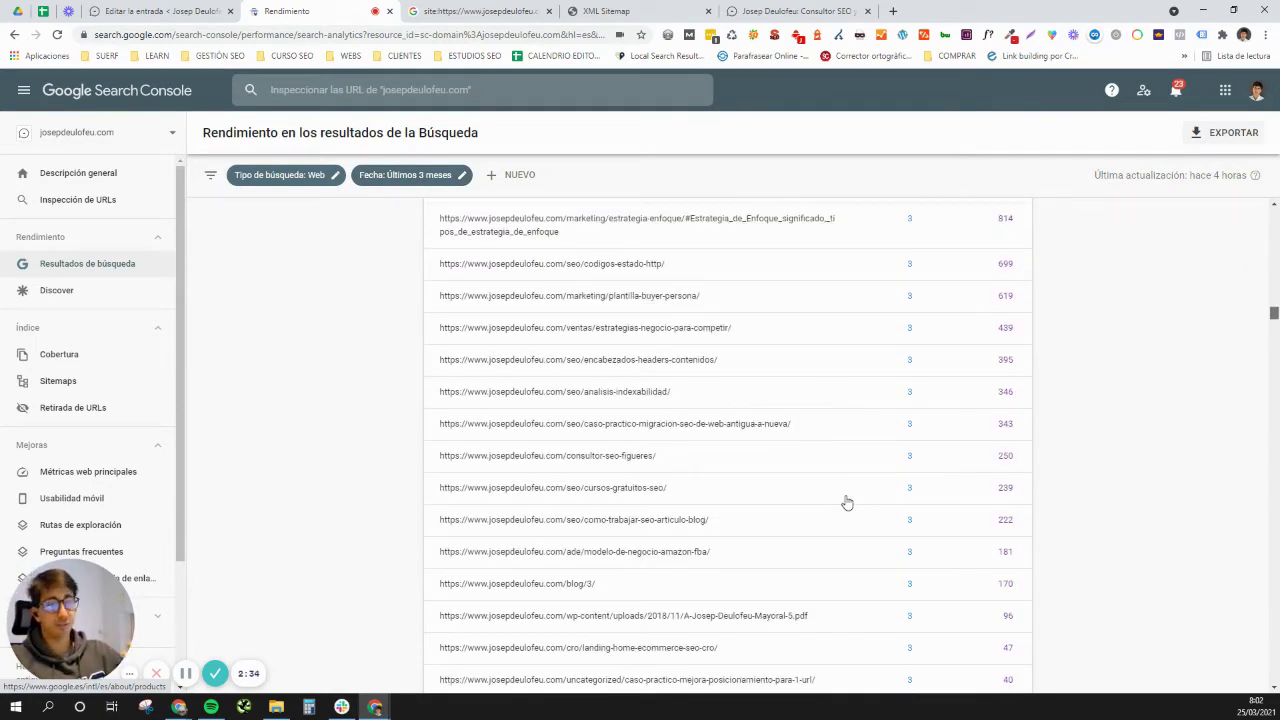
{"action": "scroll", "coordinate": [714, 400], "scroll_direction": "up", "scroll_amount": 5}
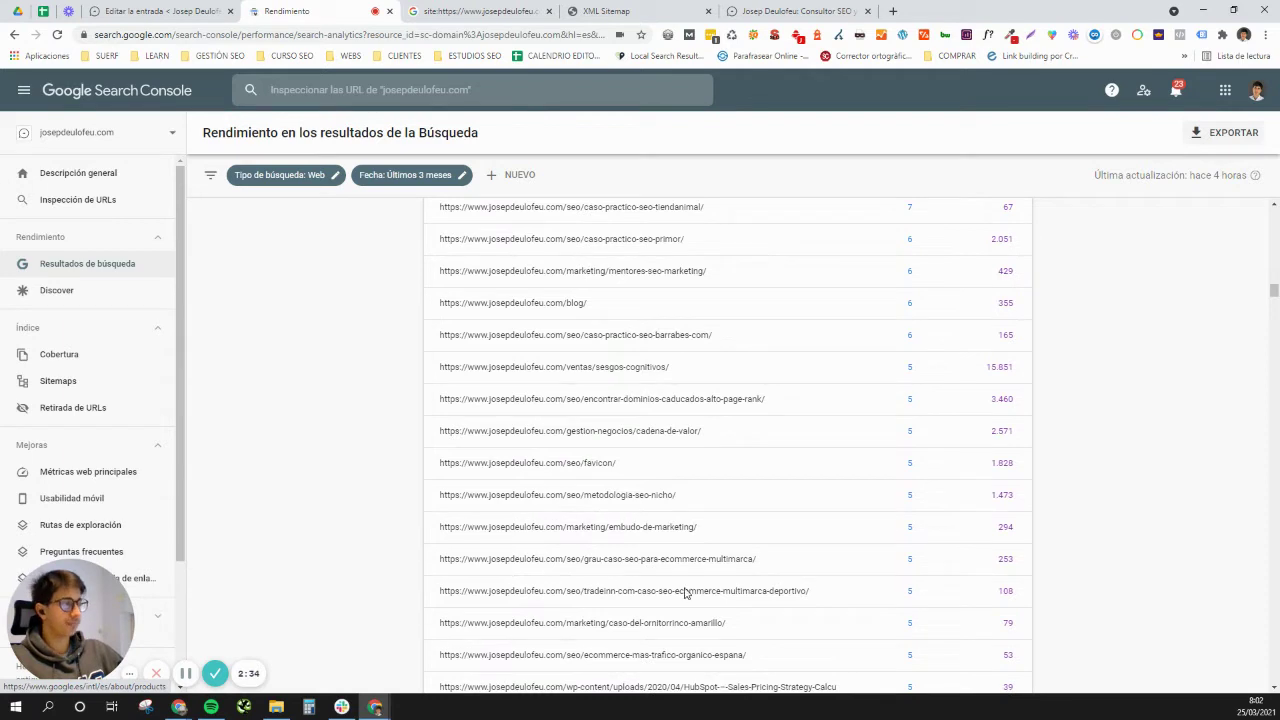
{"action": "scroll", "coordinate": [750, 555], "scroll_direction": "up", "scroll_amount": 1}
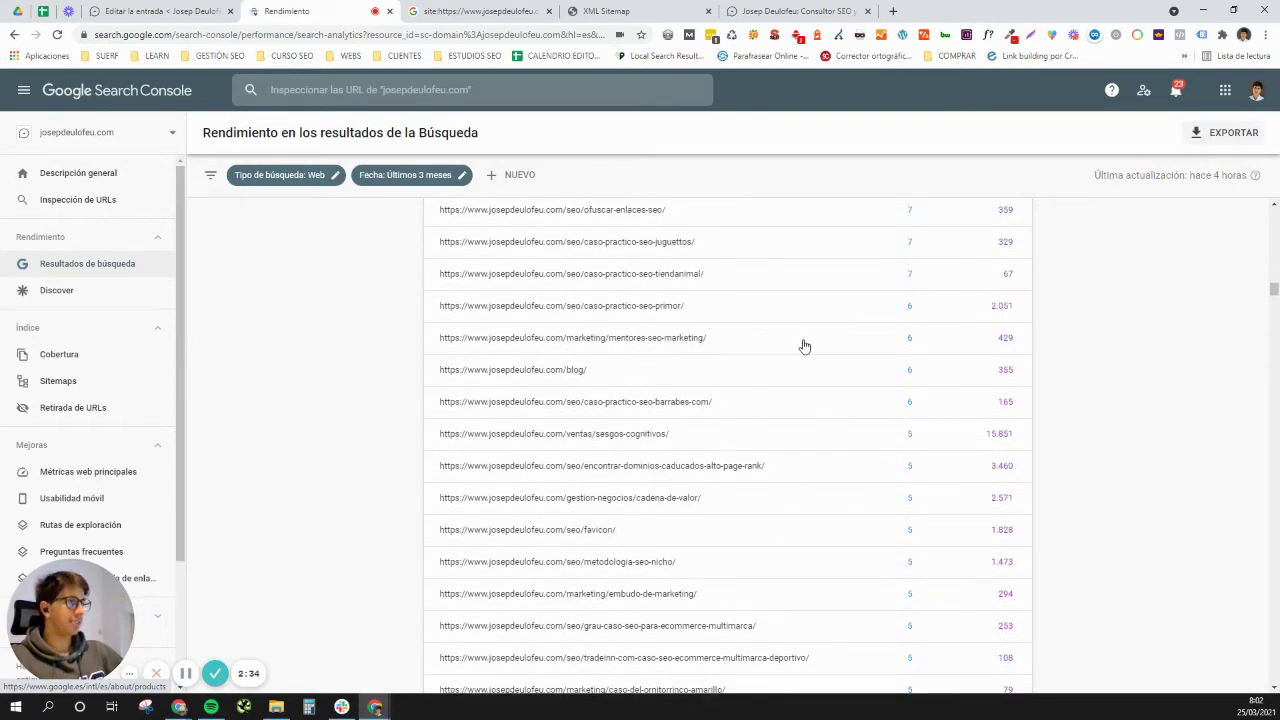
{"action": "scroll", "coordinate": [804, 346], "scroll_direction": "down", "scroll_amount": 2}
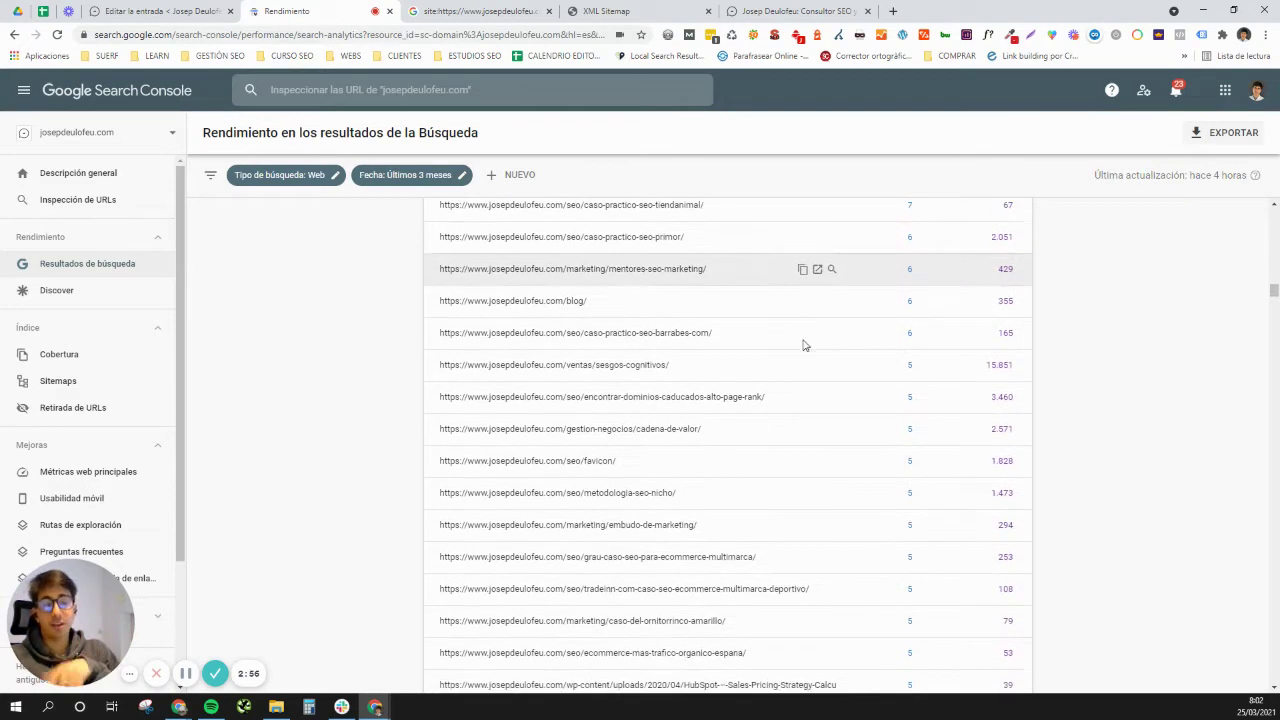
{"action": "scroll", "coordinate": [804, 346], "scroll_direction": "down", "scroll_amount": 2}
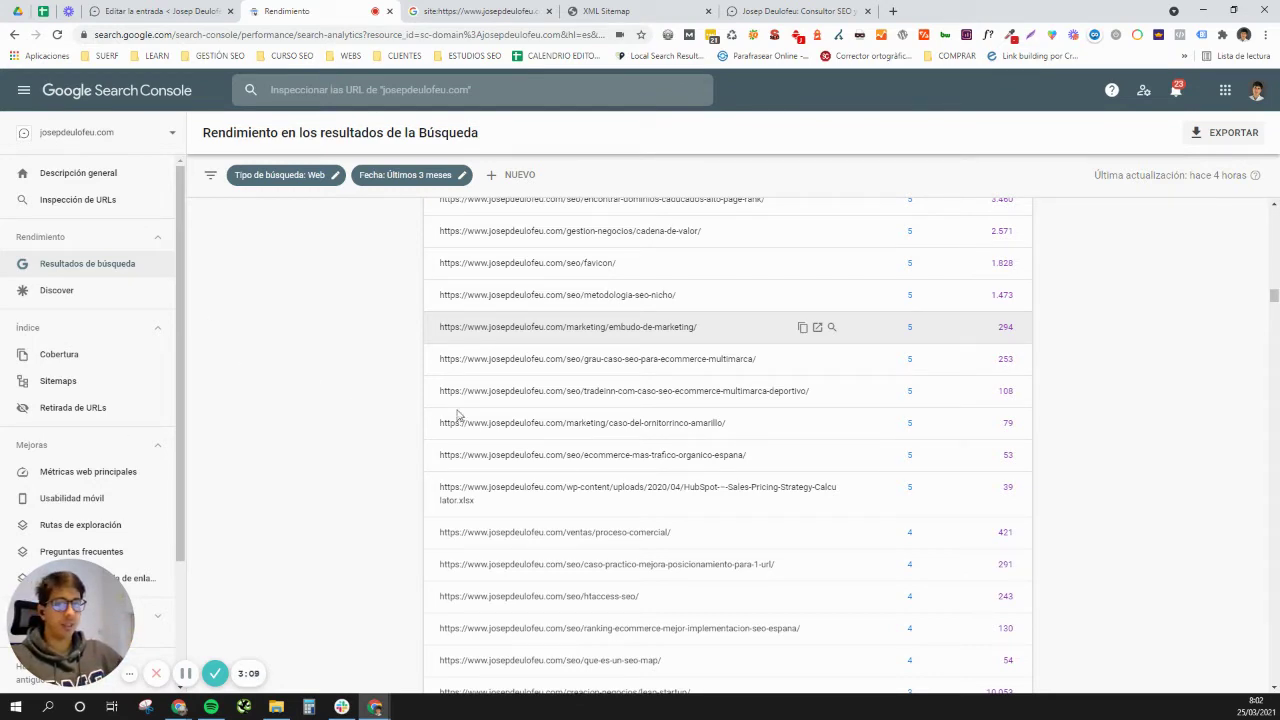
Step: Open the index coverage report and show only the valid pages, excluding errors
{"action": "left_click", "coordinate": [80, 366]}
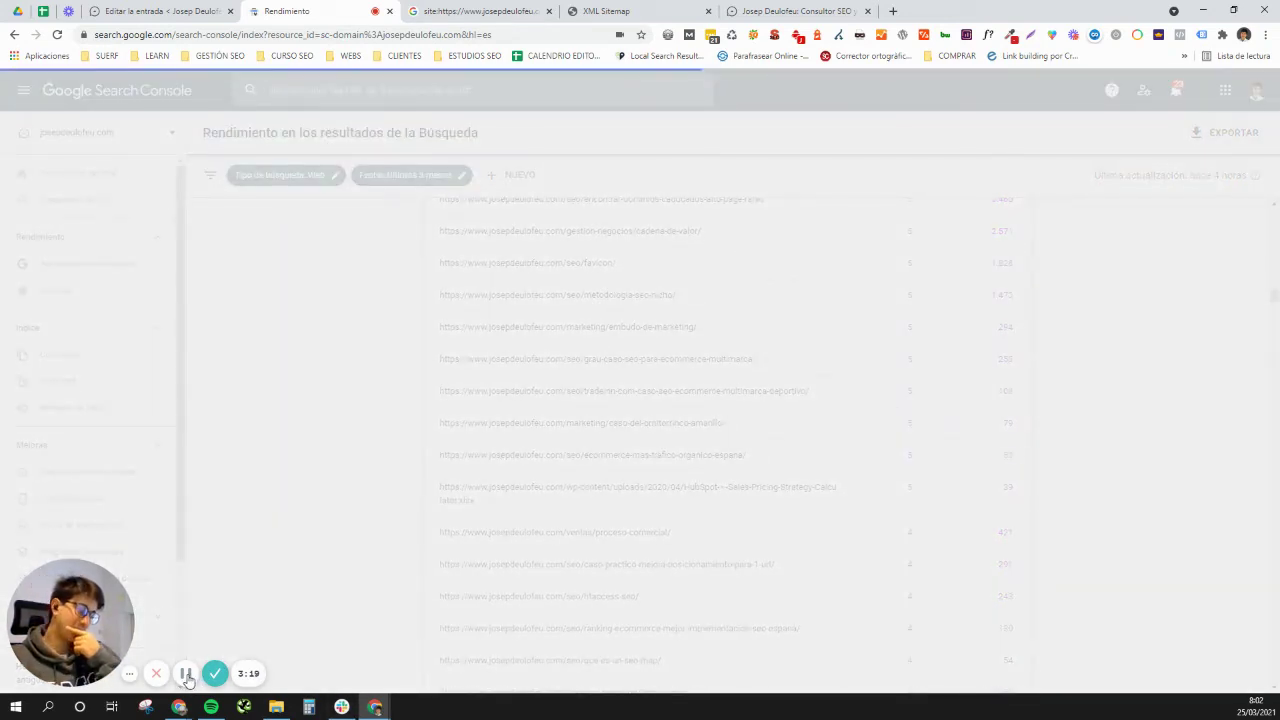
{"action": "left_click", "coordinate": [186, 674]}
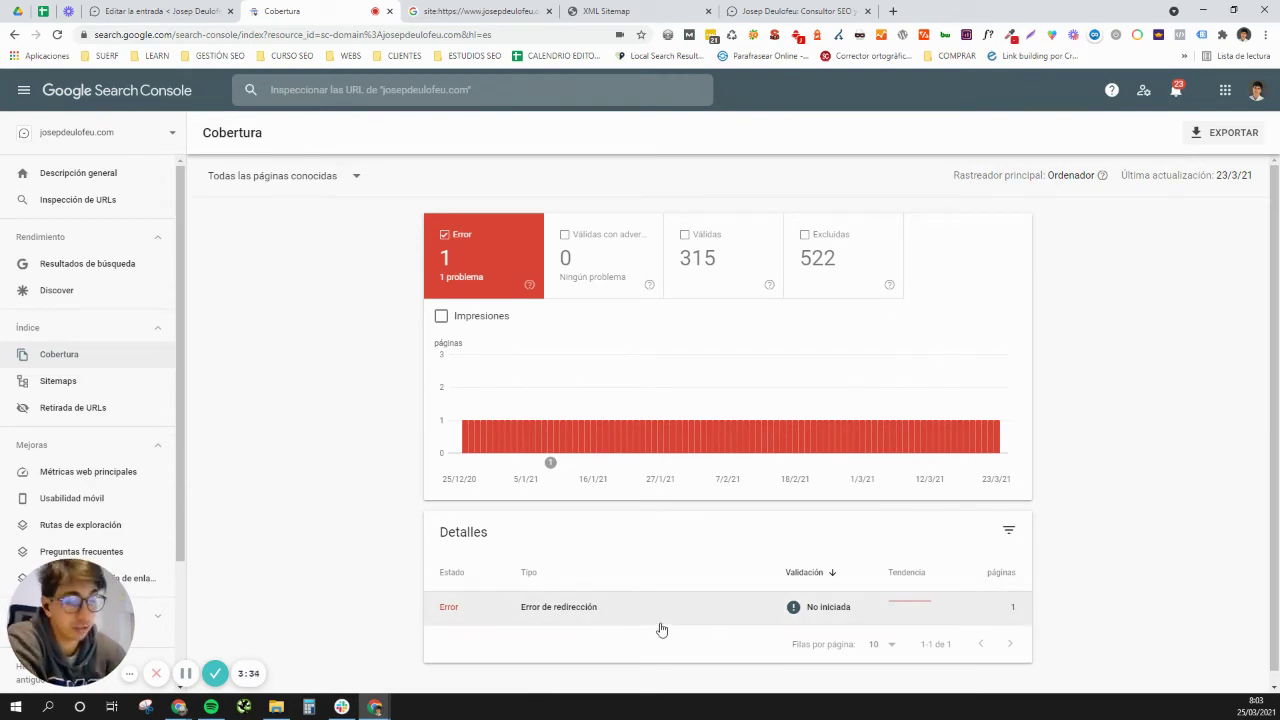
{"action": "left_click", "coordinate": [700, 258]}
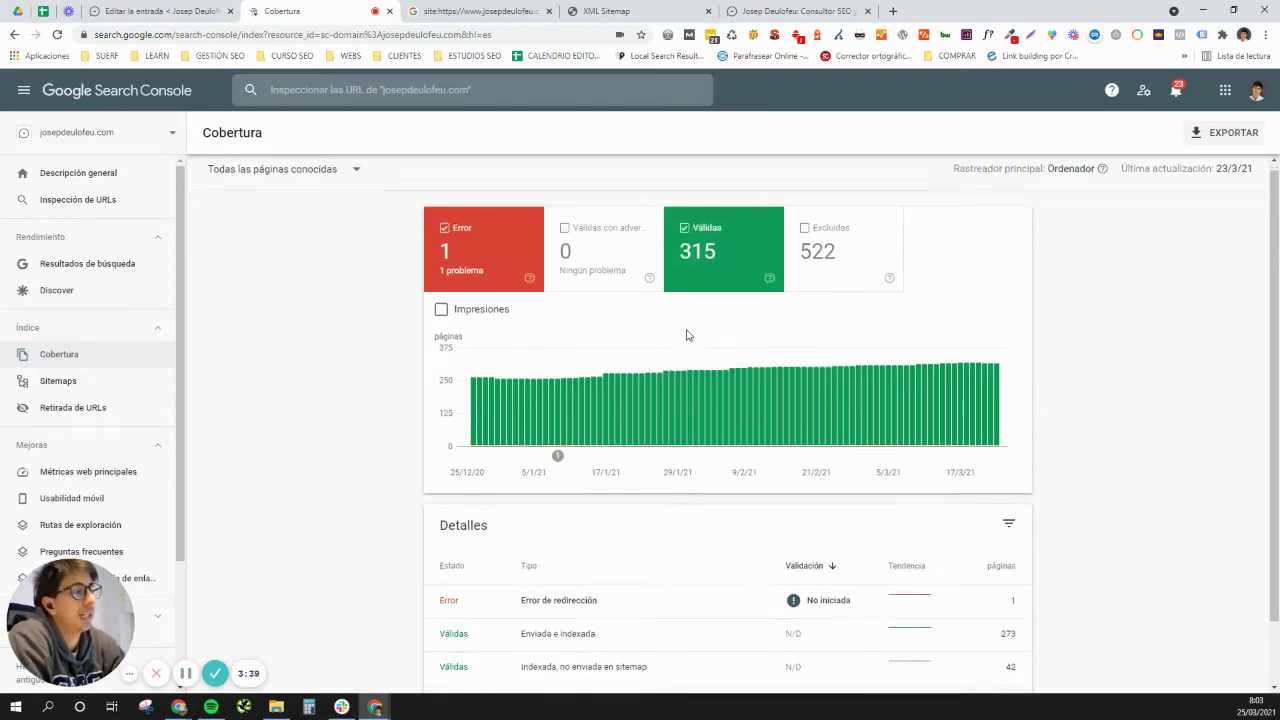
{"action": "scroll", "coordinate": [476, 205], "scroll_direction": "down", "scroll_amount": 1}
{"action": "left_click", "coordinate": [476, 205]}
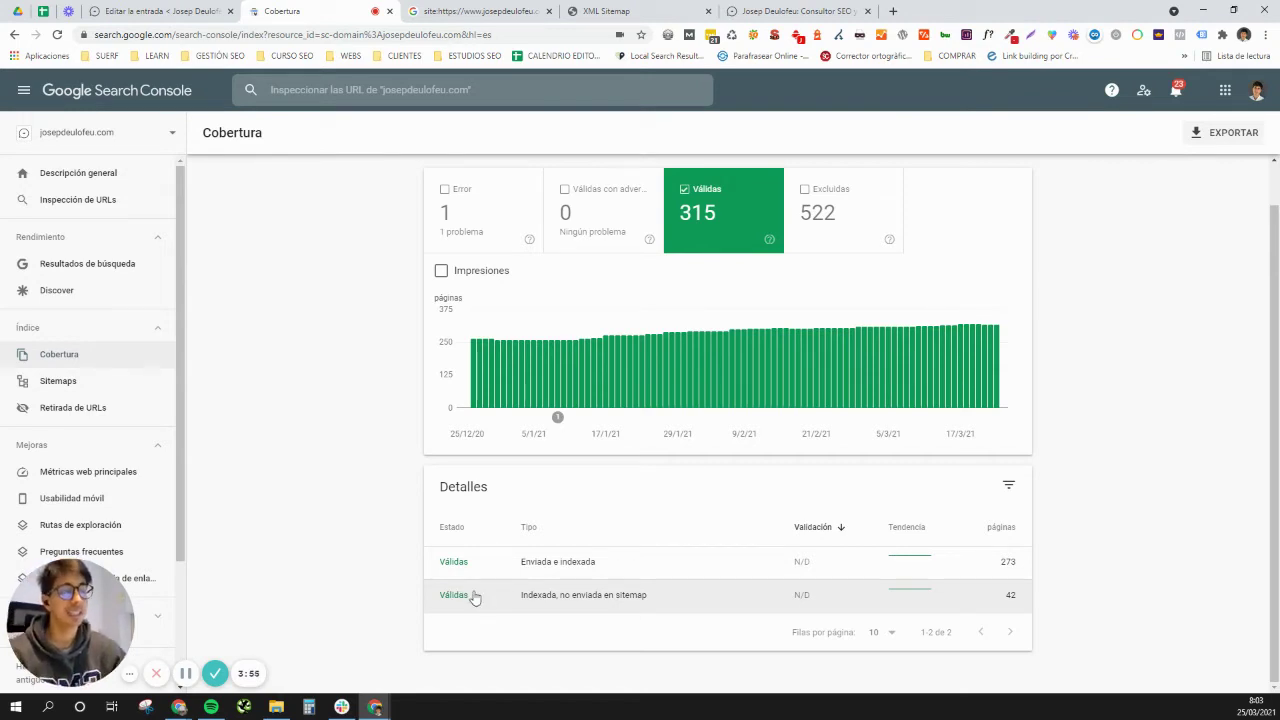
Step: Open the details for valid pages marked "Indexada, no enviada en sitemap" and review the example URLs
{"action": "left_click", "coordinate": [522, 601]}
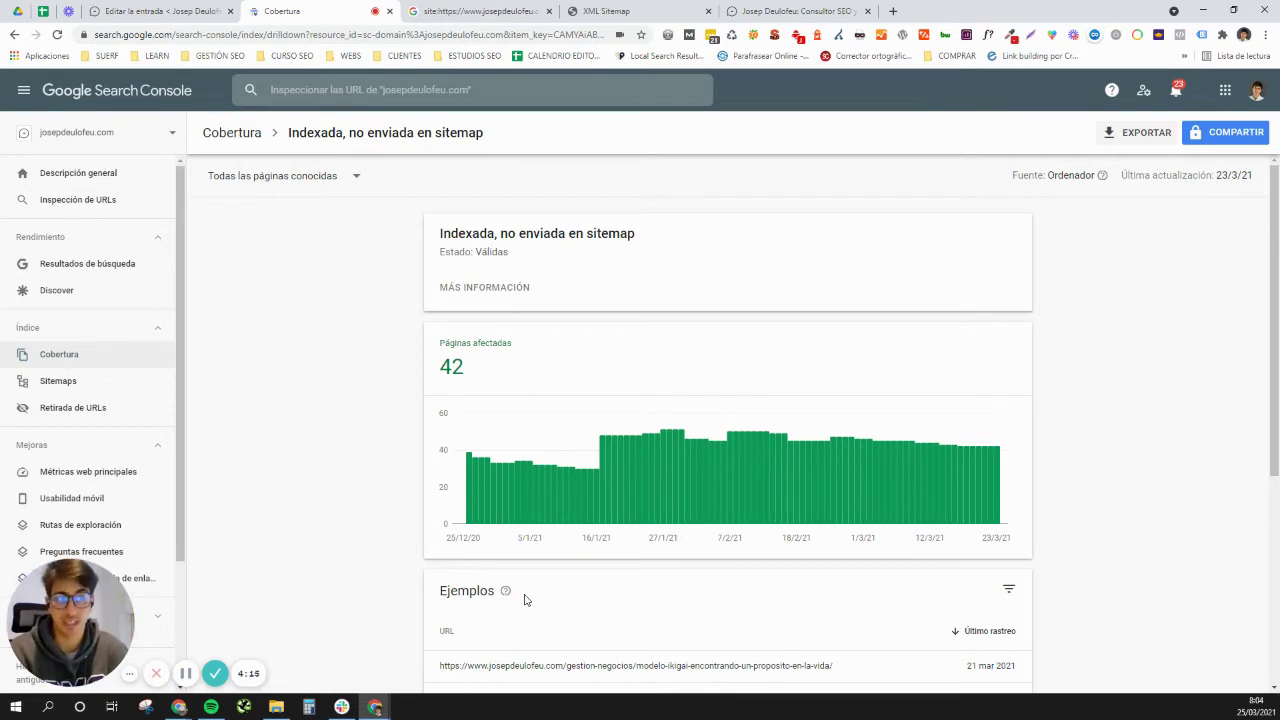
{"action": "scroll", "coordinate": [806, 558], "scroll_direction": "down", "scroll_amount": 2}
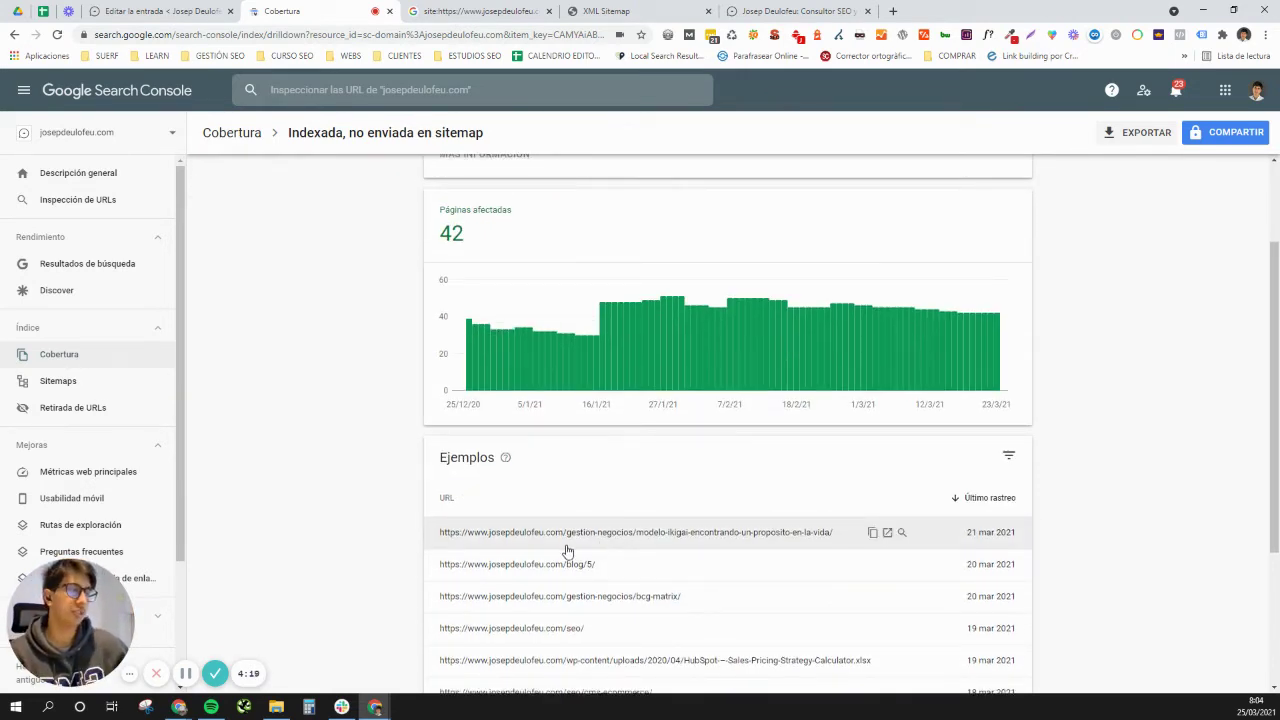
{"action": "scroll", "coordinate": [580, 540], "scroll_direction": "down", "scroll_amount": 2}
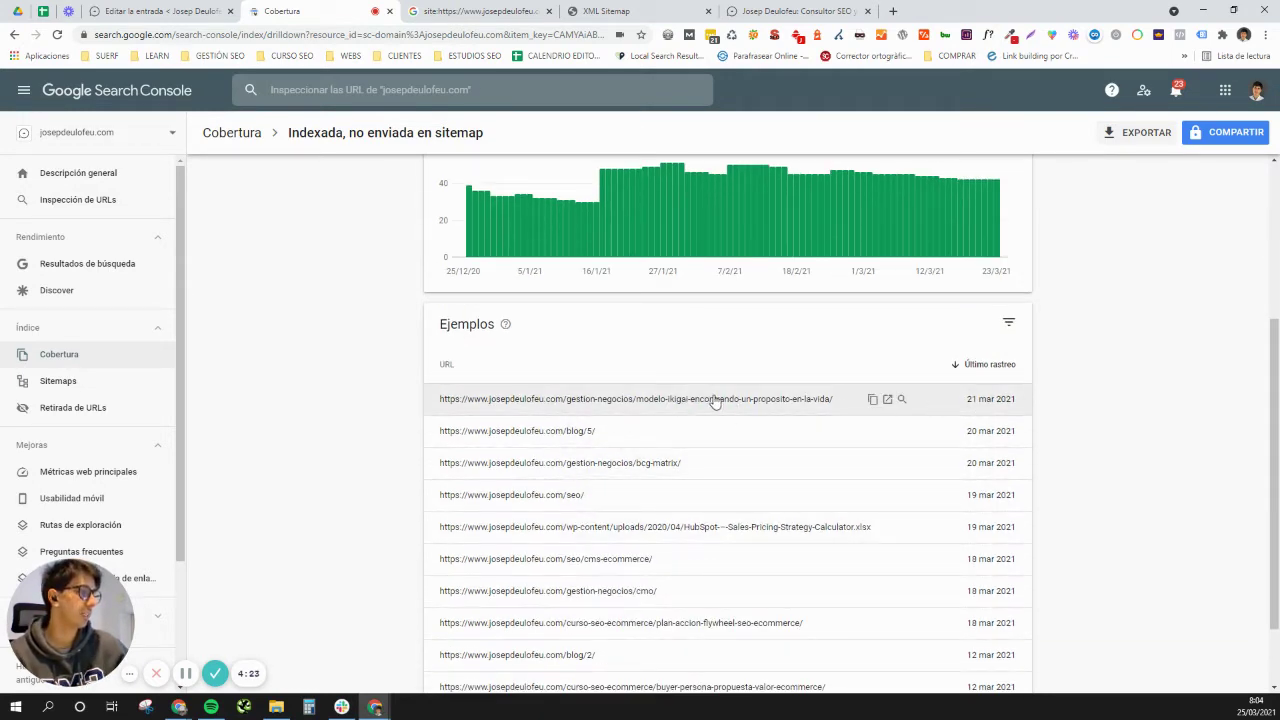
Step: Inspect the example URL ending in modelo-ikigai-encontrando-un-proposito-en-la-vida and review its expanded coverage details
{"action": "left_click", "coordinate": [902, 401]}
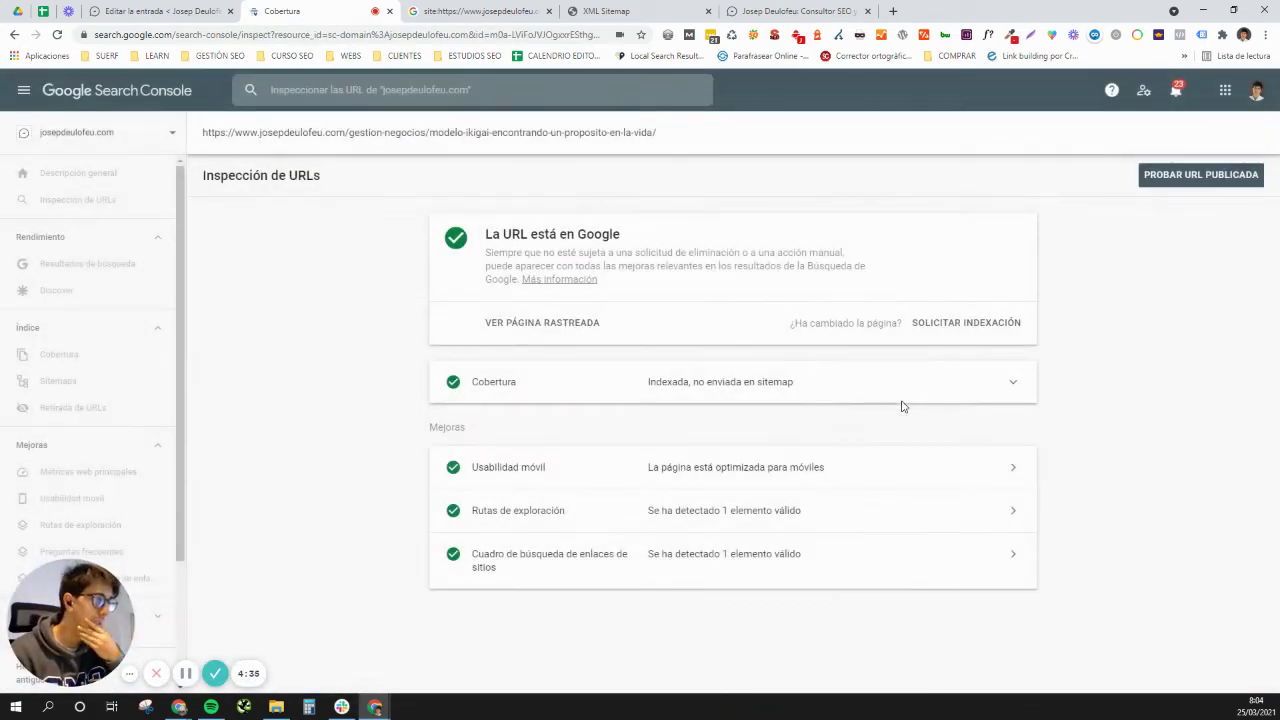
{"action": "left_click", "coordinate": [1008, 388]}
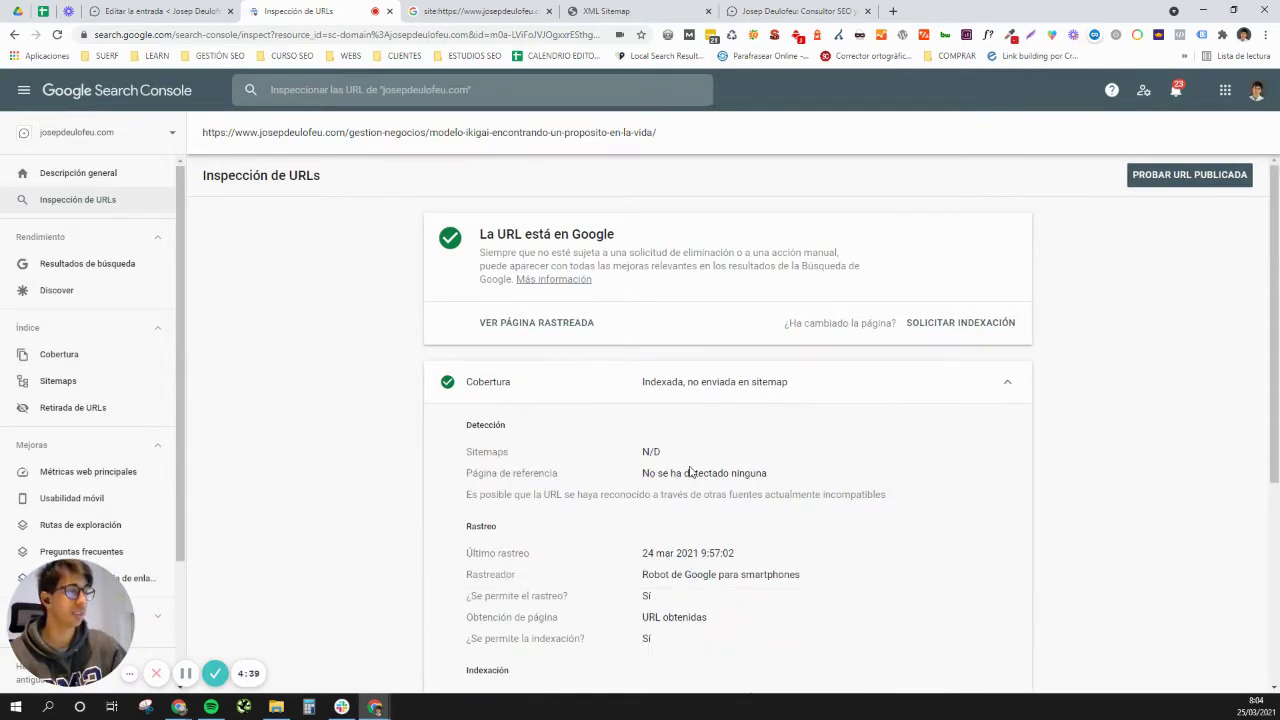
{"action": "scroll", "coordinate": [820, 420], "scroll_direction": "down", "scroll_amount": 2}
{"action": "scroll", "coordinate": [666, 446], "scroll_direction": "up", "scroll_amount": 2}
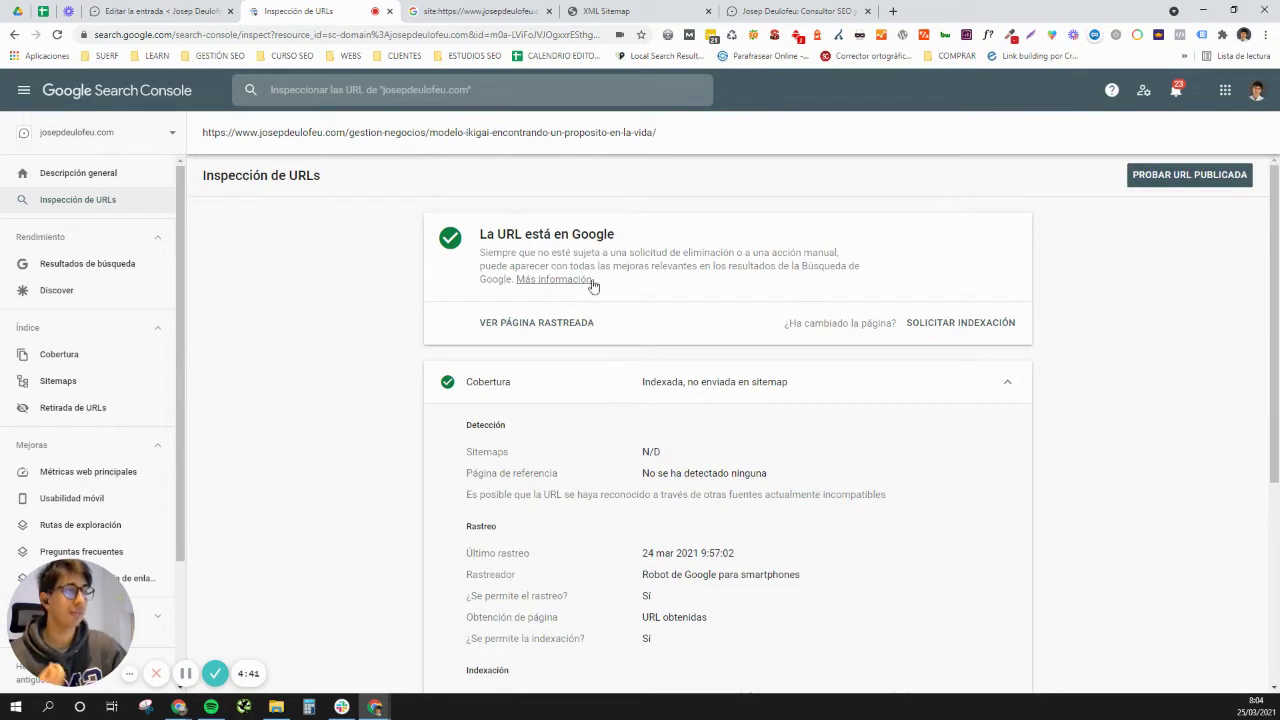
Step: Copy the inspected URL and bring up the site's XML sitemap index, dismissing the translation prompt
{"action": "left_click_drag", "start_coordinate": [656, 137], "coordinate": [193, 143]}
{"action": "key", "text": "ctrl+c"}
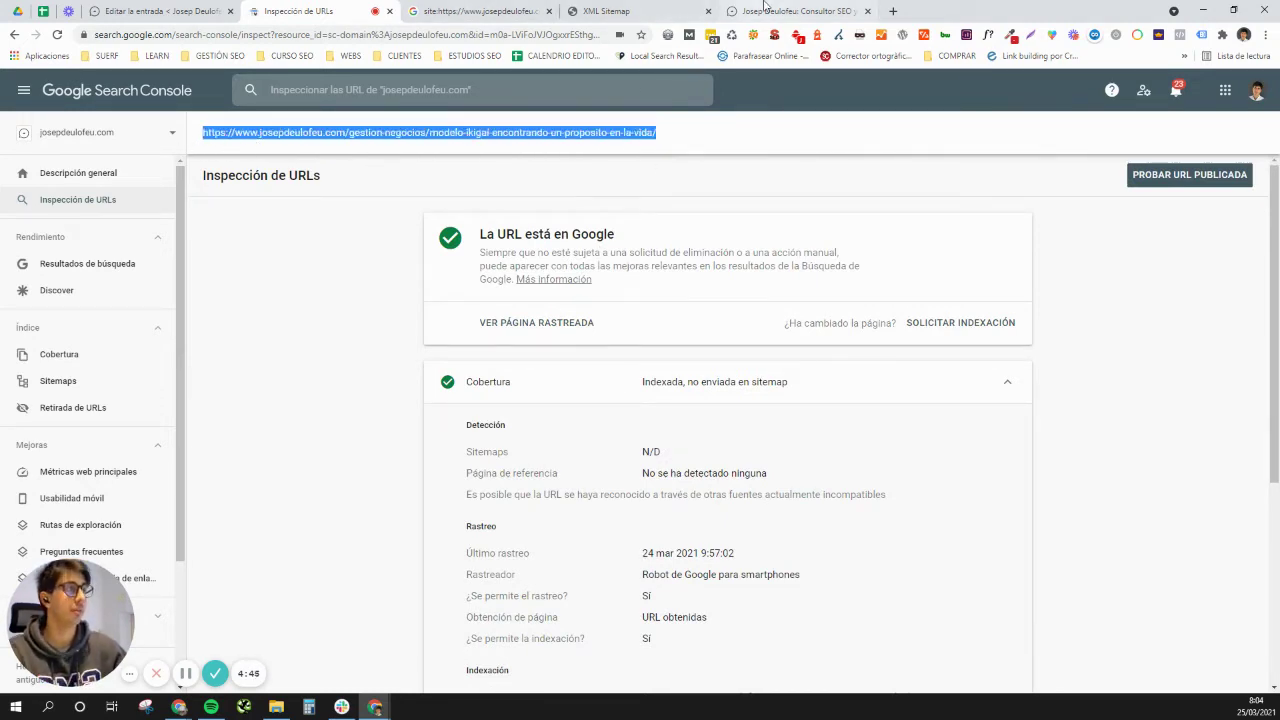
{"action": "left_click", "coordinate": [649, 7]}
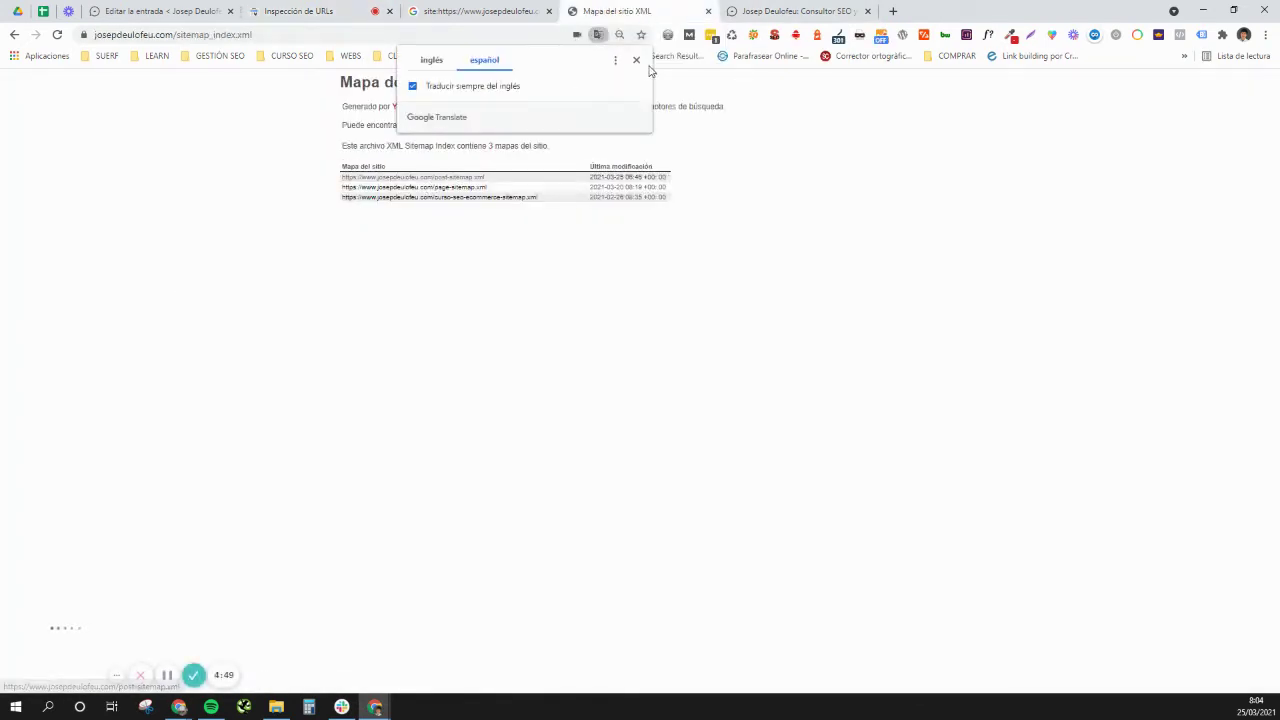
{"action": "left_click", "coordinate": [636, 60]}
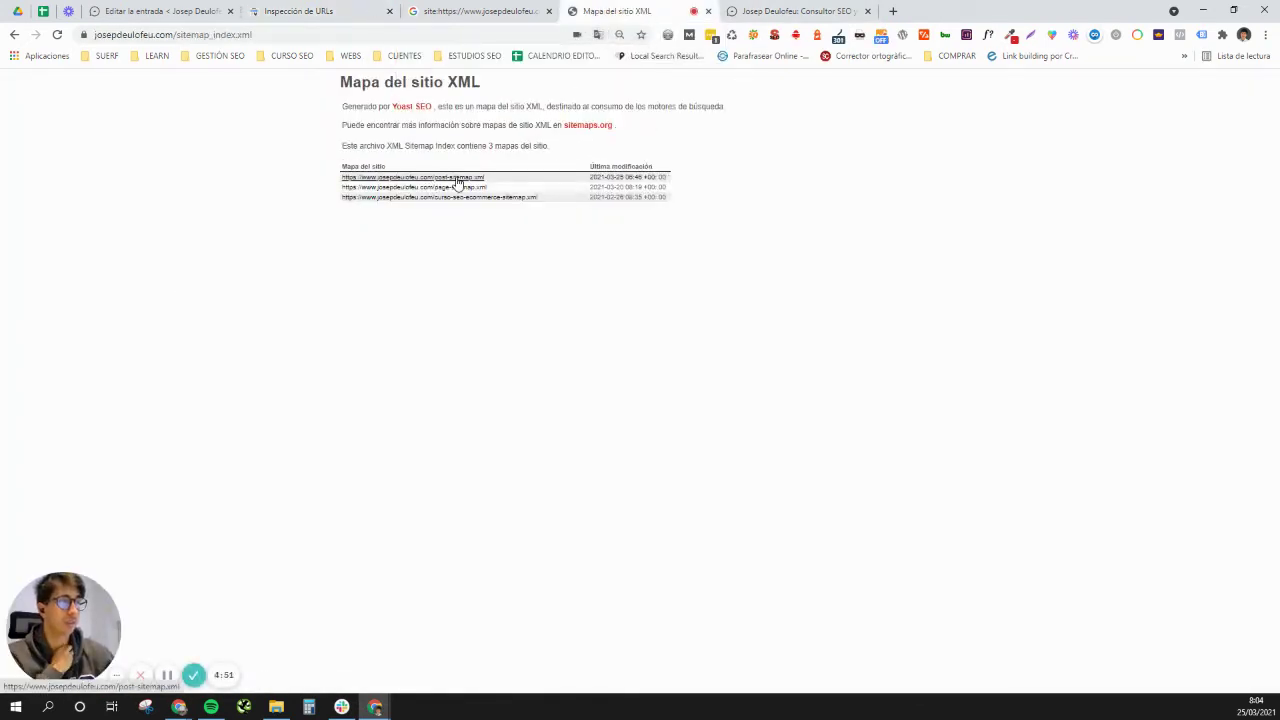
Step: Open the copied URL in a new tab and check its redirects with the Redirect Path extension
{"action": "key", "text": "ctrl+t"}
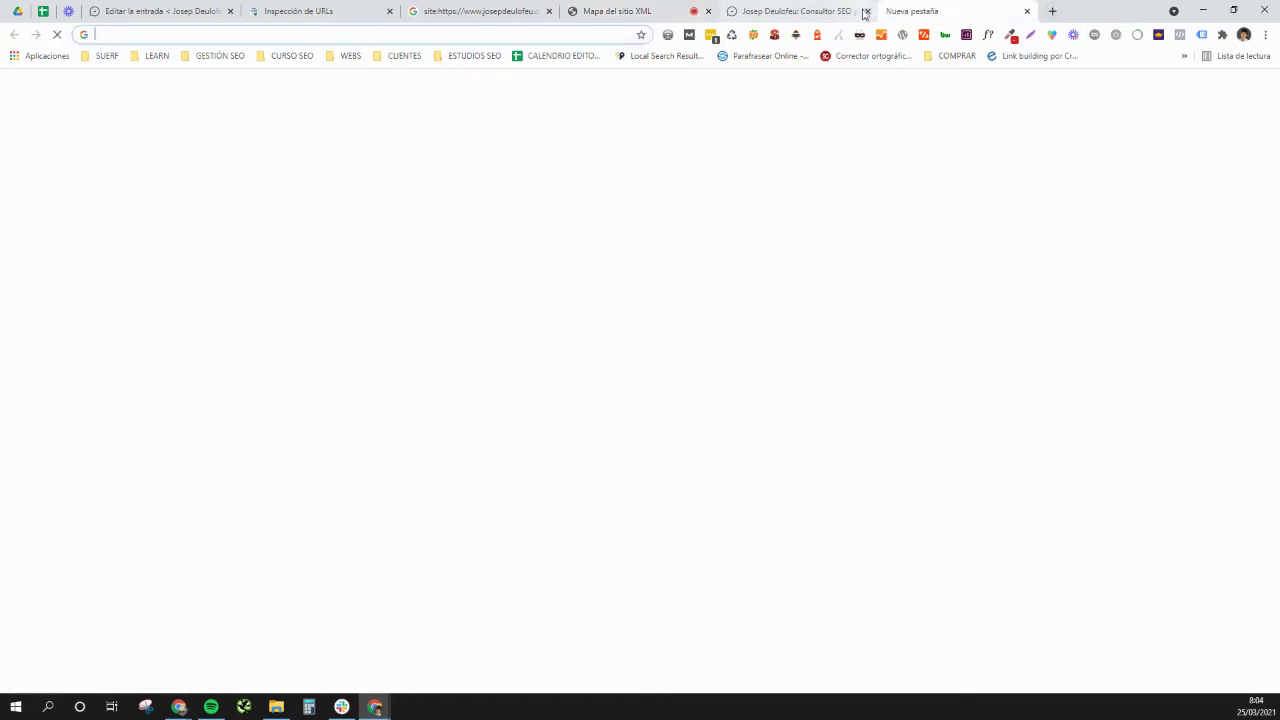
{"action": "key", "text": "ctrl+v"}
{"action": "key", "text": "Return"}
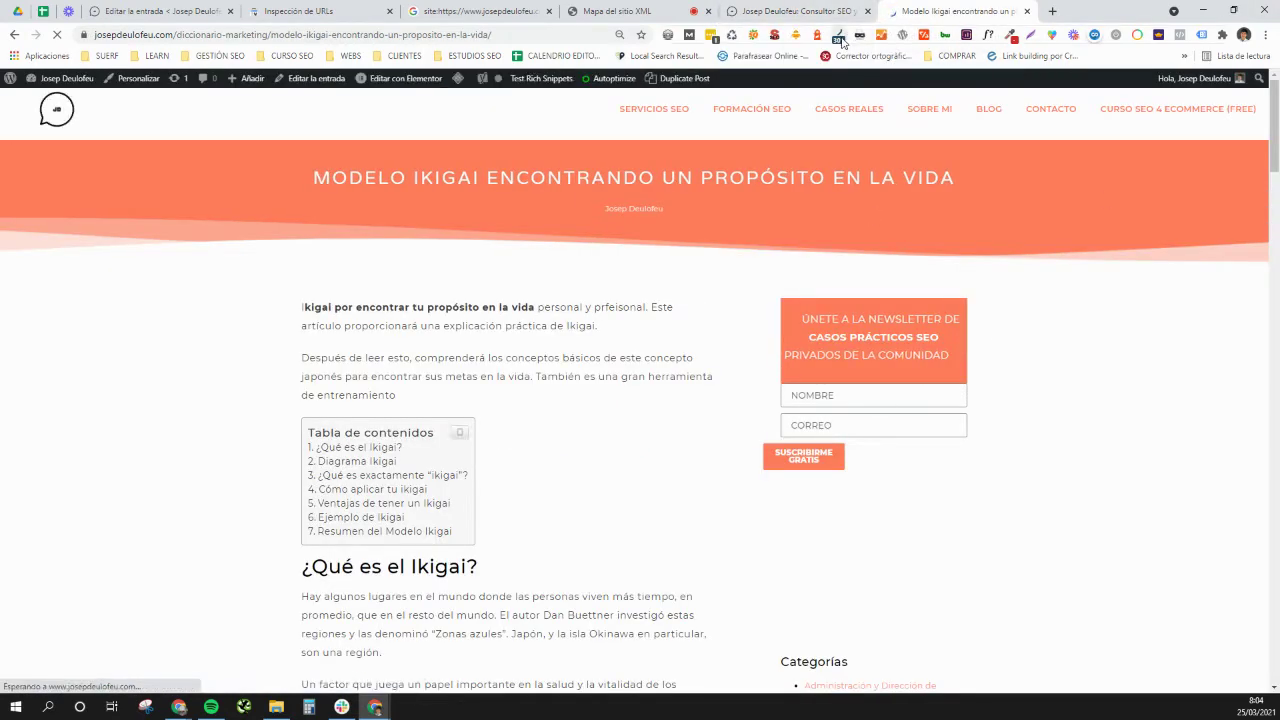
{"action": "left_click", "coordinate": [839, 38]}
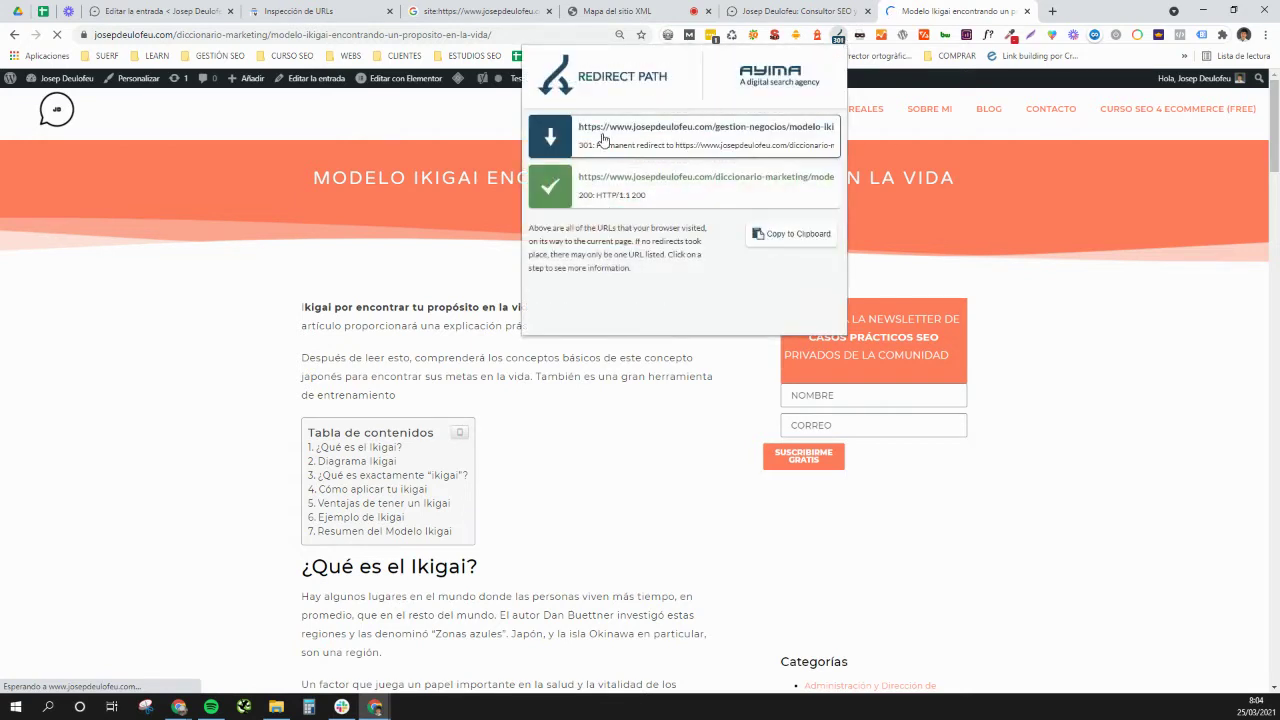
Step: Expand the final destination in the Redirect Path chain and copy its diccionario-marketing URL
{"action": "left_click", "coordinate": [648, 177]}
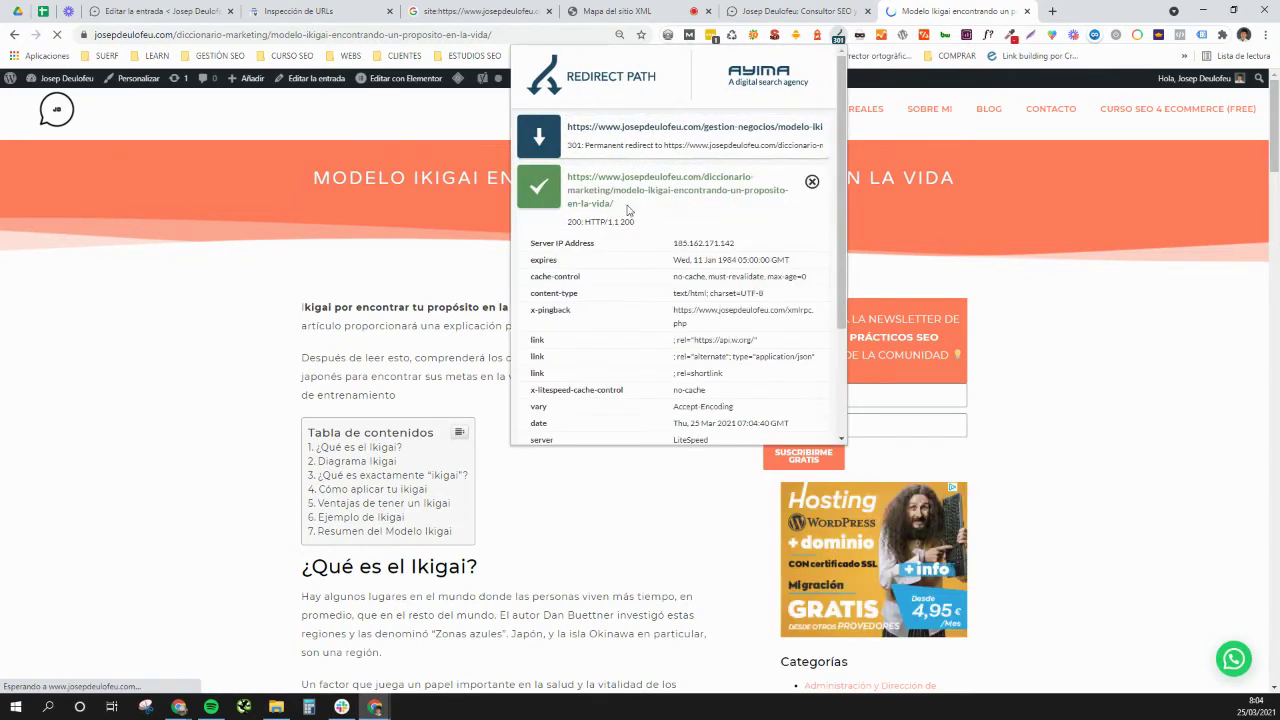
{"action": "left_click_drag", "start_coordinate": [626, 207], "coordinate": [567, 177]}
{"action": "key", "text": "ctrl+c"}
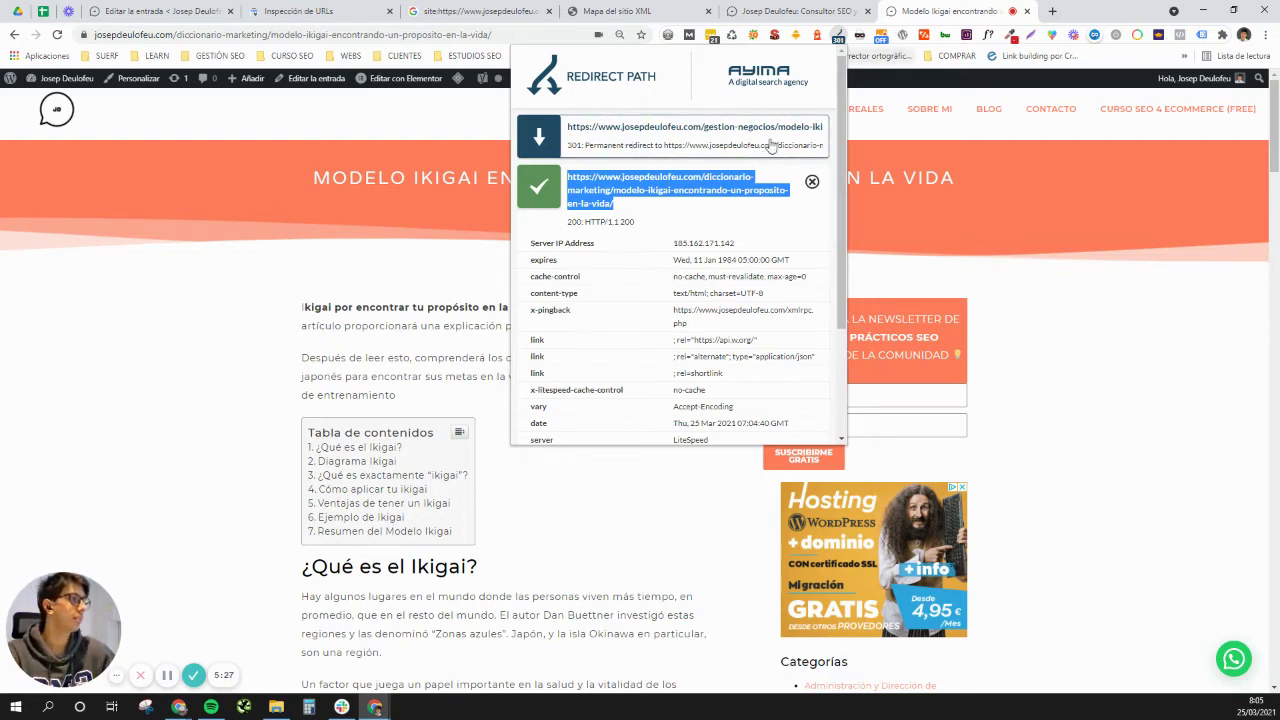
{"action": "left_click_drag", "start_coordinate": [566, 130], "coordinate": [868, 134]}
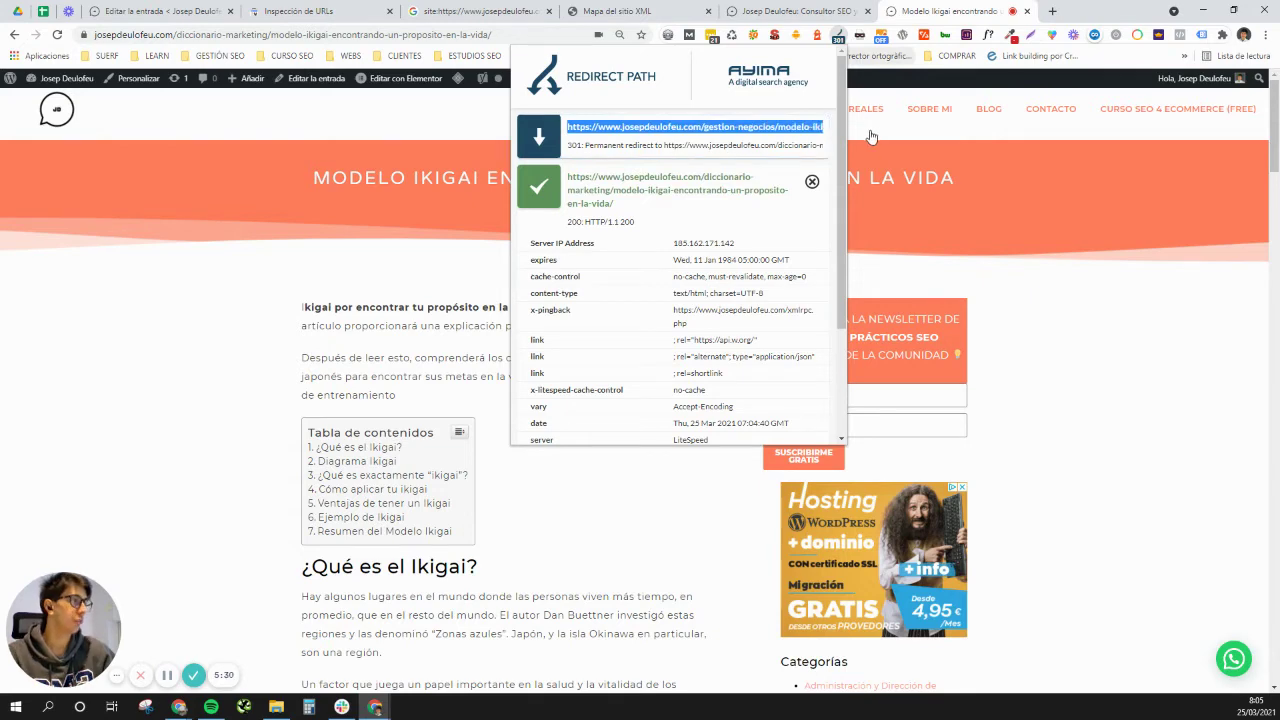
Step: Run a Google site: search in a new tab for the copied diccionario-marketing/modelo-ikigai-encontrando-un-proposito-en-la-vida URL
{"action": "left_click", "coordinate": [1052, 11]}
{"action": "type", "text": "site:https://www.josepdeulofeu.com/"}
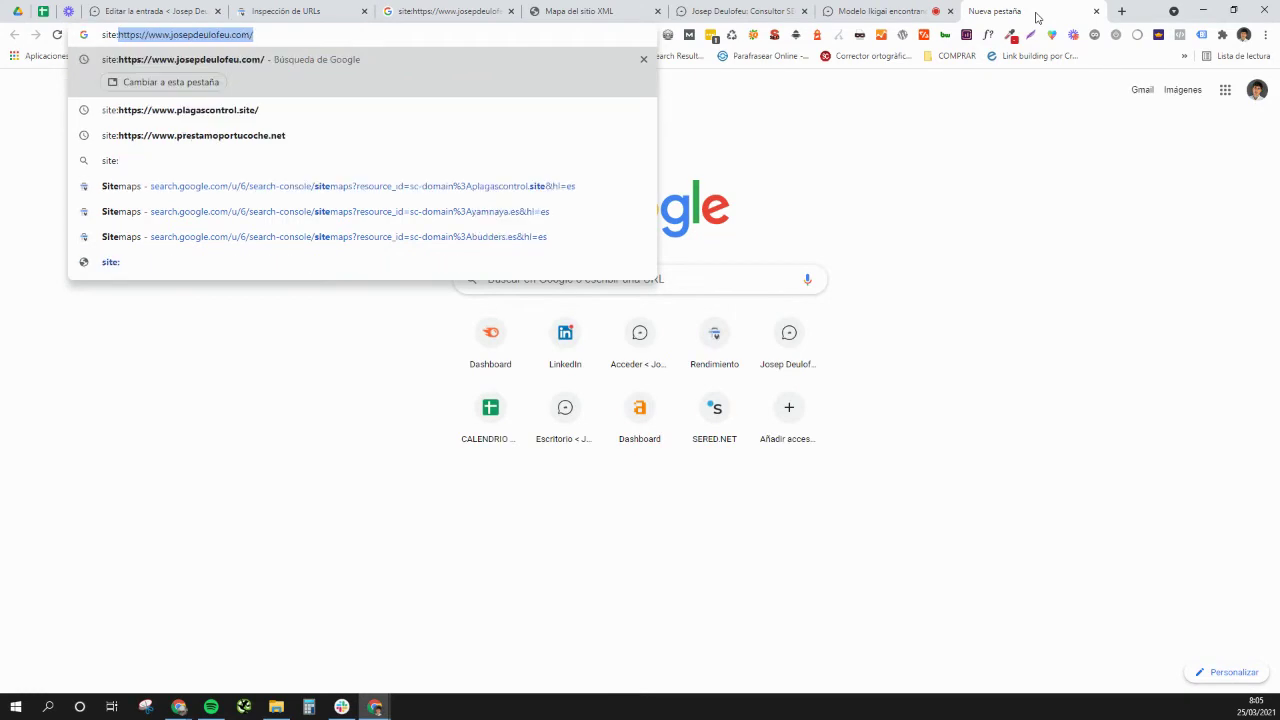
{"action": "key", "text": "ctrl+v"}
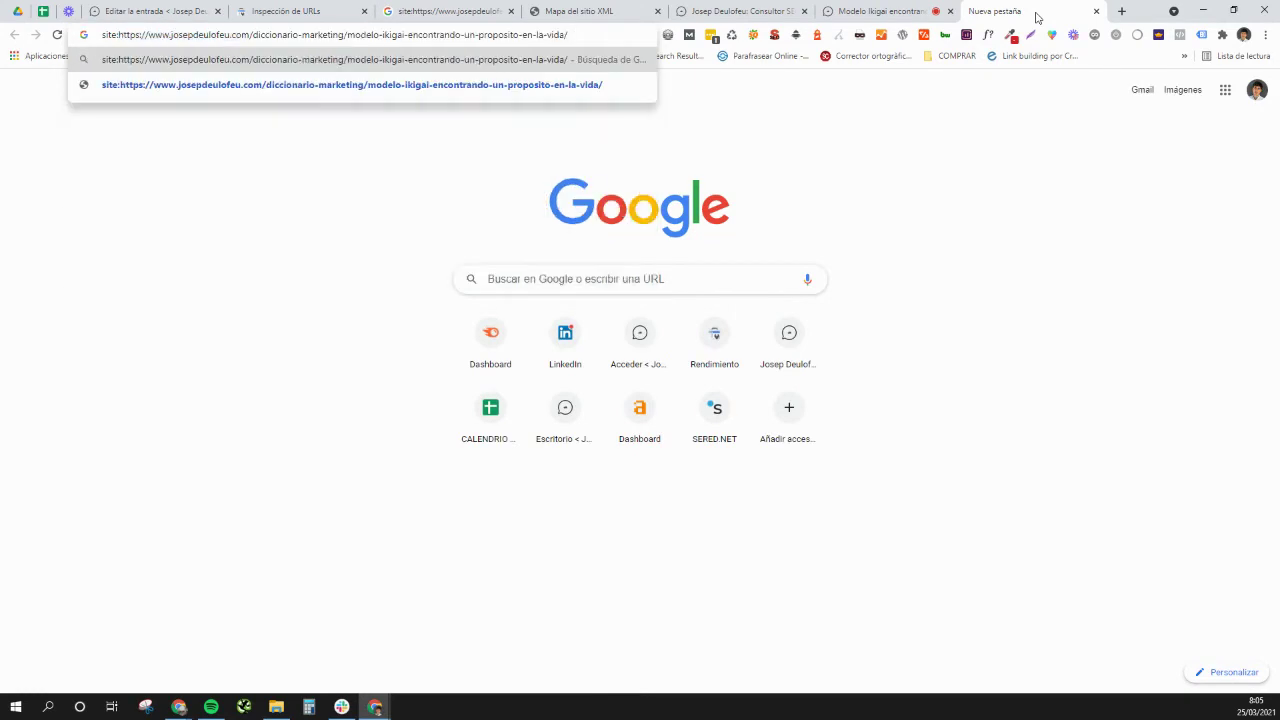
{"action": "key", "text": "Return"}
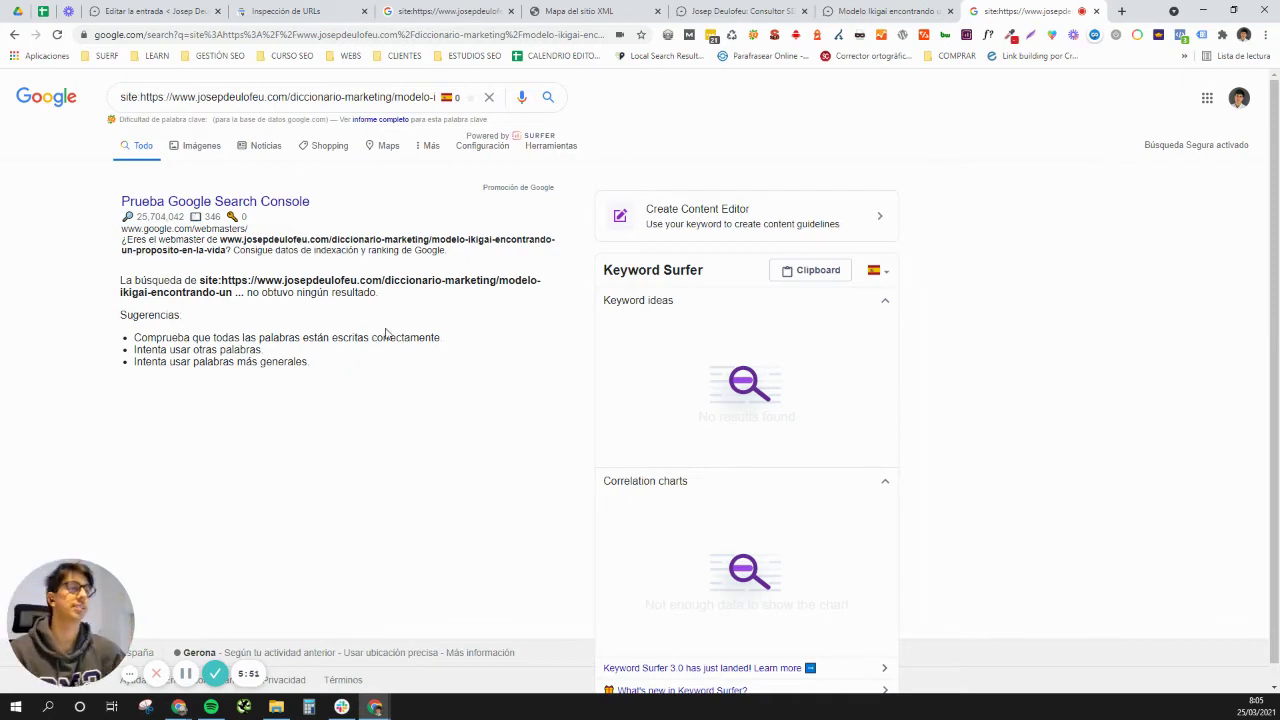
Step: Select the article's full address in its tab and repeat the Google site: search with the URL re-entered
{"action": "left_click", "coordinate": [921, 9]}
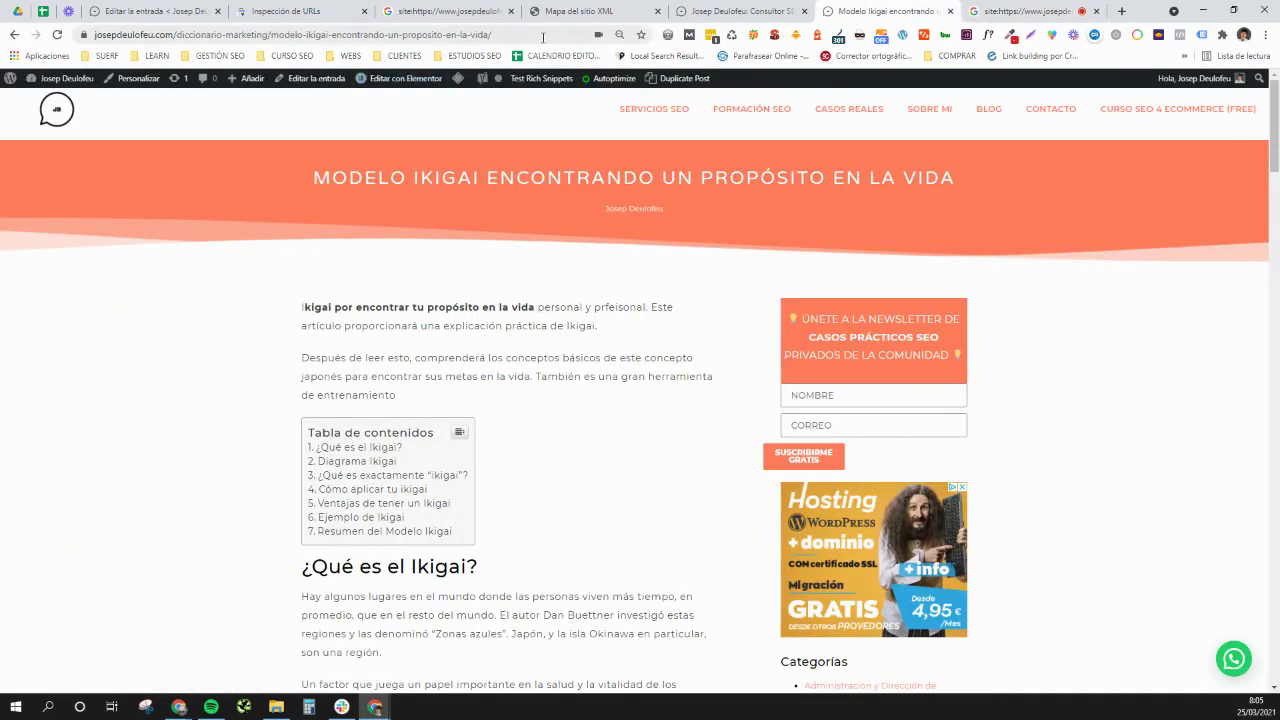
{"action": "left_click_drag", "start_coordinate": [543, 36], "coordinate": [221, 52]}
{"action": "left_click", "coordinate": [290, 35]}
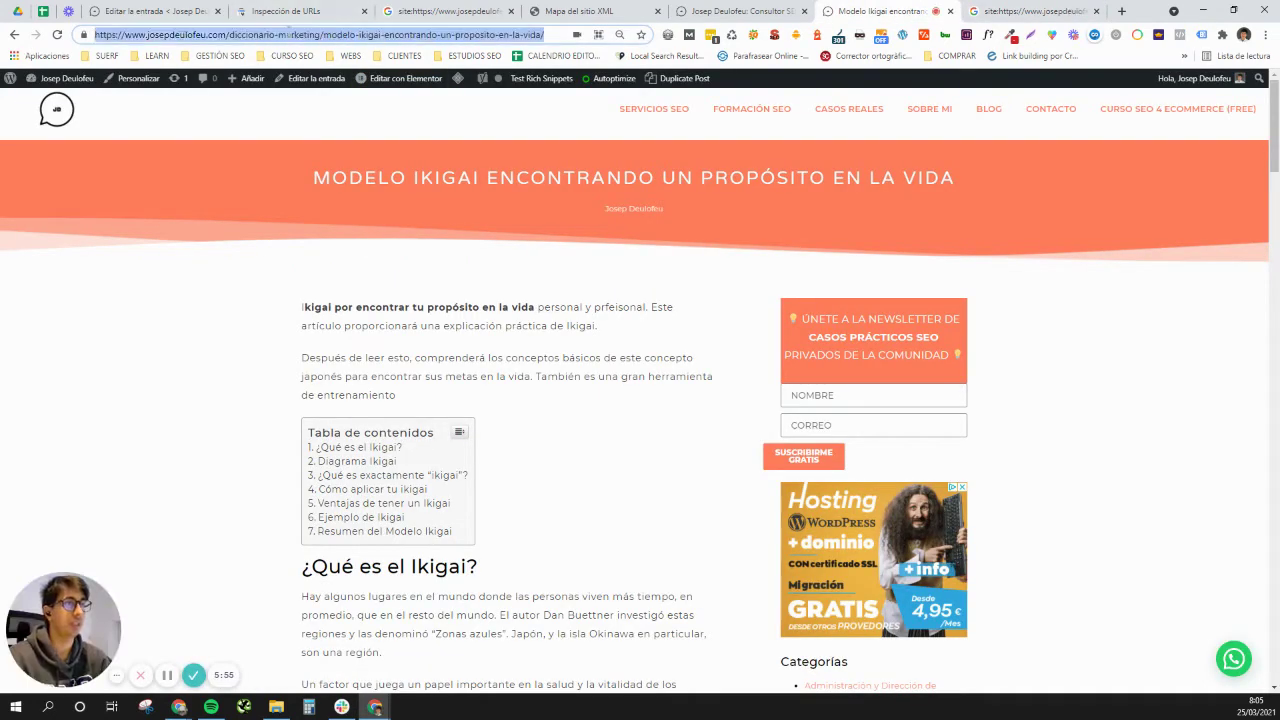
{"action": "key", "text": "ctrl+Tab"}
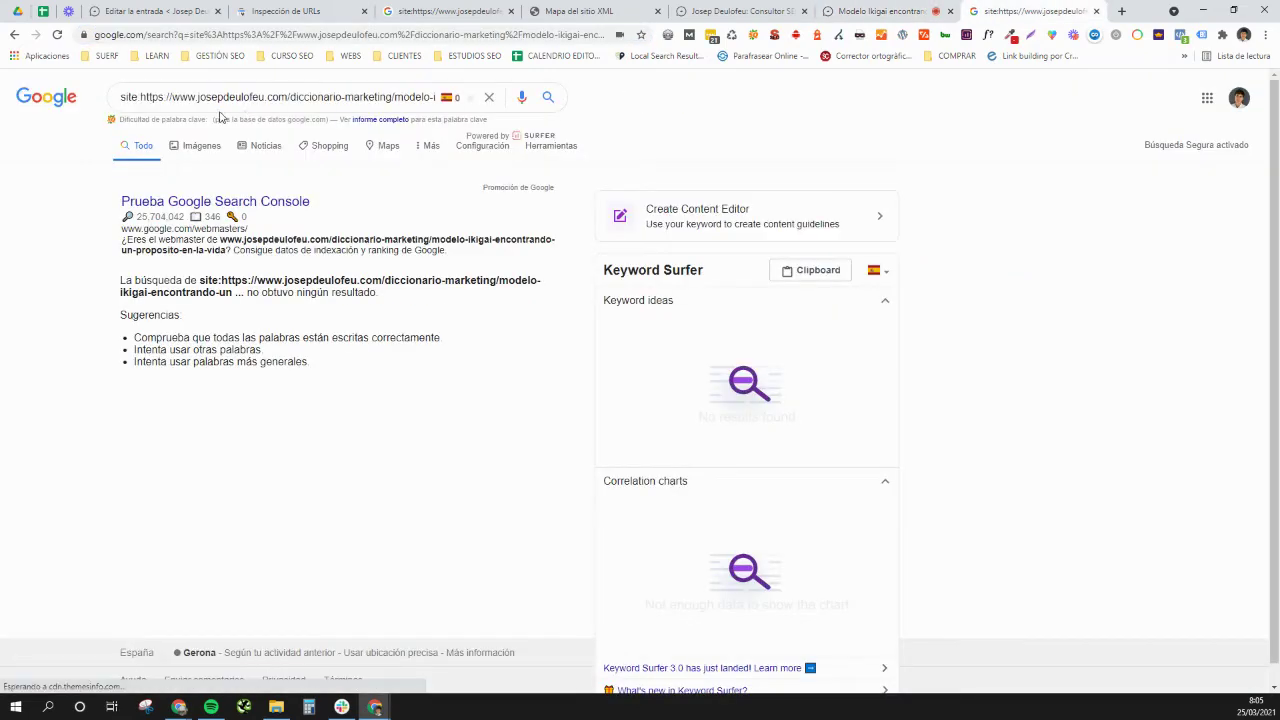
{"action": "left_click_drag", "start_coordinate": [140, 97], "coordinate": [598, 98]}
{"action": "key", "text": "ctrl+c"}
{"action": "key", "text": "BackSpace"}
{"action": "key", "text": "ctrl+v"}
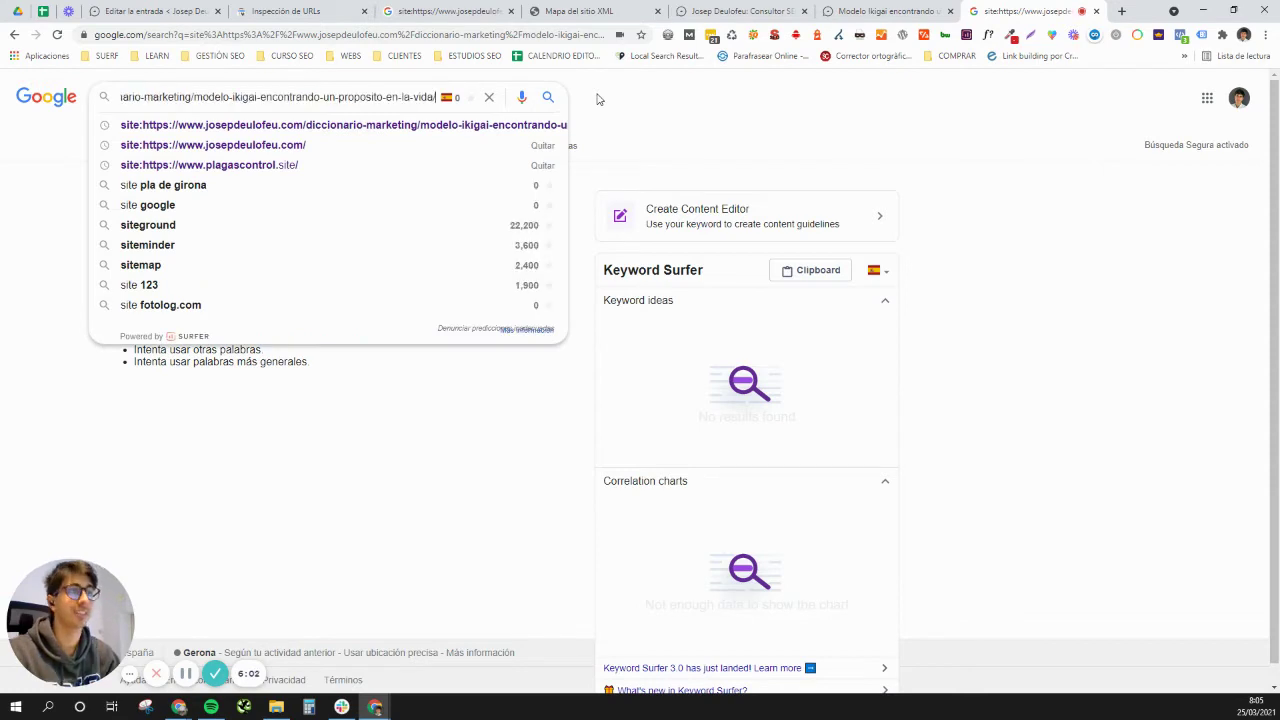
{"action": "key", "text": "Return"}
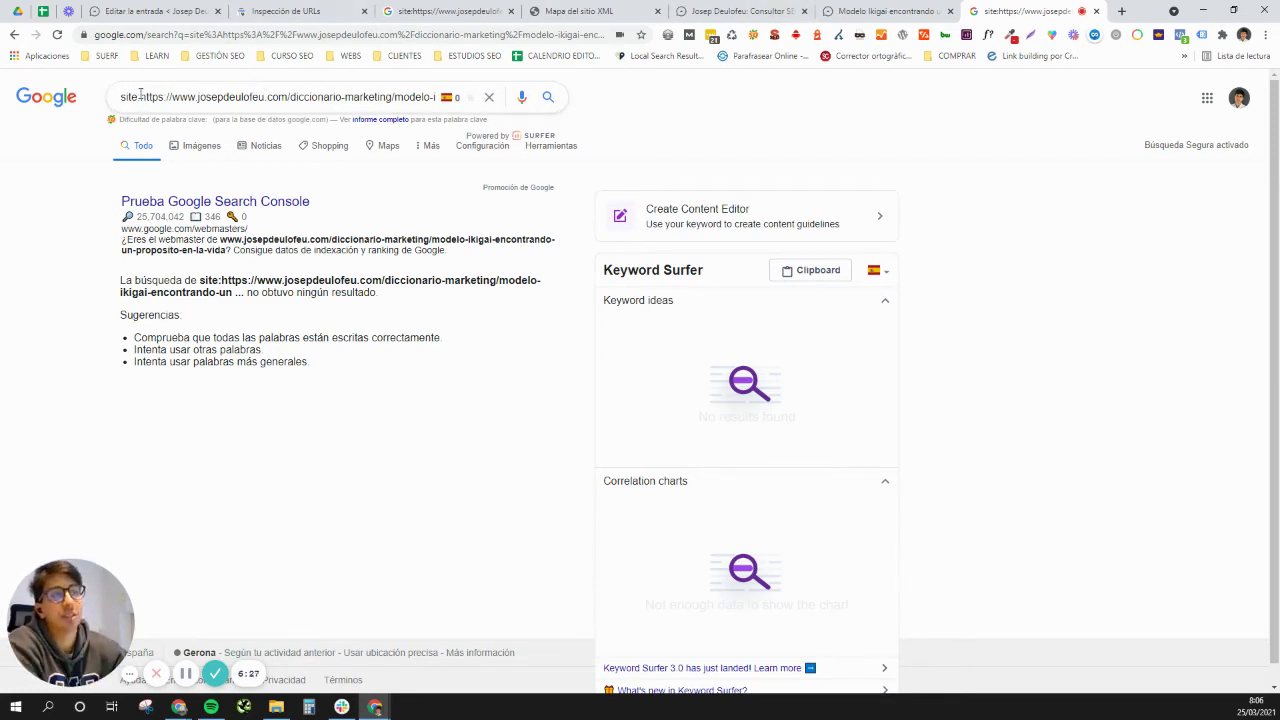
Step: Return to Search Console and open the search results performance report
{"action": "left_click_drag", "start_coordinate": [140, 94], "coordinate": [435, 84]}
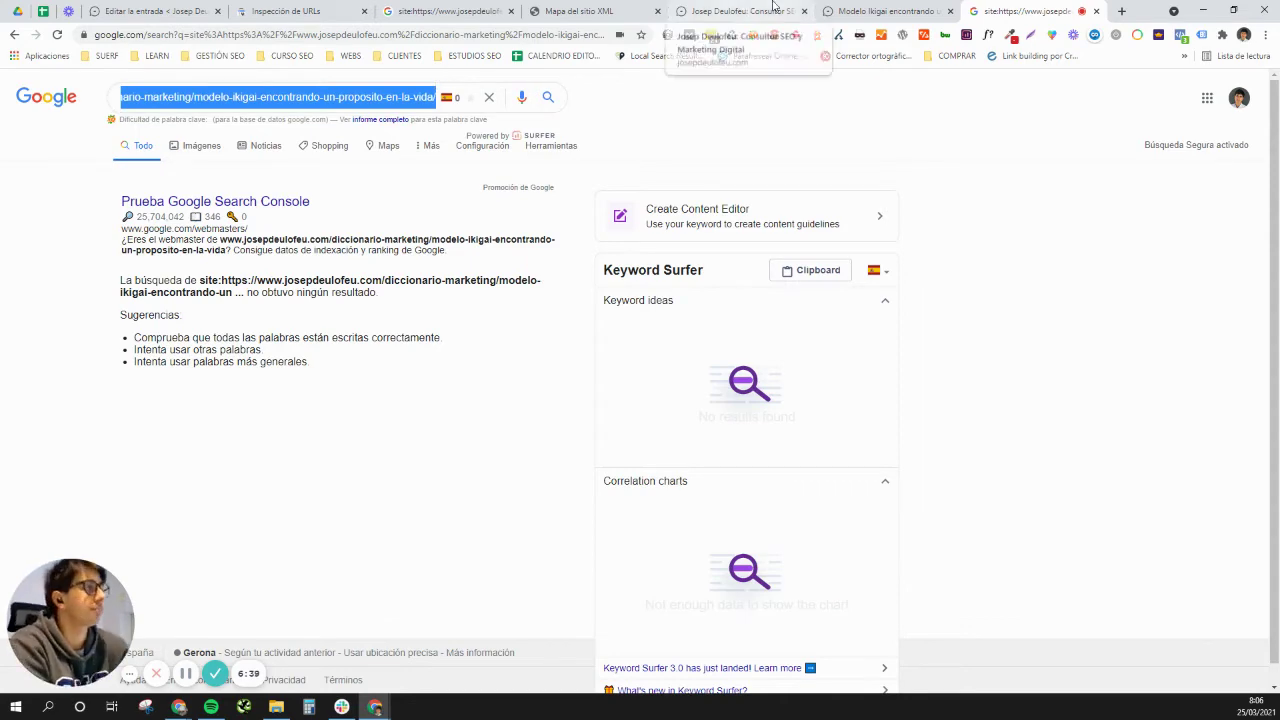
{"action": "left_click", "coordinate": [855, 6]}
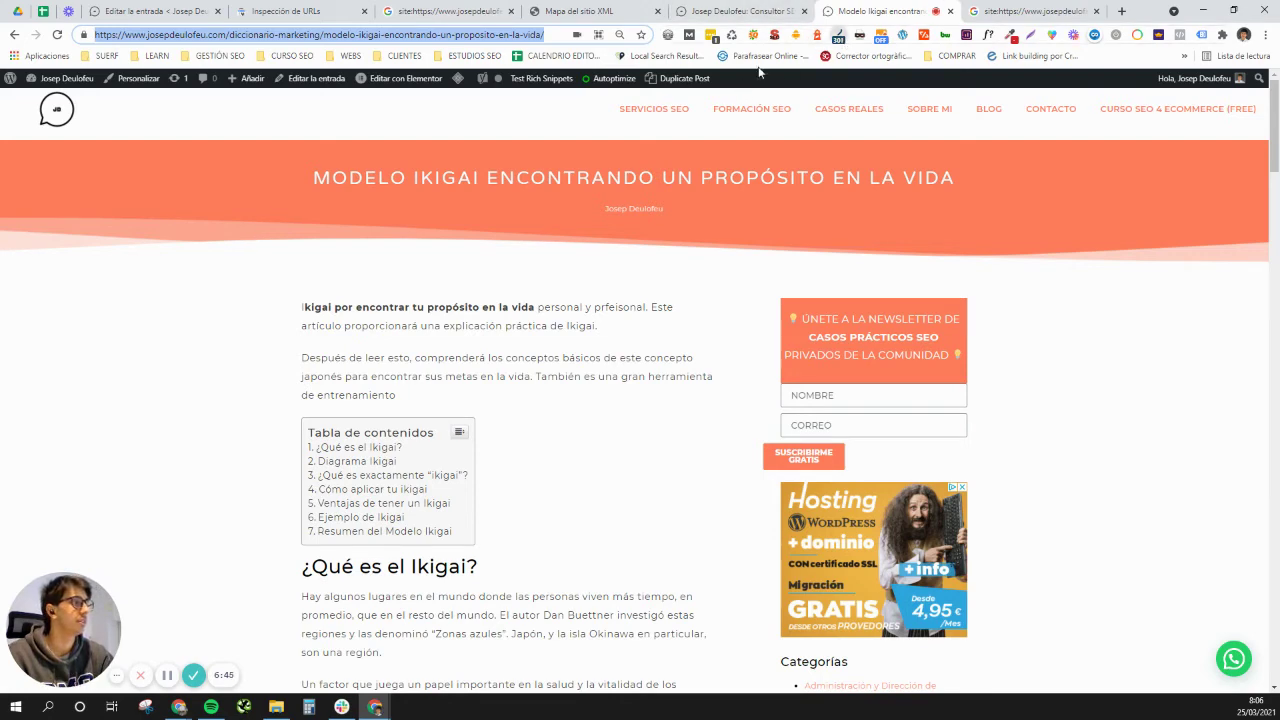
{"action": "left_click", "coordinate": [745, 12]}
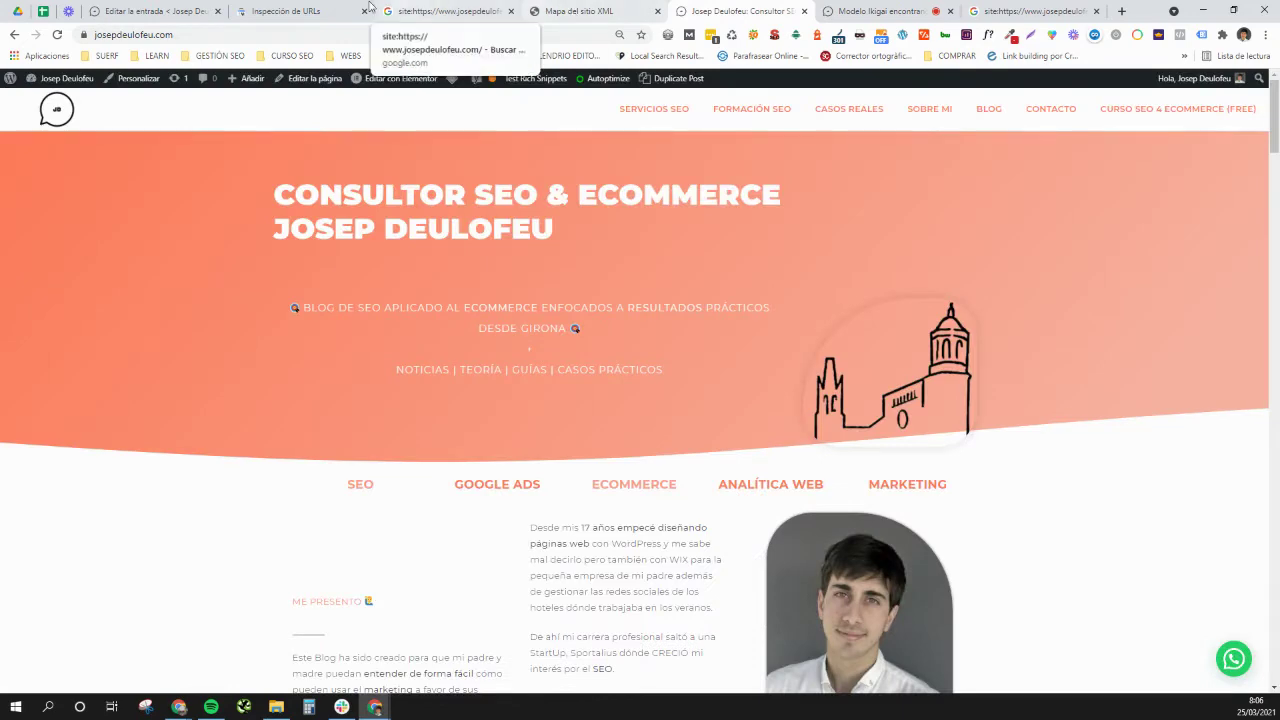
{"action": "left_click", "coordinate": [460, 8]}
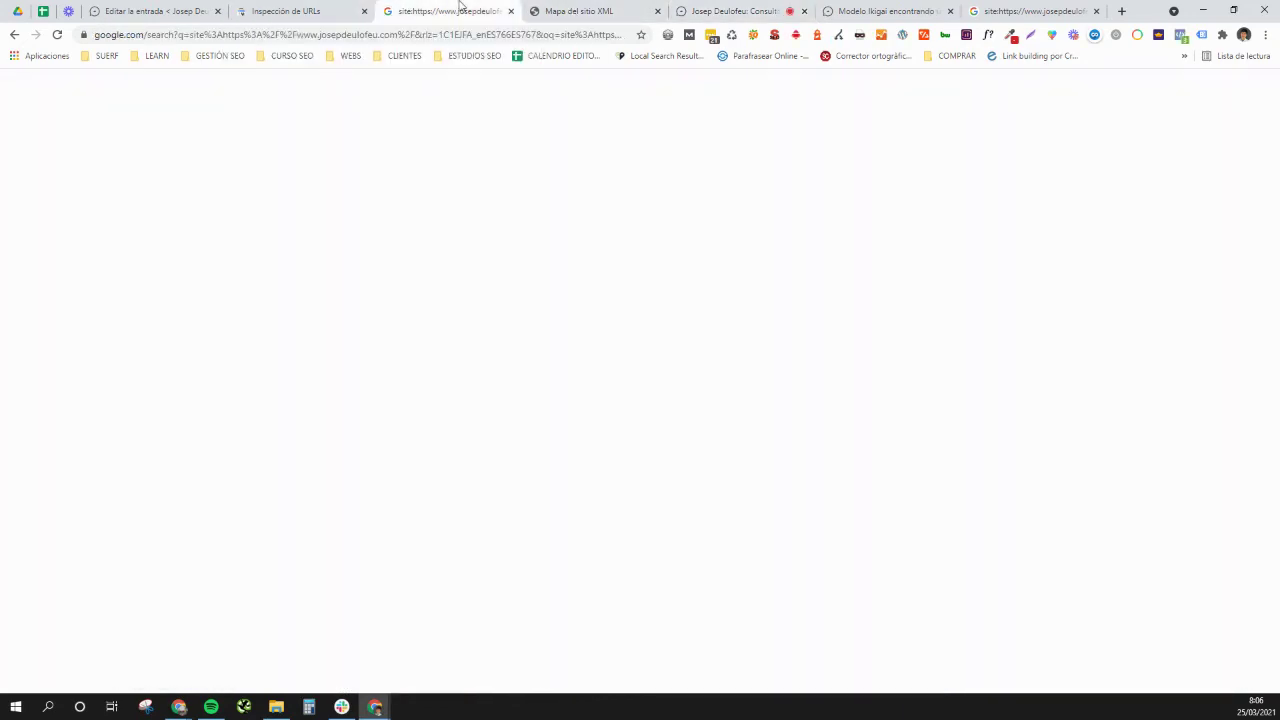
{"action": "left_click", "coordinate": [308, 11]}
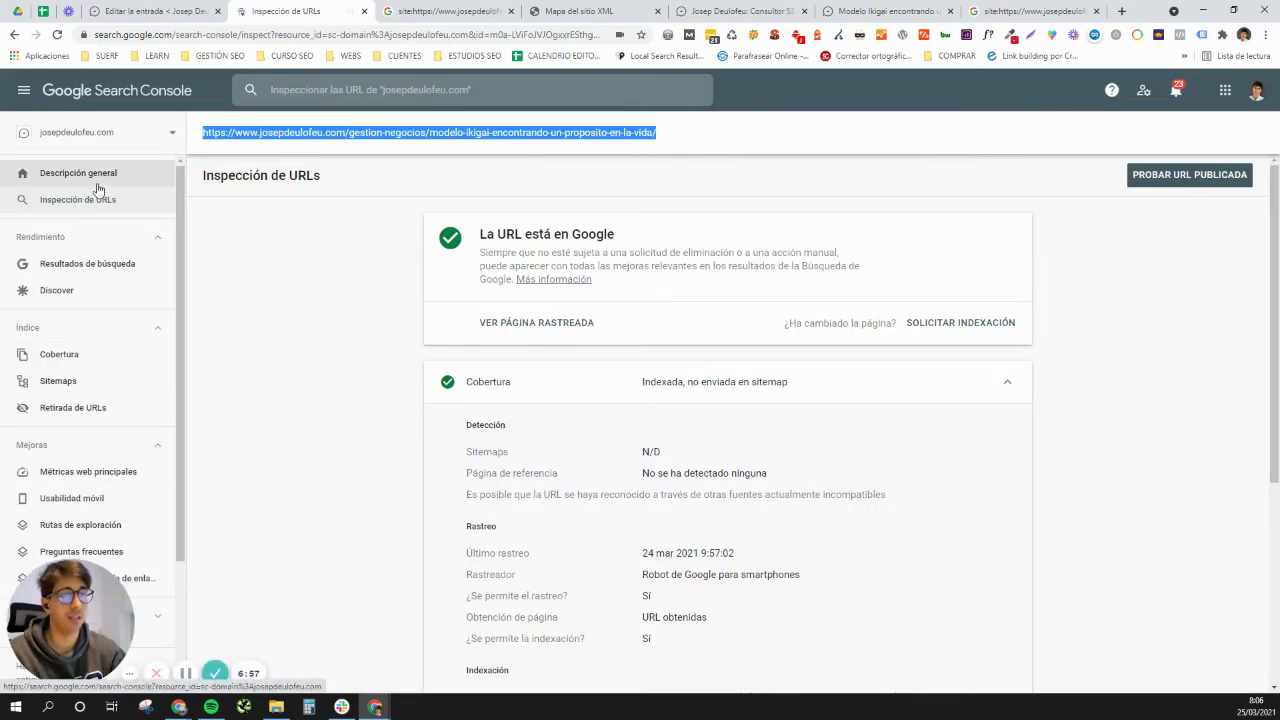
{"action": "left_click", "coordinate": [84, 266]}
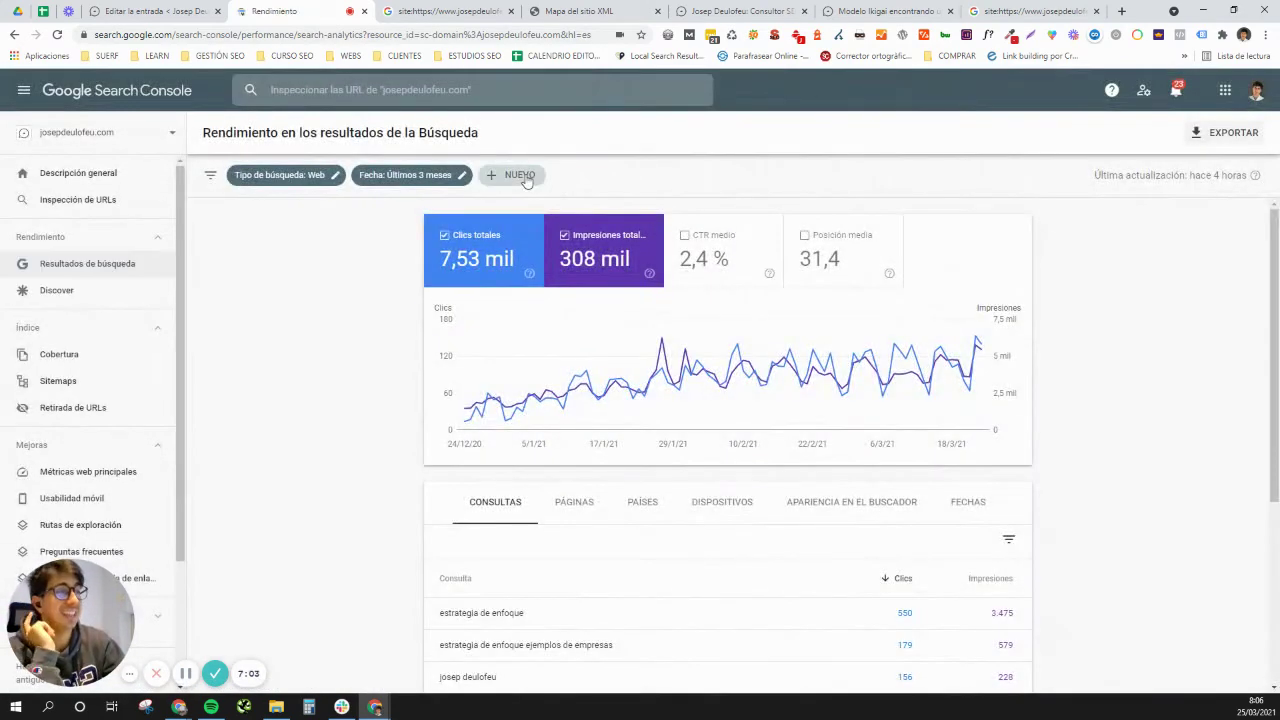
Step: Filter the performance report to pages whose URL contains the old gestion-negocios/modelo-ikigai-encontrando-un-proposito-en-la-vida/ address
{"action": "left_click", "coordinate": [520, 177]}
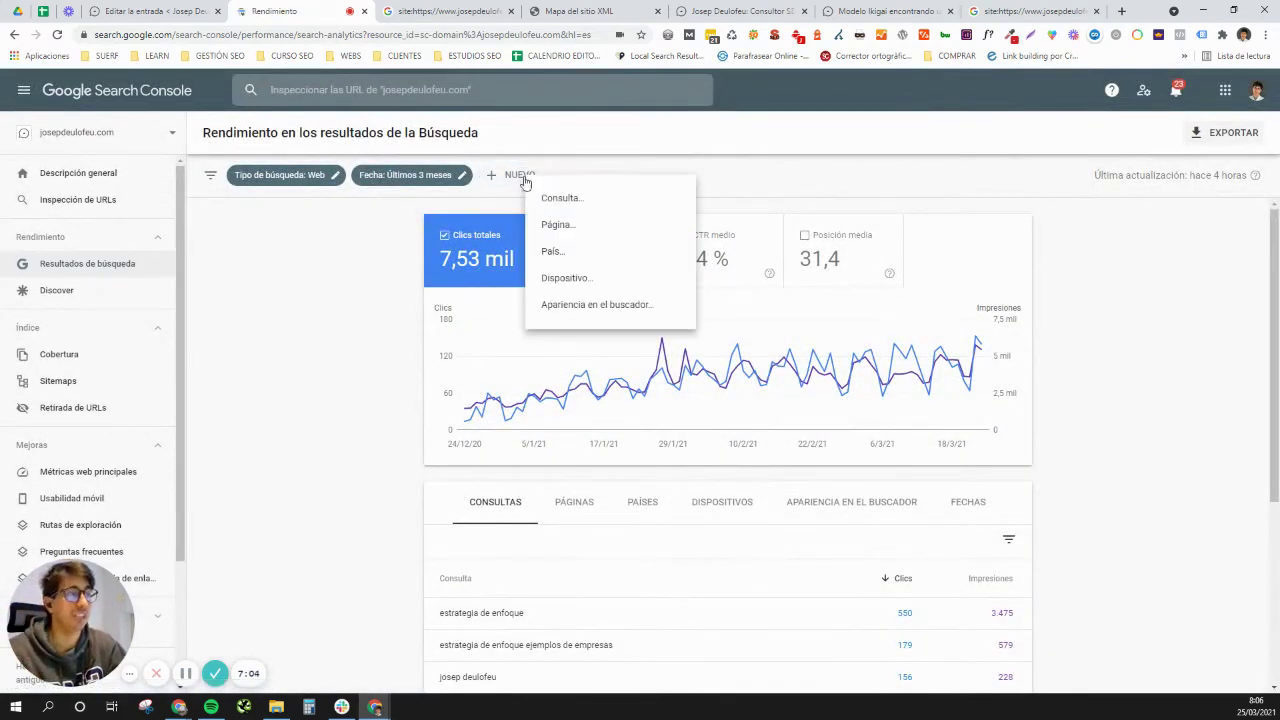
{"action": "left_click", "coordinate": [582, 227]}
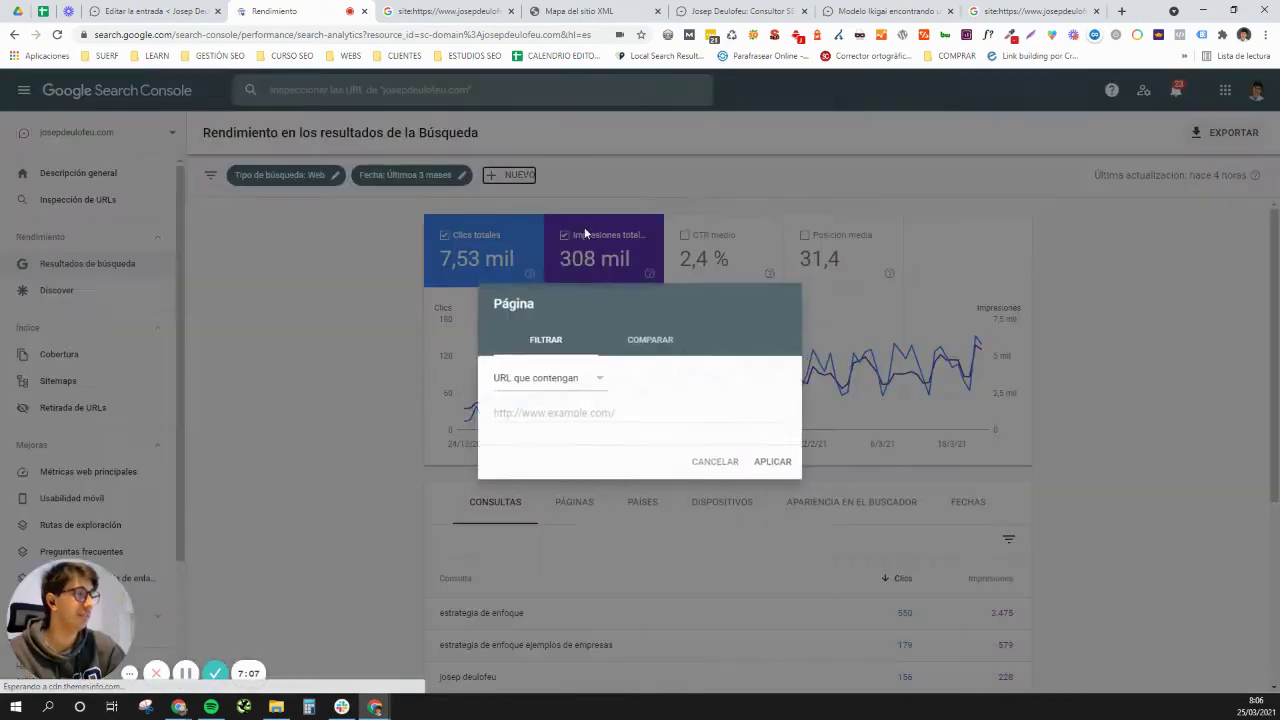
{"action": "type", "text": "https://www.josepdeulofeu.com/gestion-negocios/modelo-ikigai-encontrando-tu-proposito-en-la-vida/"}
{"action": "left_click", "coordinate": [770, 464]}
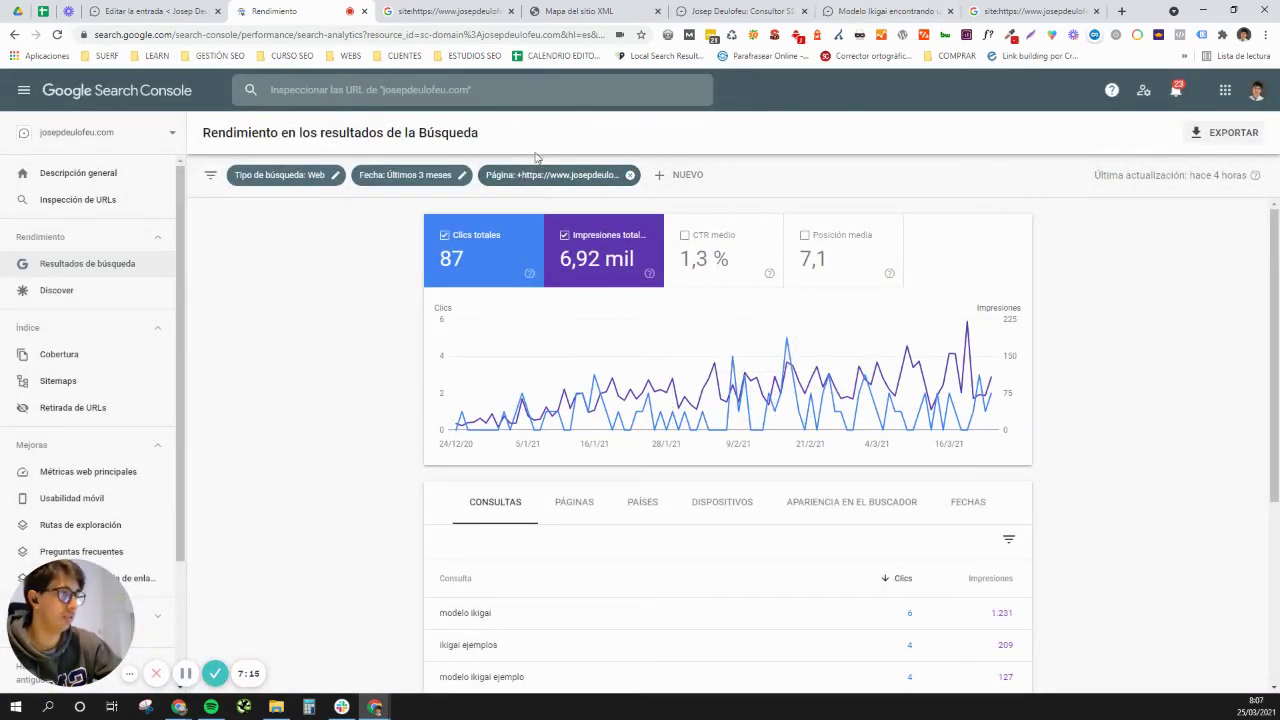
Step: Check the URL used in the page filter and examine the chart's most recent clicks and impressions
{"action": "left_click", "coordinate": [539, 177]}
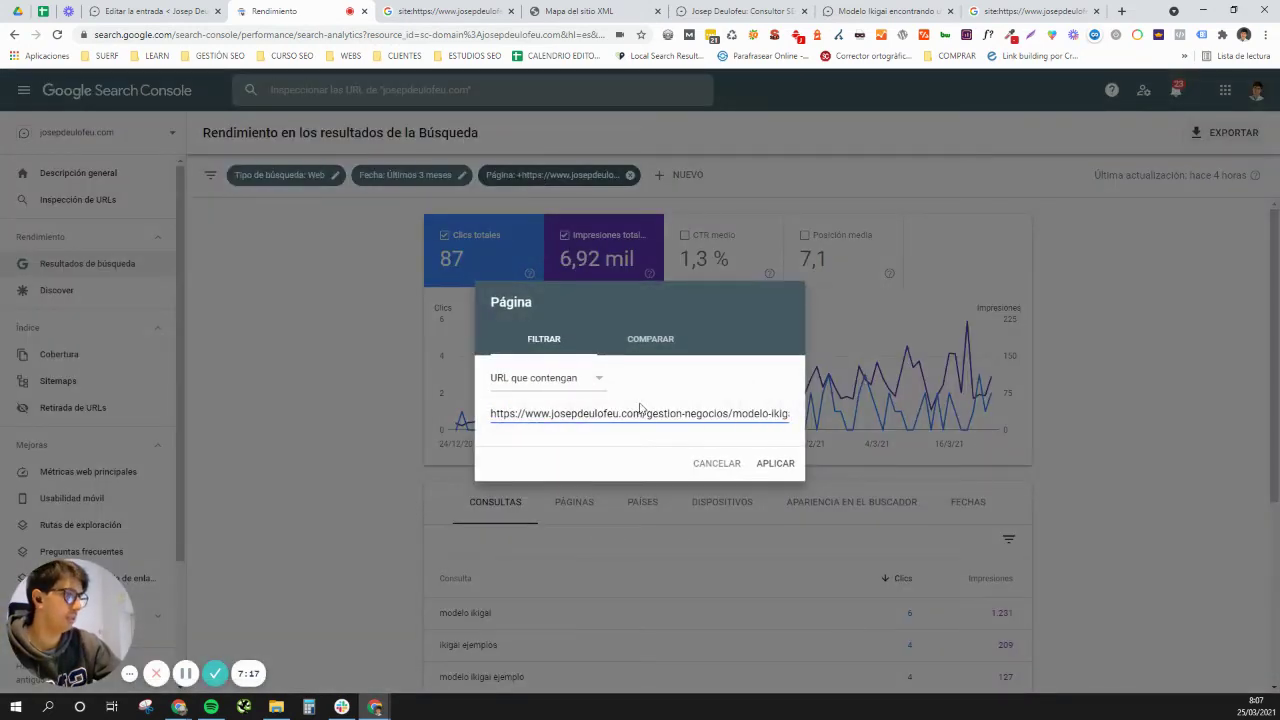
{"action": "left_click", "coordinate": [716, 463]}
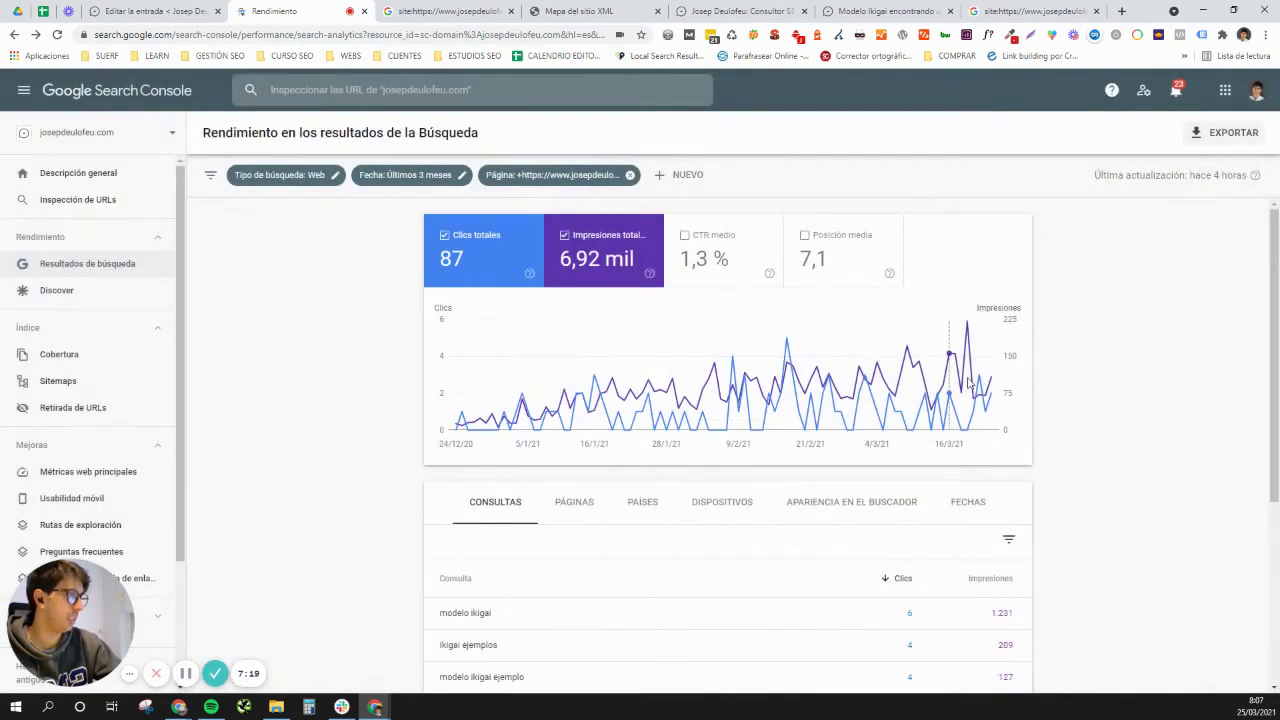
{"action": "mouse_move", "coordinate": [996, 380]}
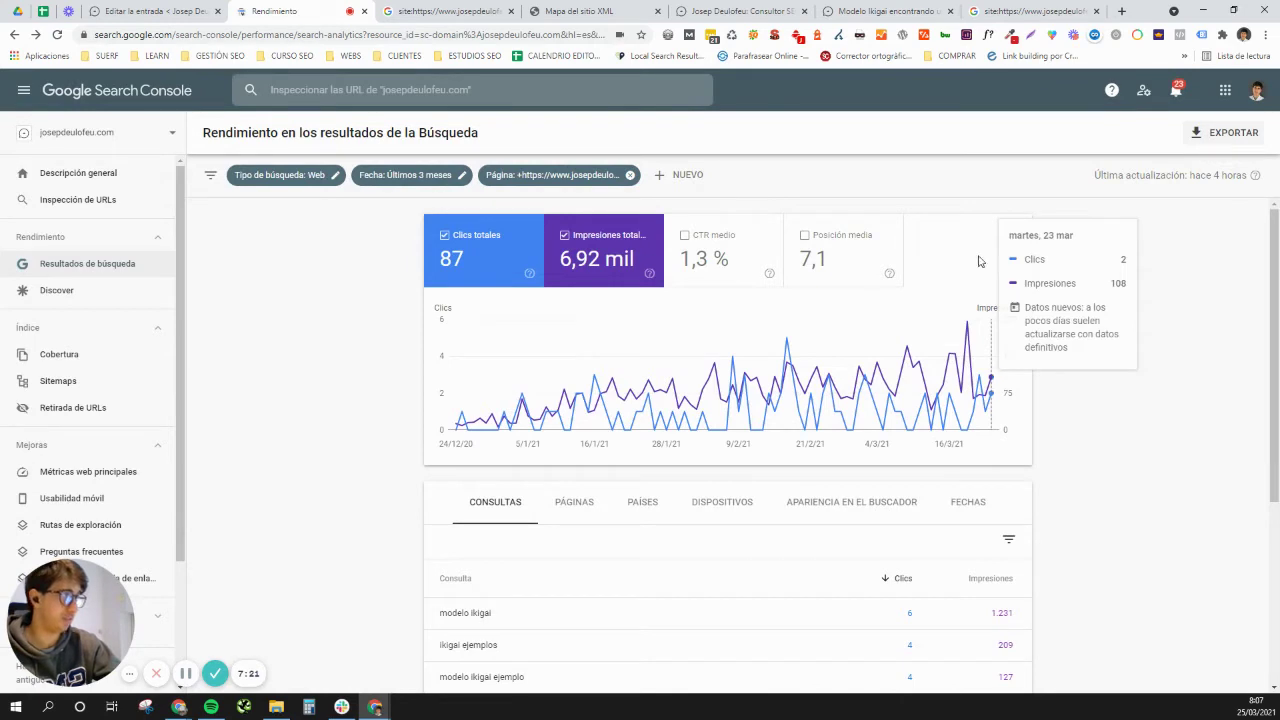
Step: Open the old gestion-negocios URL in a new tab to check its redirect, close it and re-examine the chart's latest day
{"action": "left_click", "coordinate": [1121, 11]}
{"action": "type", "text": "https://www.josepdeulofeu.com/gestion-negocios/modelo-ikigai-encontrando-un-proposito-en-la-vida/"}
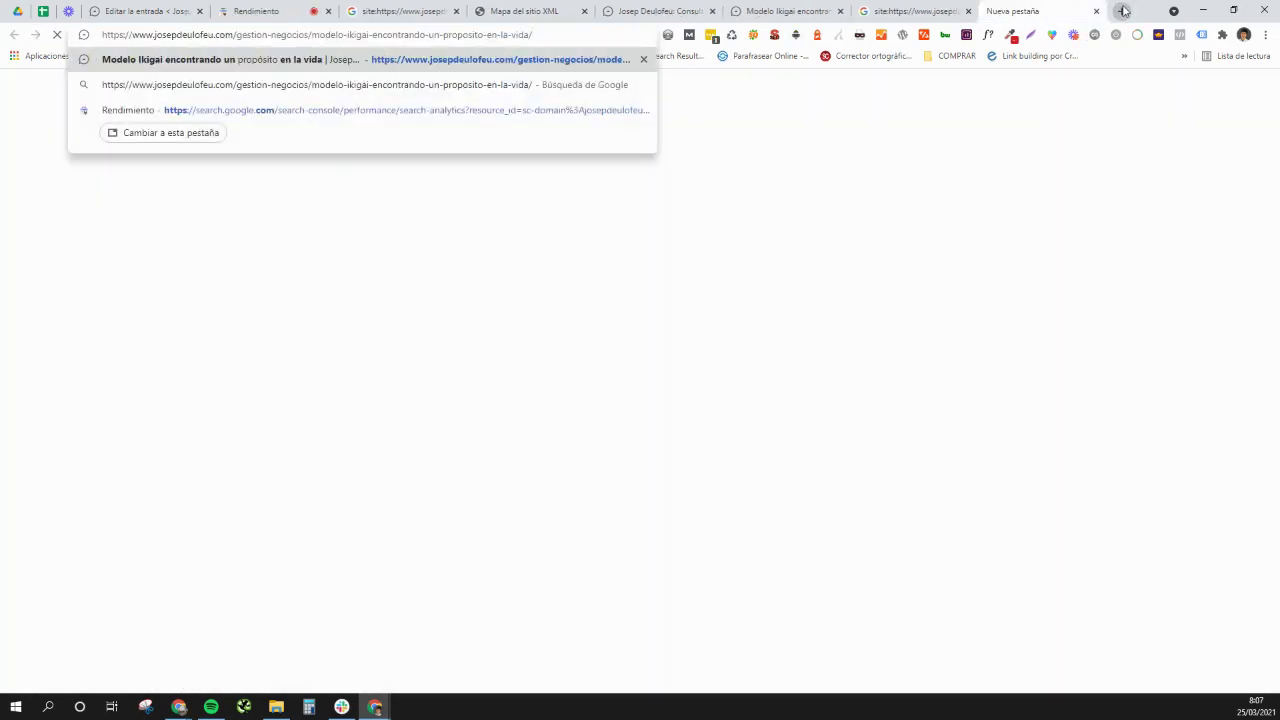
{"action": "key", "text": "Return"}
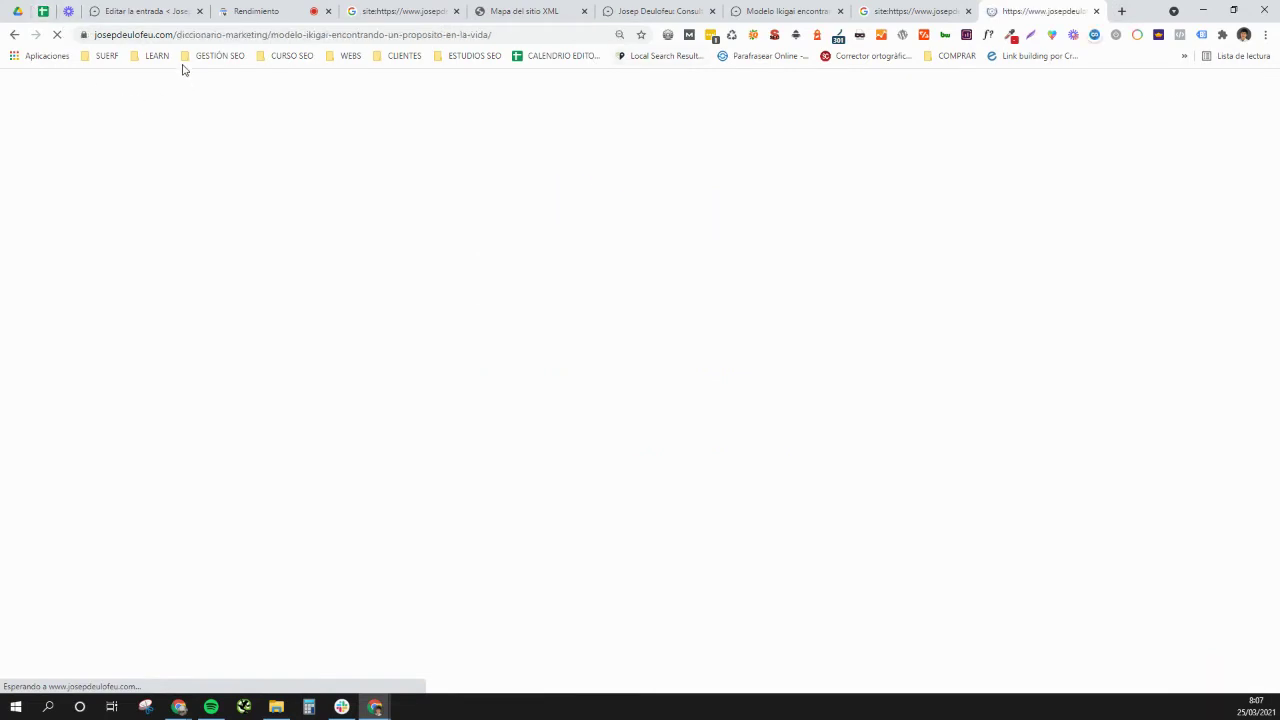
{"action": "left_click", "coordinate": [1098, 11]}
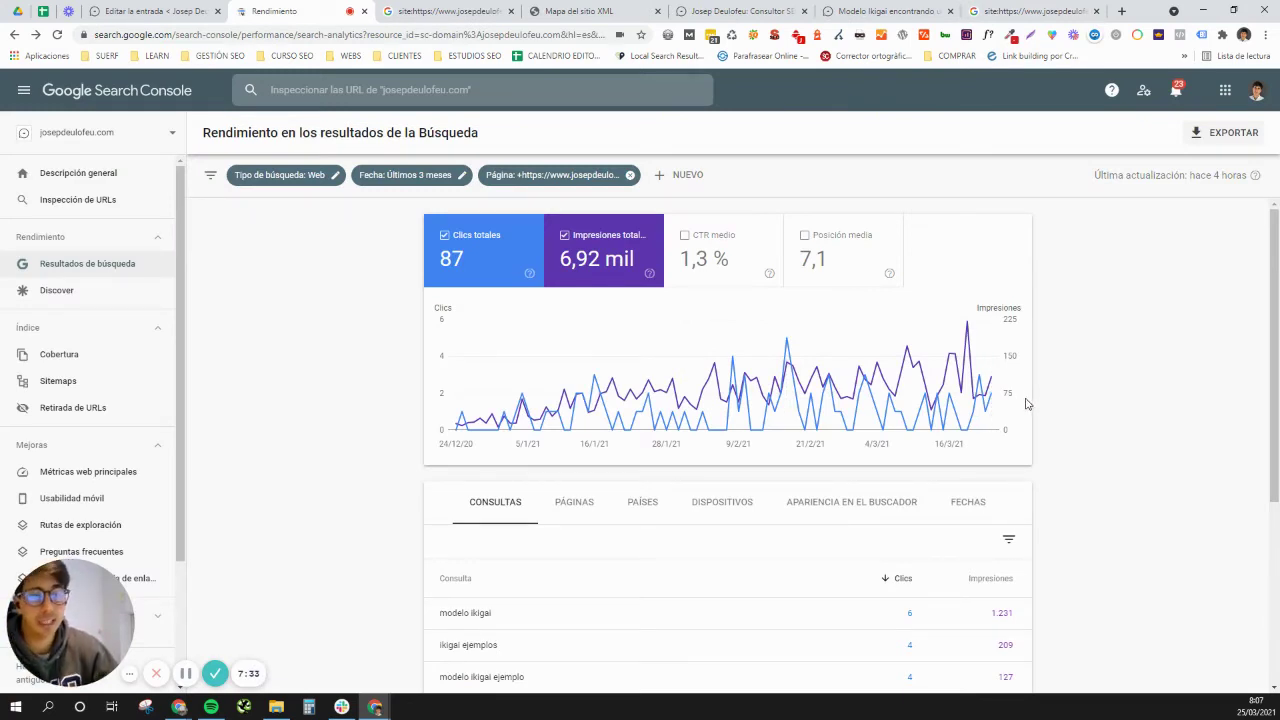
{"action": "mouse_move", "coordinate": [999, 361]}
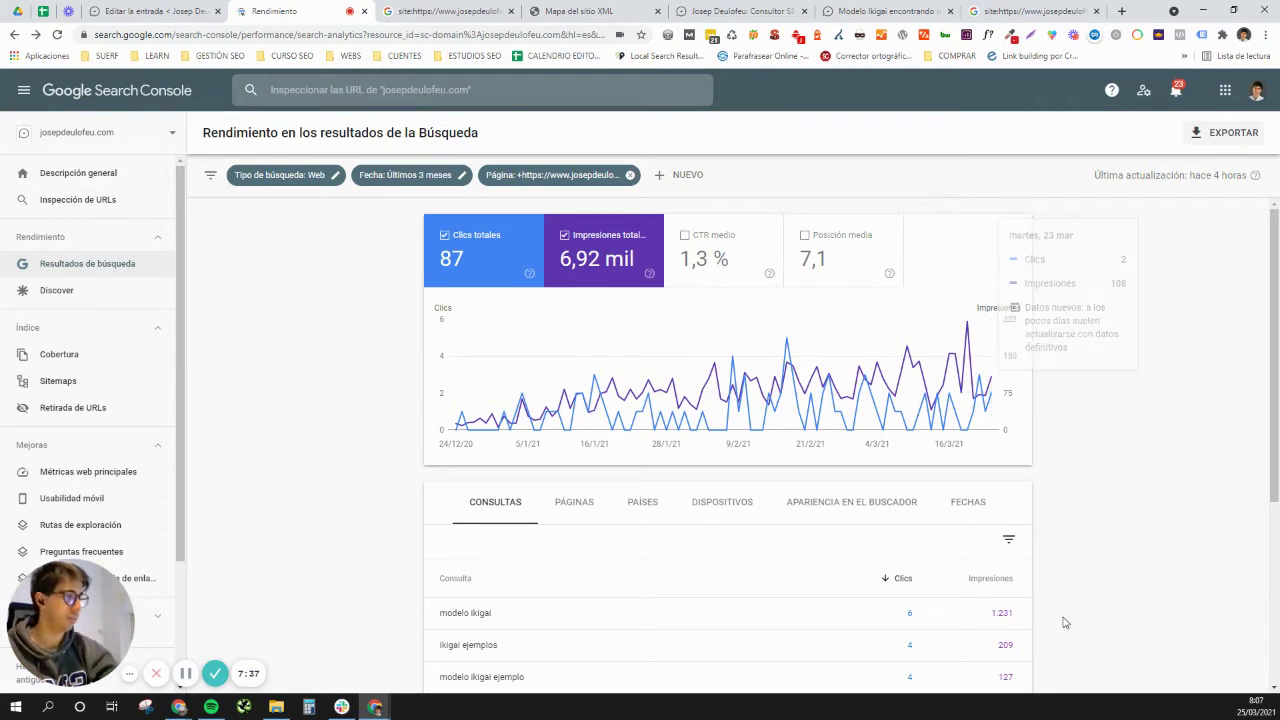
Step: Sort the page's queries by impressions, add the average position metric and review the query list
{"action": "scroll", "coordinate": [980, 506], "scroll_direction": "down", "scroll_amount": 2}
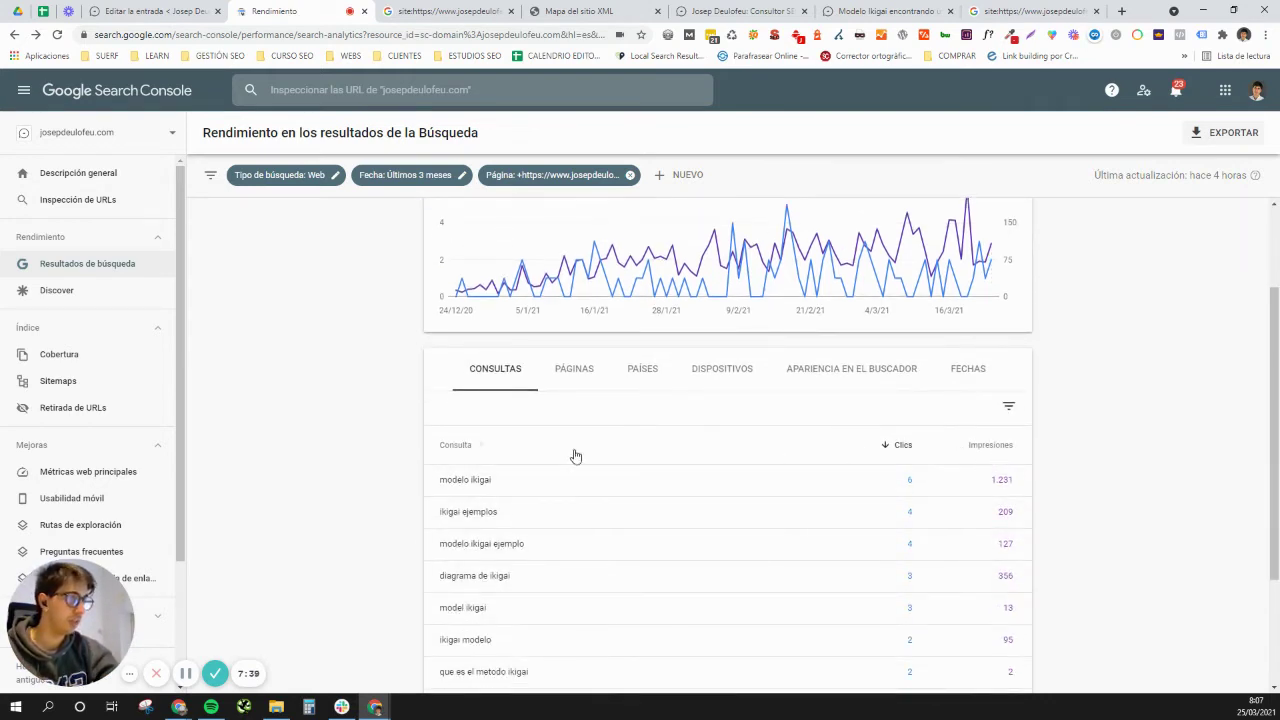
{"action": "left_click", "coordinate": [989, 444]}
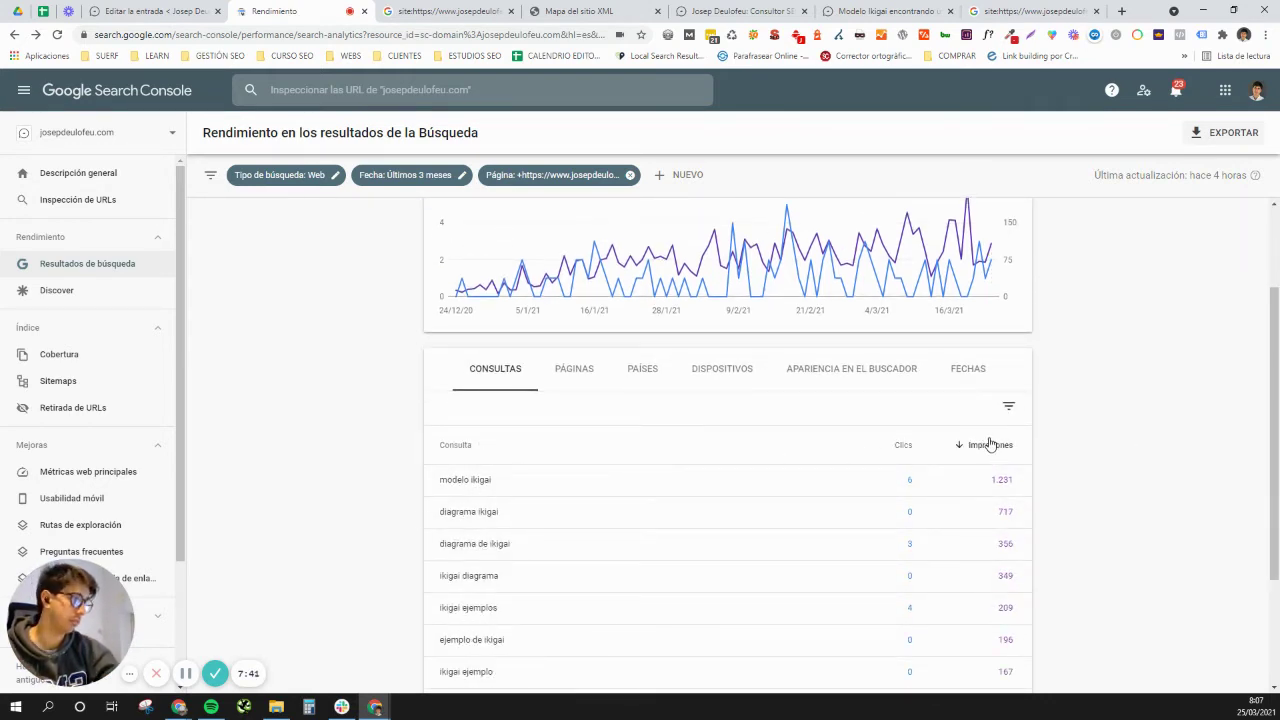
{"action": "scroll", "coordinate": [694, 408], "scroll_direction": "up", "scroll_amount": 2}
{"action": "left_click", "coordinate": [865, 285]}
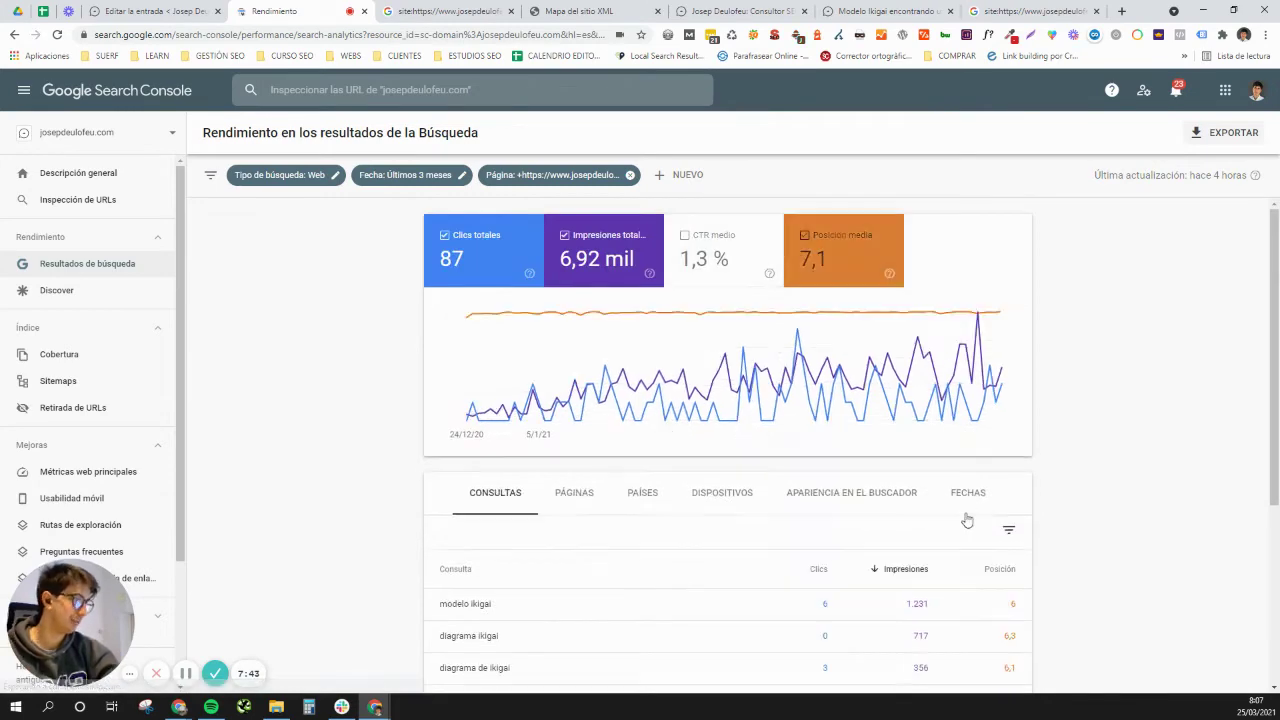
{"action": "scroll", "coordinate": [966, 520], "scroll_direction": "down", "scroll_amount": 3}
{"action": "scroll", "coordinate": [756, 479], "scroll_direction": "down", "scroll_amount": 1}
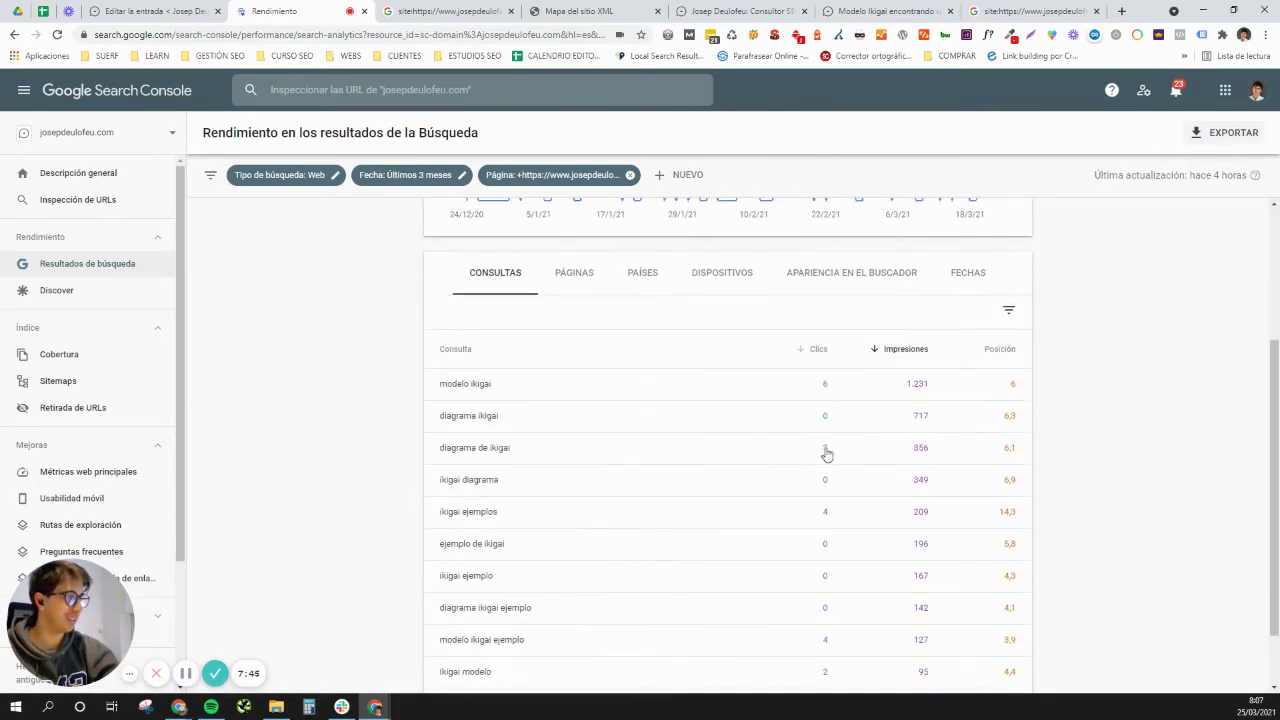
{"action": "scroll", "coordinate": [826, 451], "scroll_direction": "up", "scroll_amount": 1}
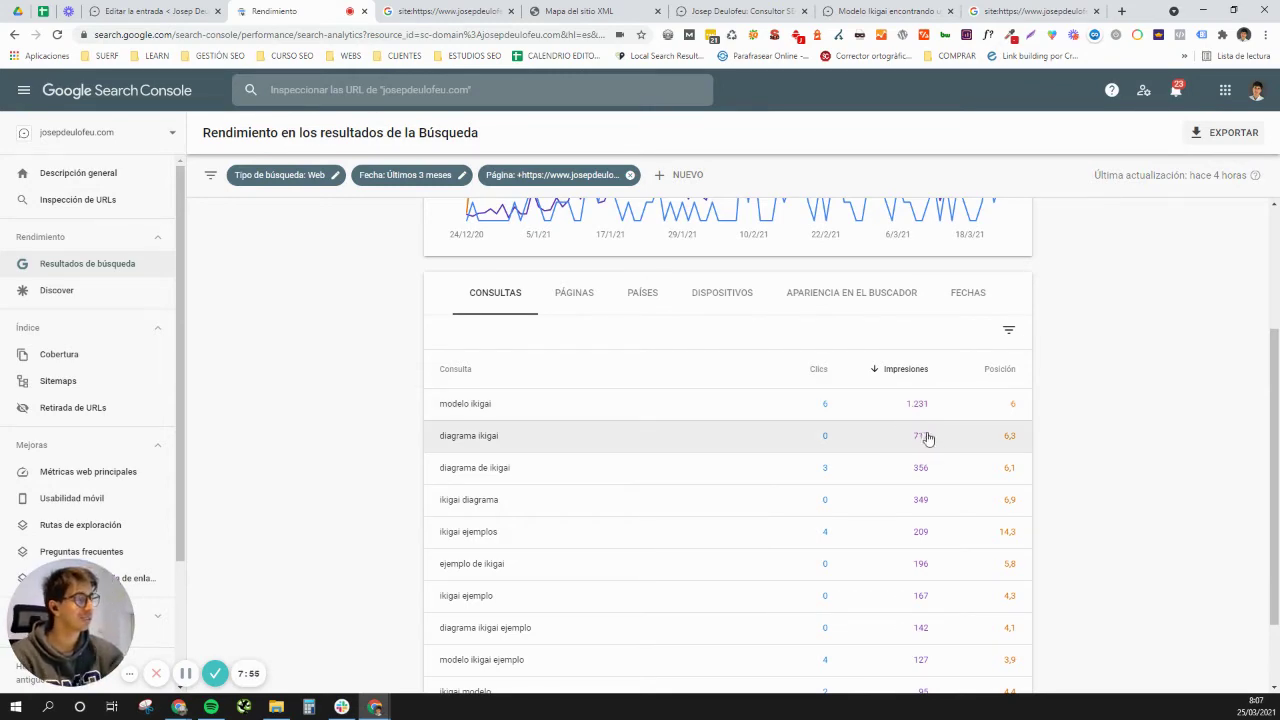
Step: Set the report's date range to the last 28 days and review the page's queries
{"action": "left_click", "coordinate": [455, 176]}
{"action": "left_click", "coordinate": [500, 327]}
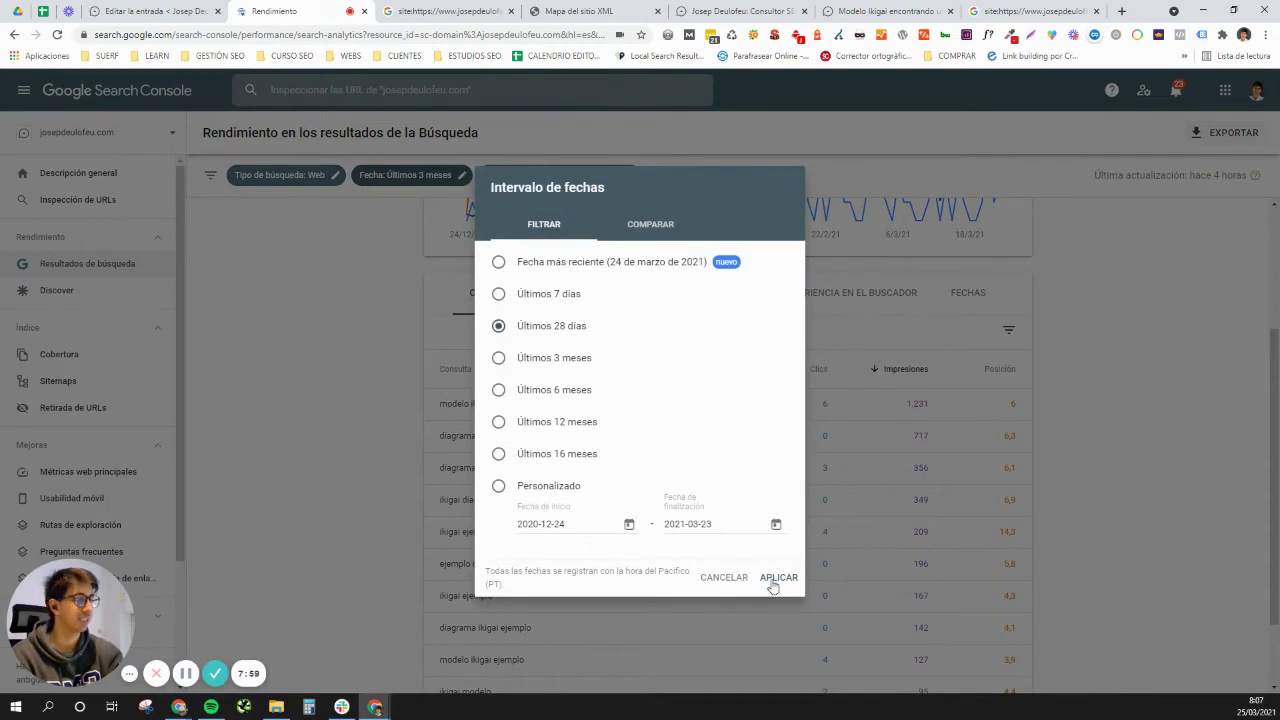
{"action": "left_click", "coordinate": [770, 568]}
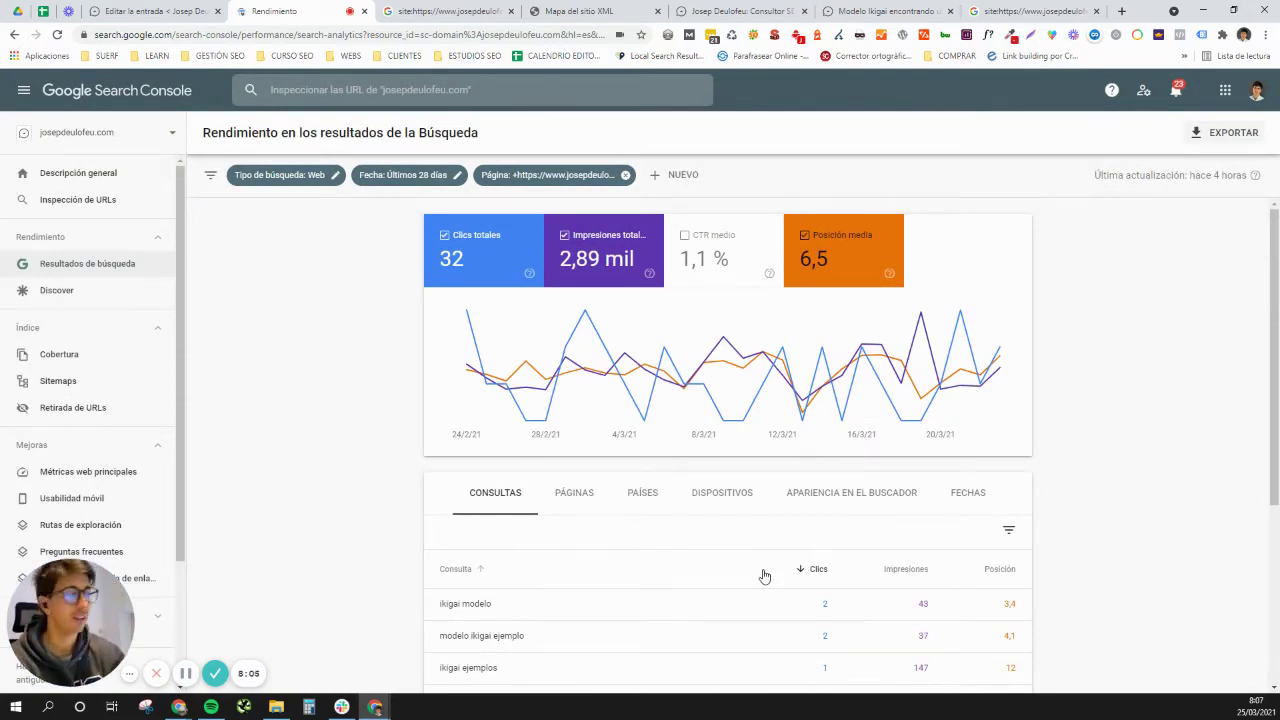
{"action": "scroll", "coordinate": [797, 554], "scroll_direction": "down", "scroll_amount": 3}
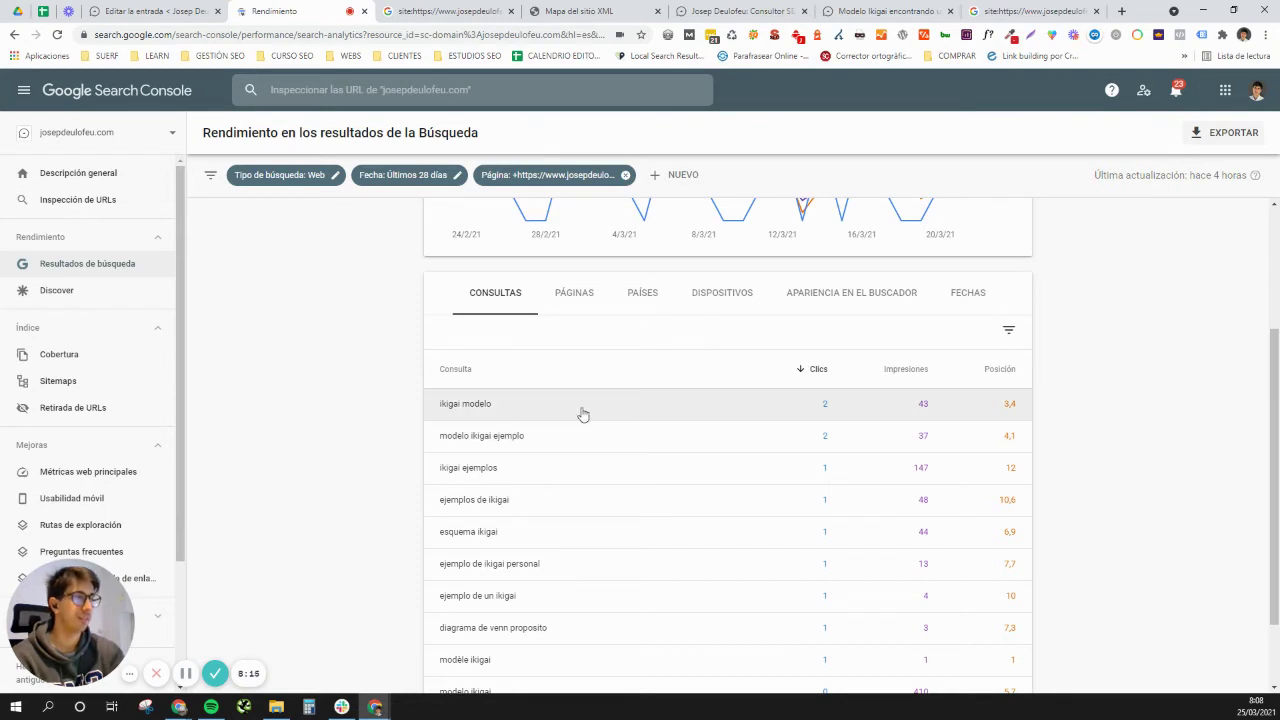
Step: Search Google for the query "ikigai modelo" in a new tab and open the site's gestion-negocios result to check its redirect
{"action": "left_click_drag", "start_coordinate": [580, 414], "coordinate": [434, 415]}
{"action": "key", "text": "ctrl+c"}
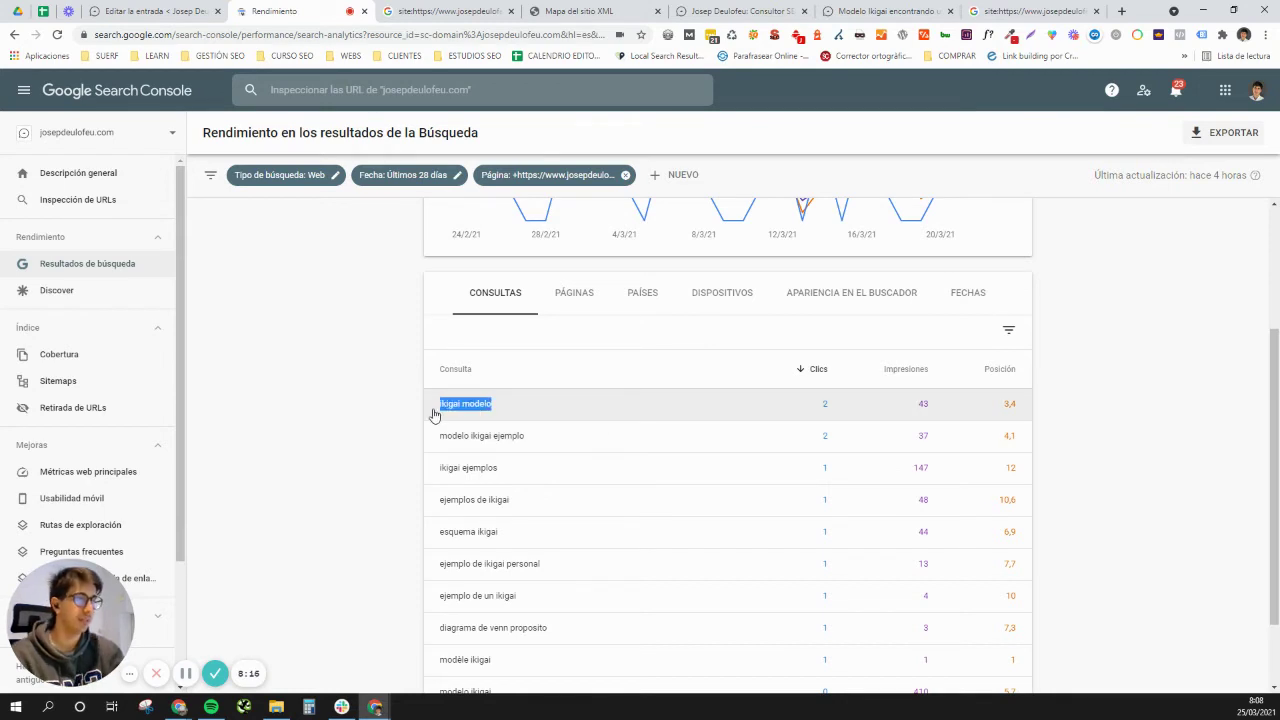
{"action": "left_click", "coordinate": [1118, 14]}
{"action": "key", "text": "ctrl+v"}
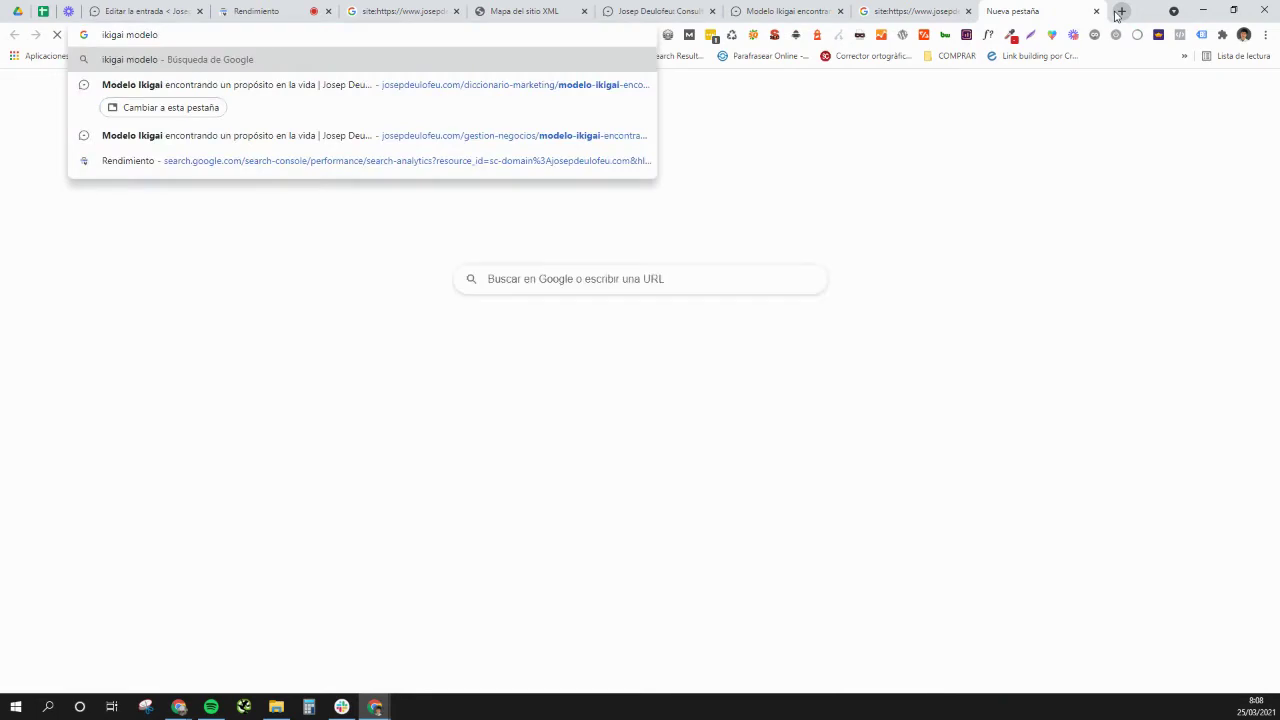
{"action": "key", "text": "Return"}
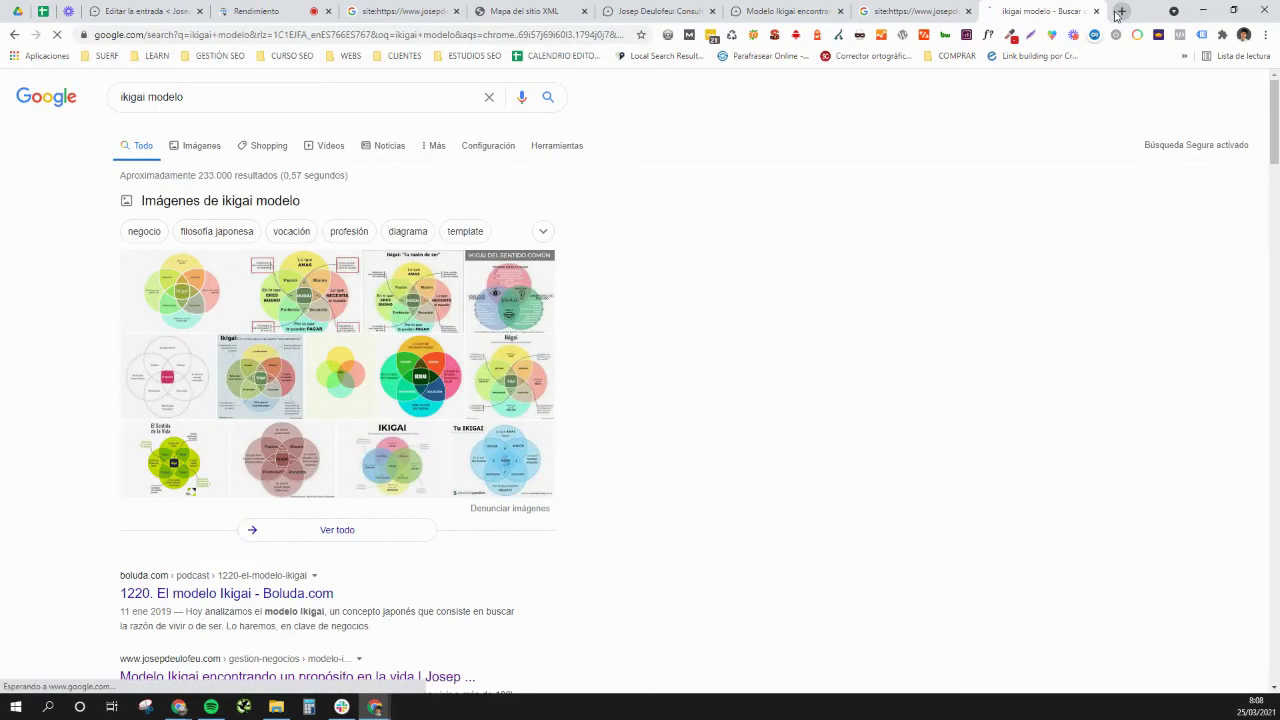
{"action": "scroll", "coordinate": [175, 548], "scroll_direction": "down", "scroll_amount": 2}
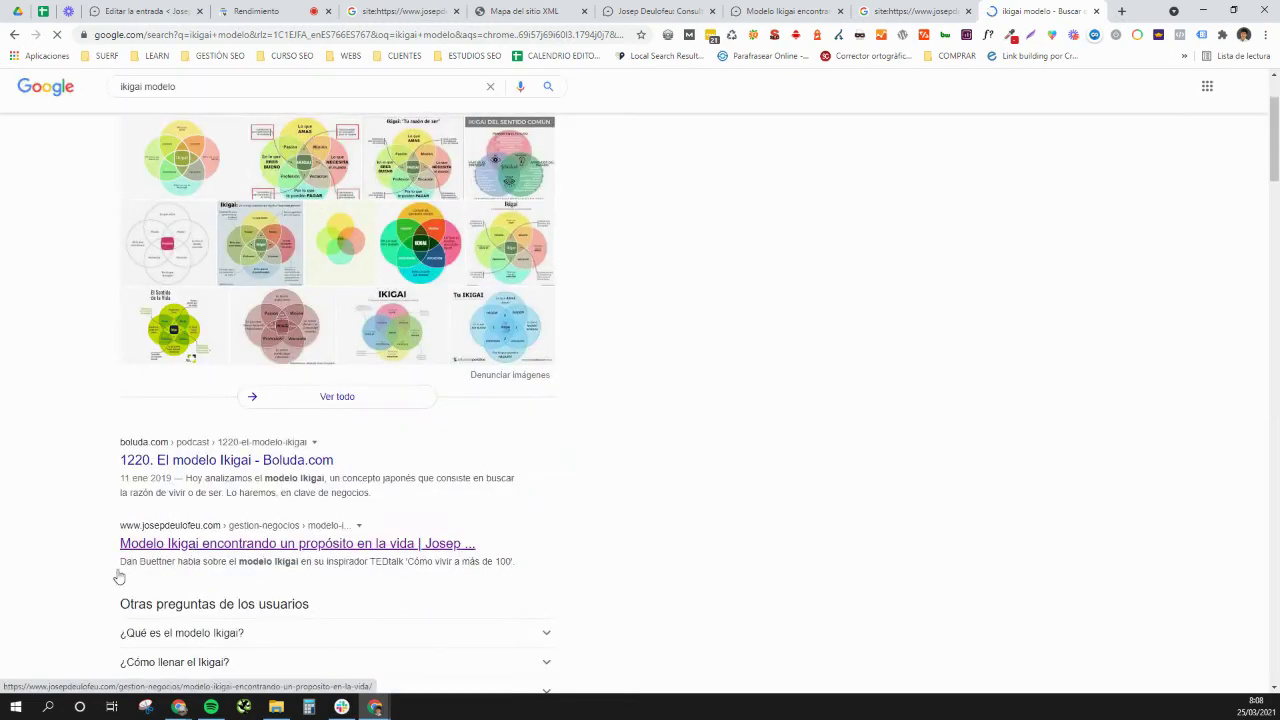
{"action": "scroll", "coordinate": [320, 490], "scroll_direction": "down", "scroll_amount": 3}
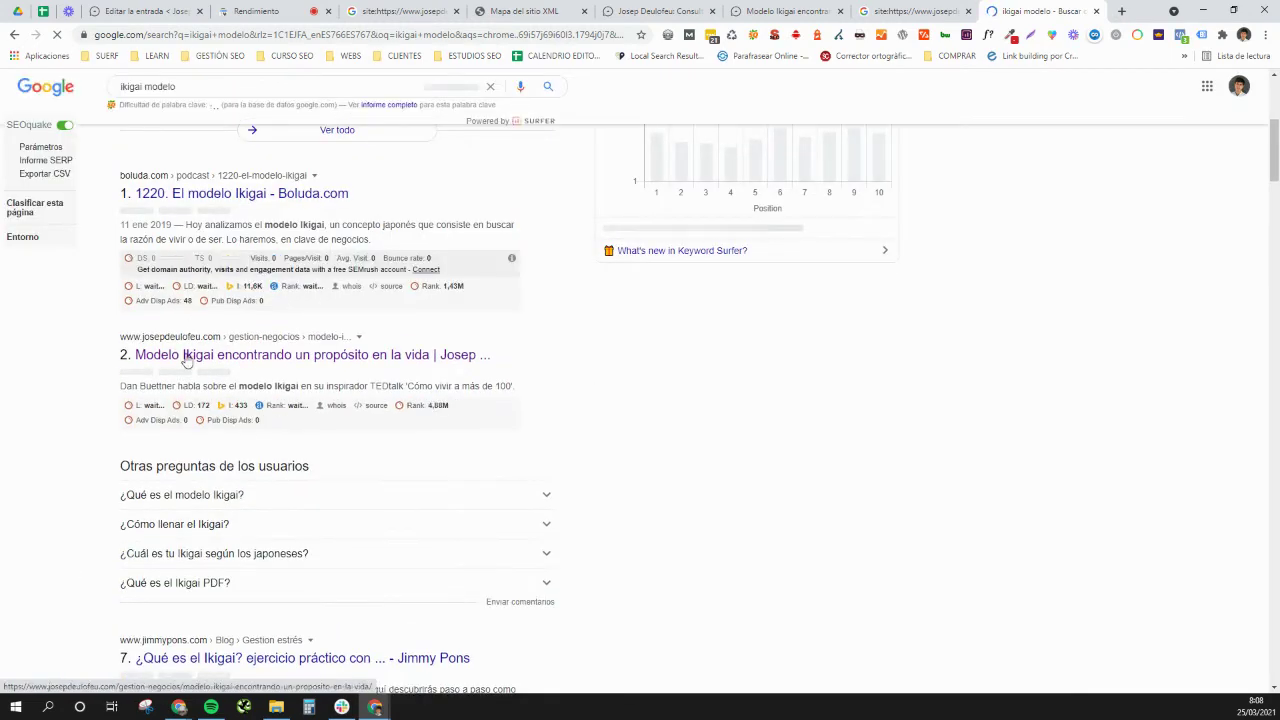
{"action": "left_click", "coordinate": [185, 356]}
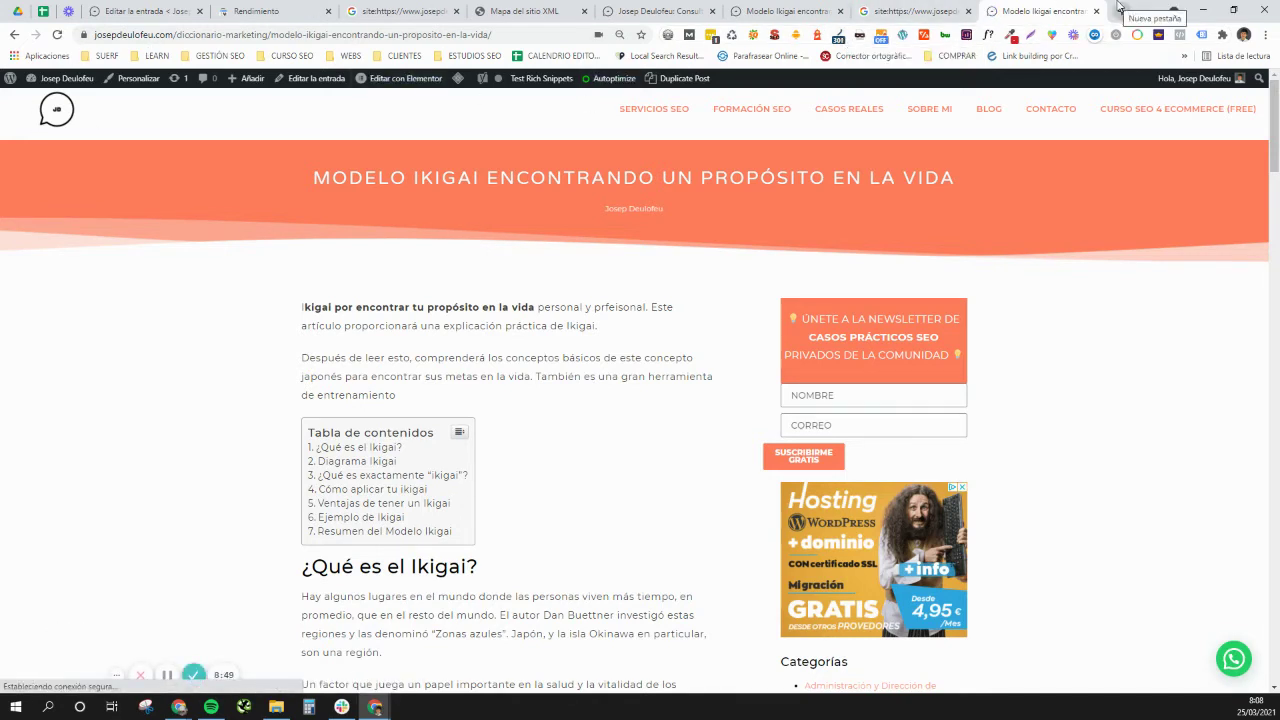
Step: Open Search Console's Coverage report, include the valid pages and review the status details
{"action": "left_click", "coordinate": [255, 10]}
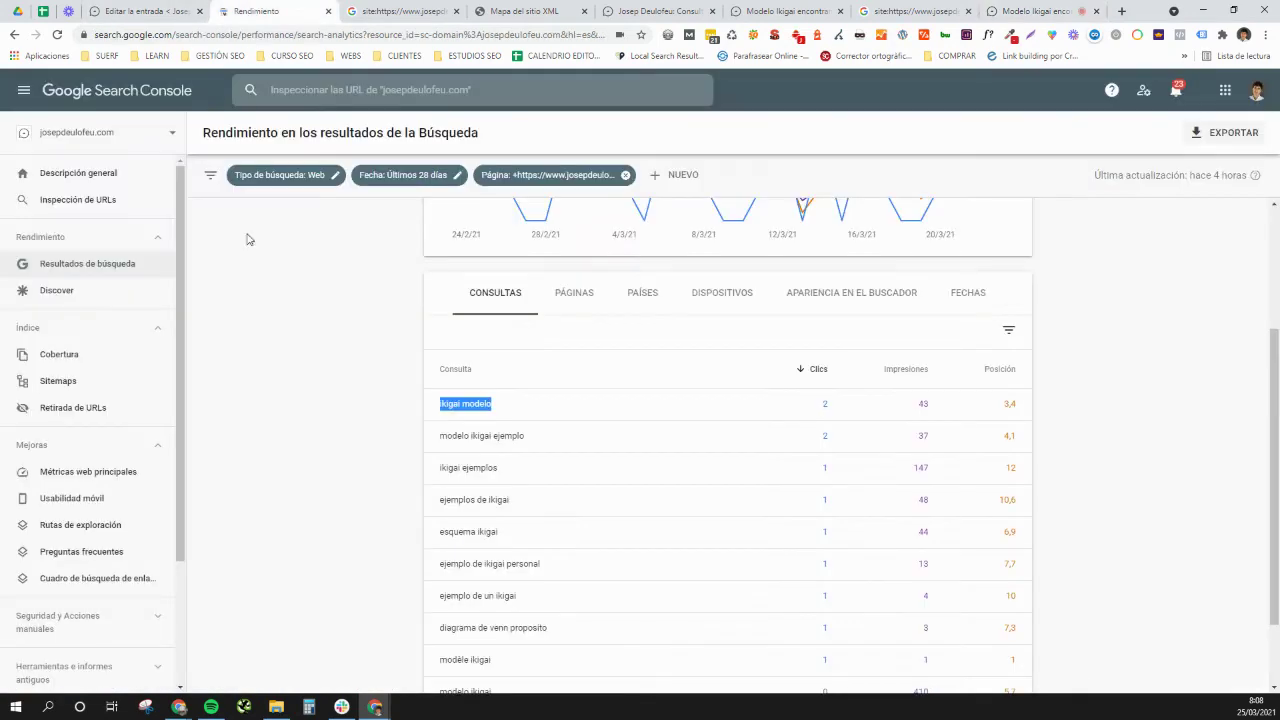
{"action": "left_click", "coordinate": [68, 360]}
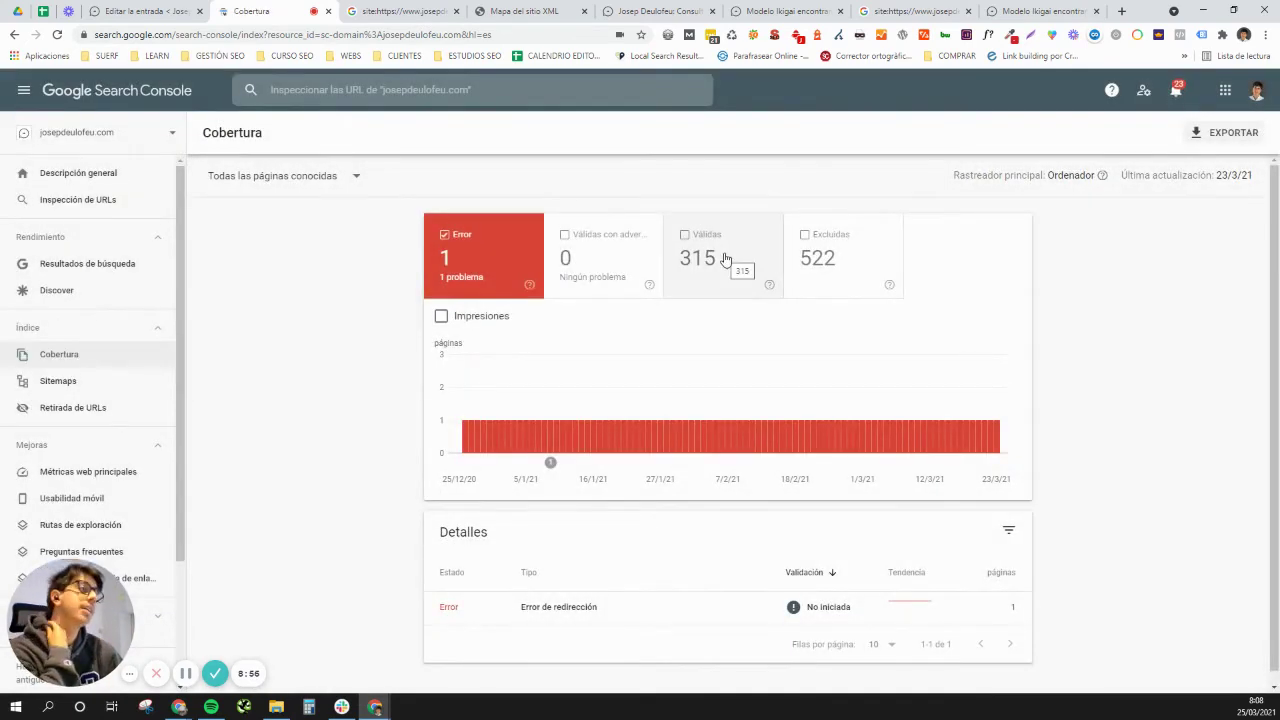
{"action": "left_click", "coordinate": [727, 261]}
{"action": "scroll", "coordinate": [617, 640], "scroll_direction": "down", "scroll_amount": 1}
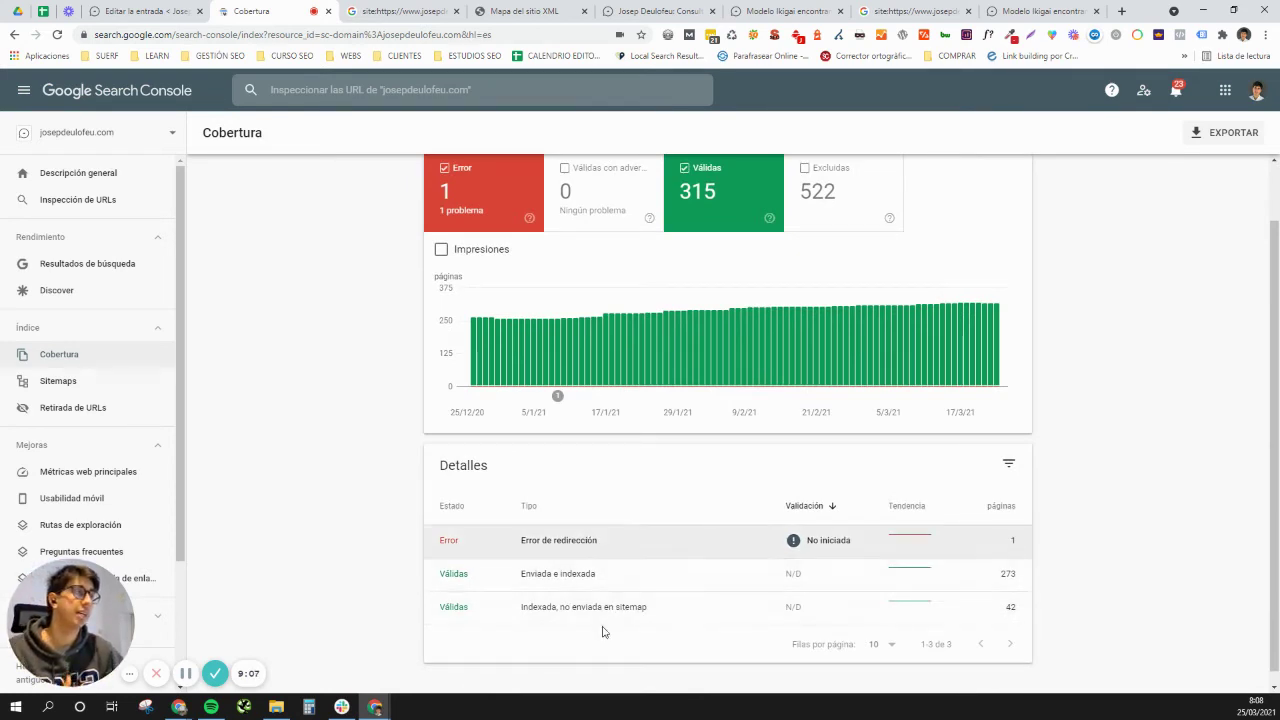
Step: Copy the new diccionario-marketing URL of the Ikigai article and search for it in the post sitemap
{"action": "left_click", "coordinate": [1042, 14]}
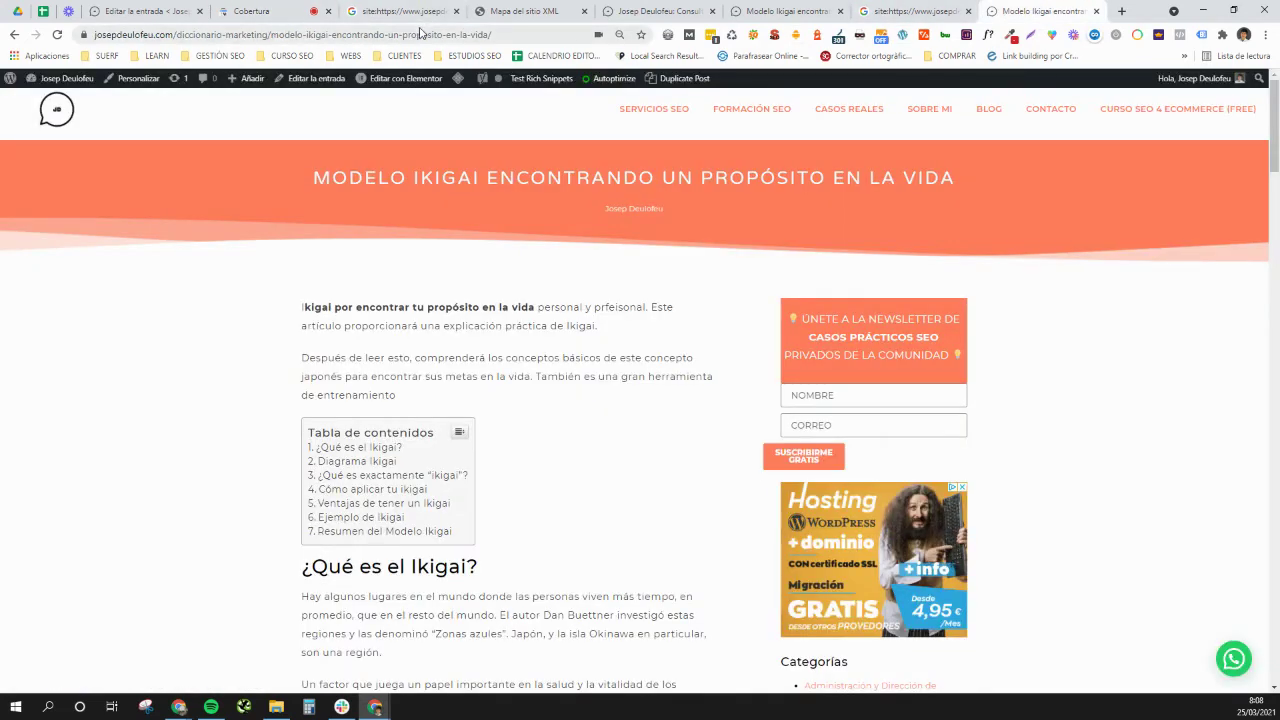
{"action": "left_click", "coordinate": [422, 35]}
{"action": "key", "text": "ctrl+c"}
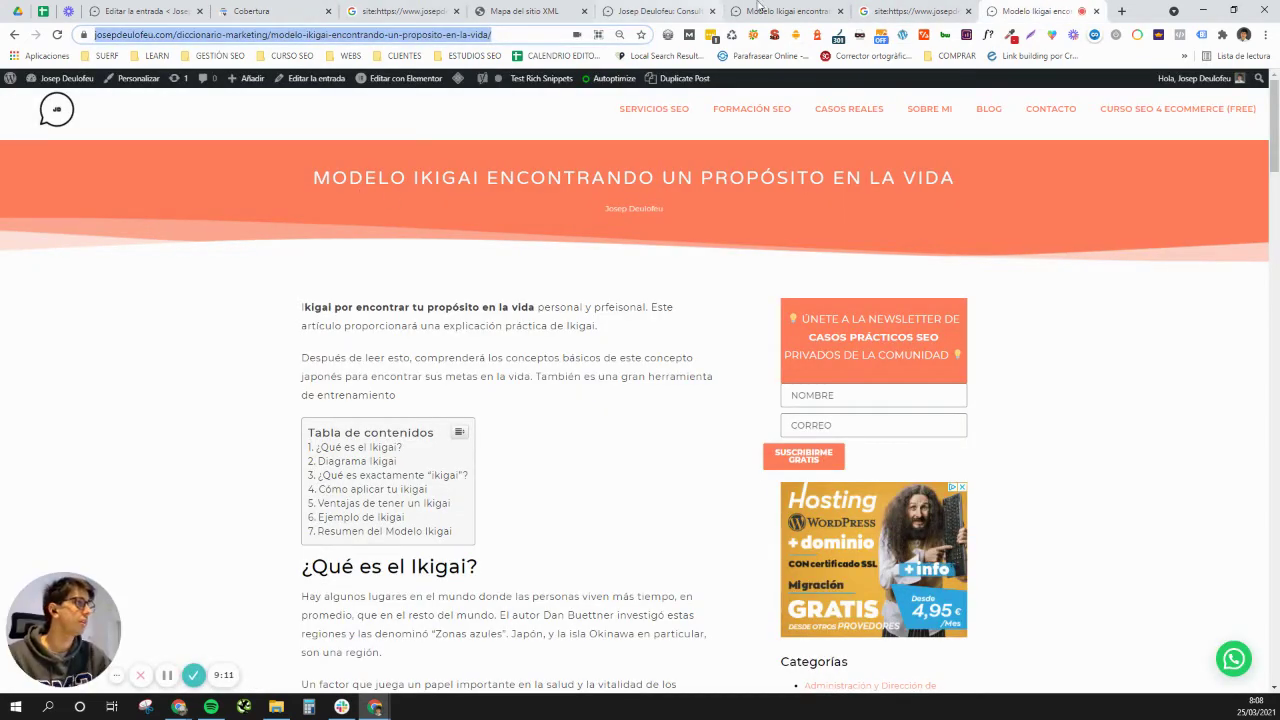
{"action": "left_click", "coordinate": [877, 10]}
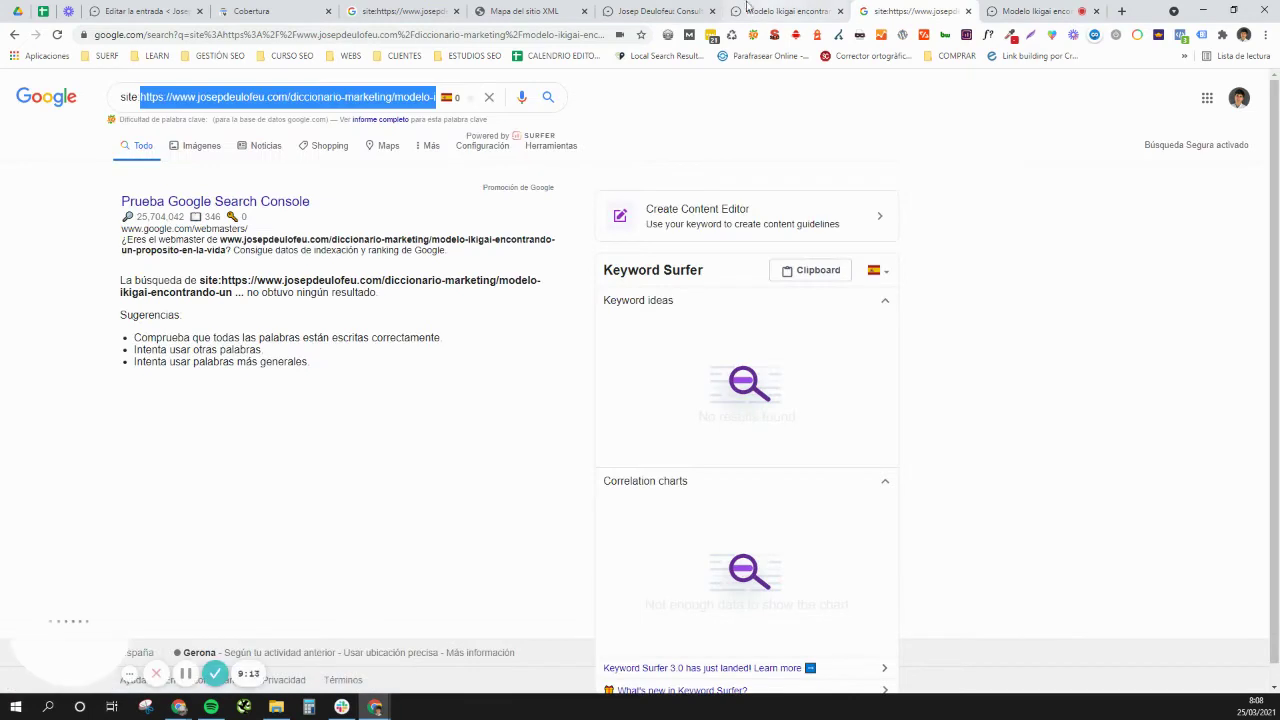
{"action": "left_click", "coordinate": [500, 10]}
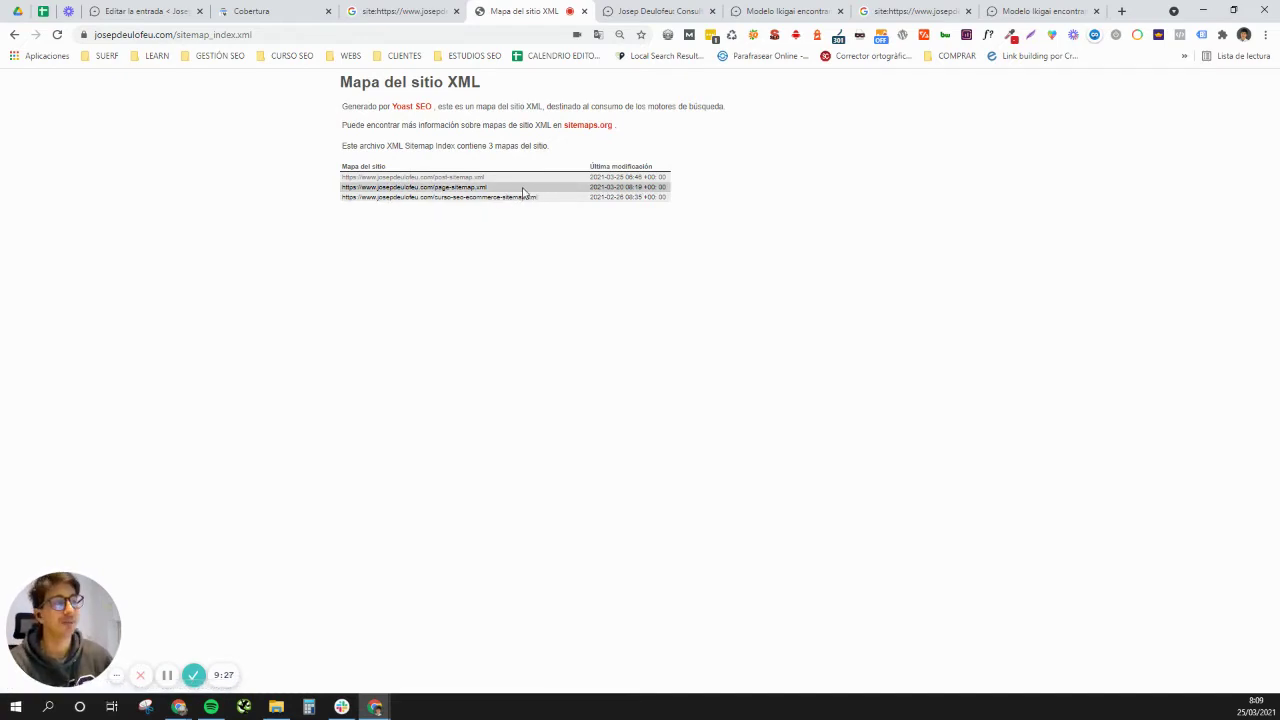
{"action": "left_click", "coordinate": [453, 178]}
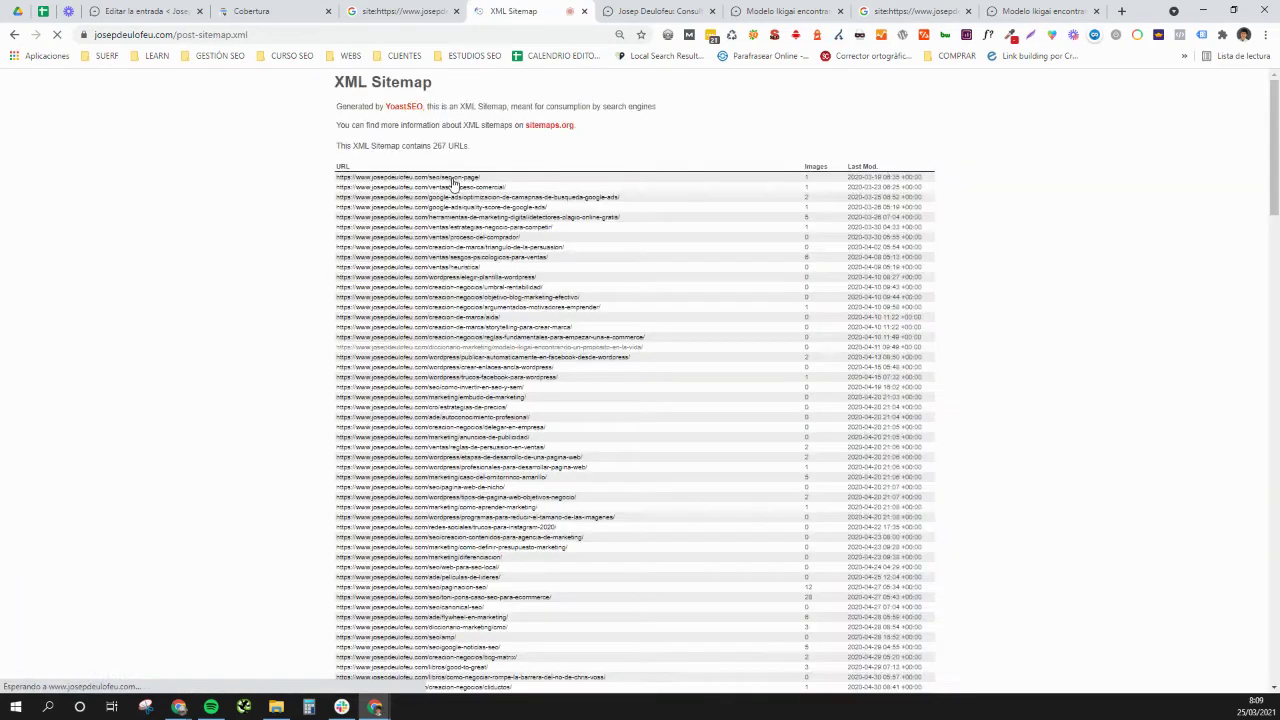
{"action": "key", "text": "ctrl+f"}
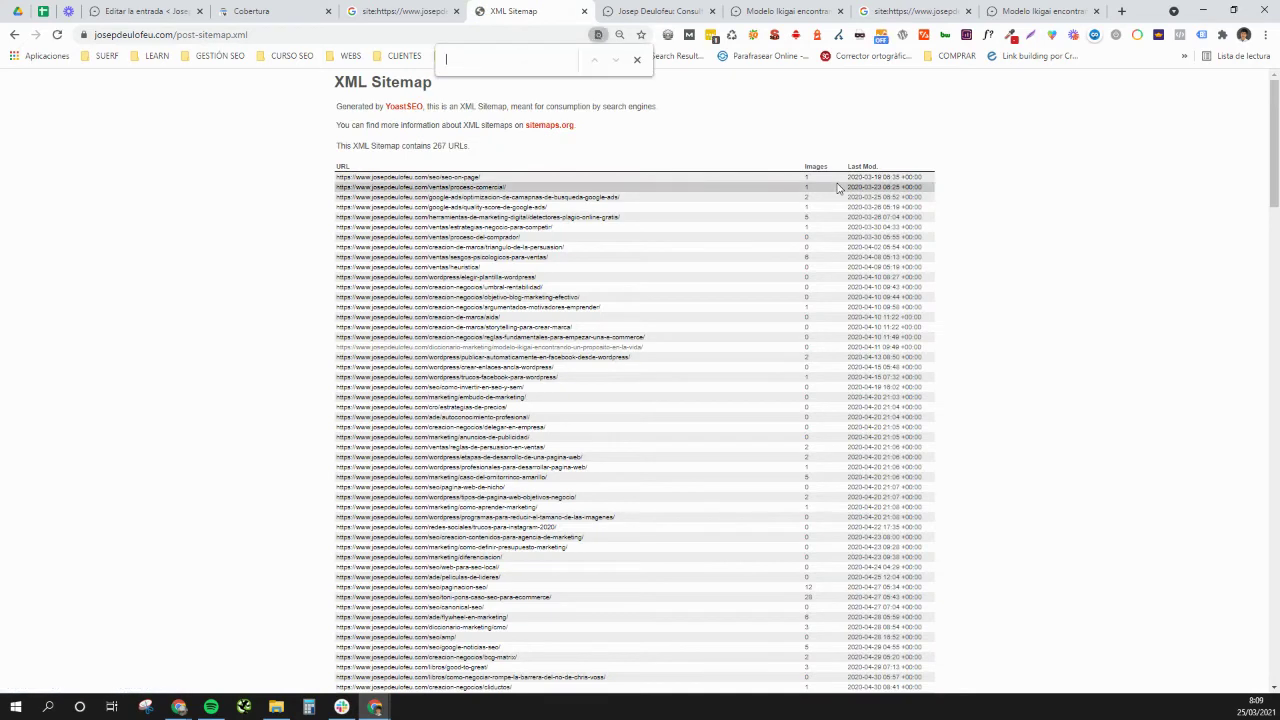
{"action": "key", "text": "ctrl+v"}
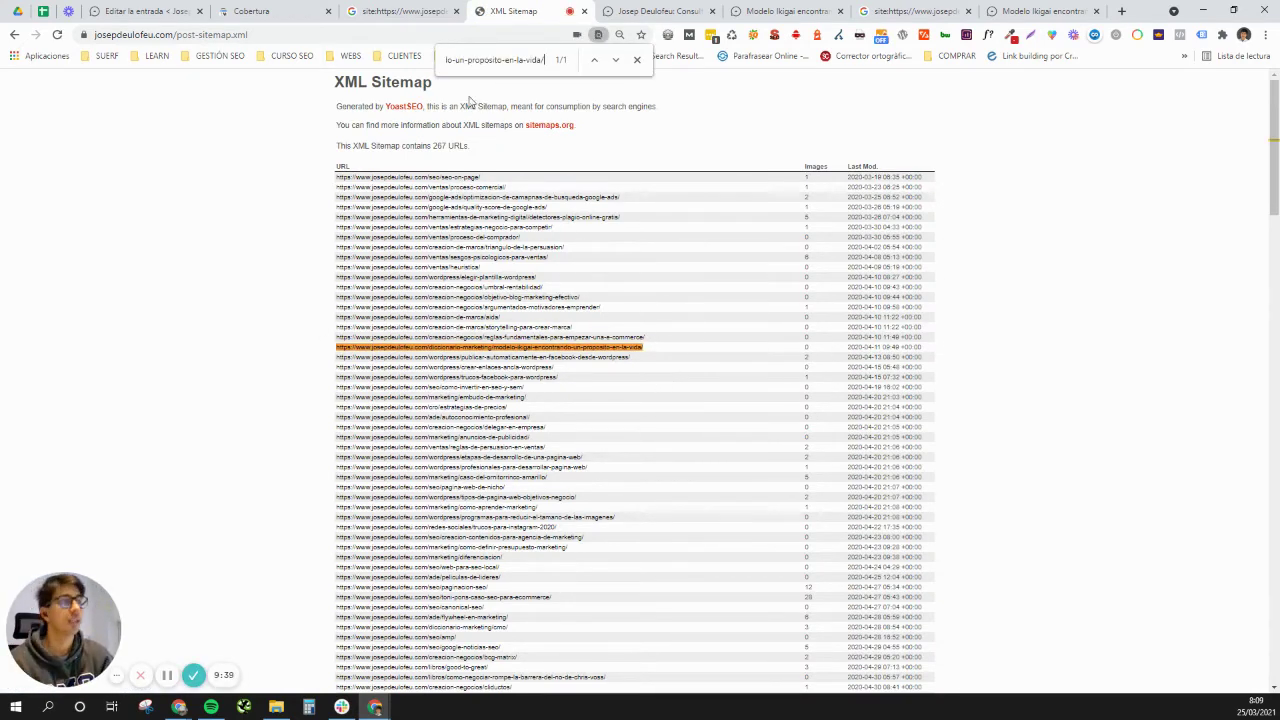
Step: Replace the sitemap search text with "ikigai" to look for any other URLs of the article
{"action": "triple_click", "coordinate": [538, 60]}
{"action": "left_click", "coordinate": [525, 62]}
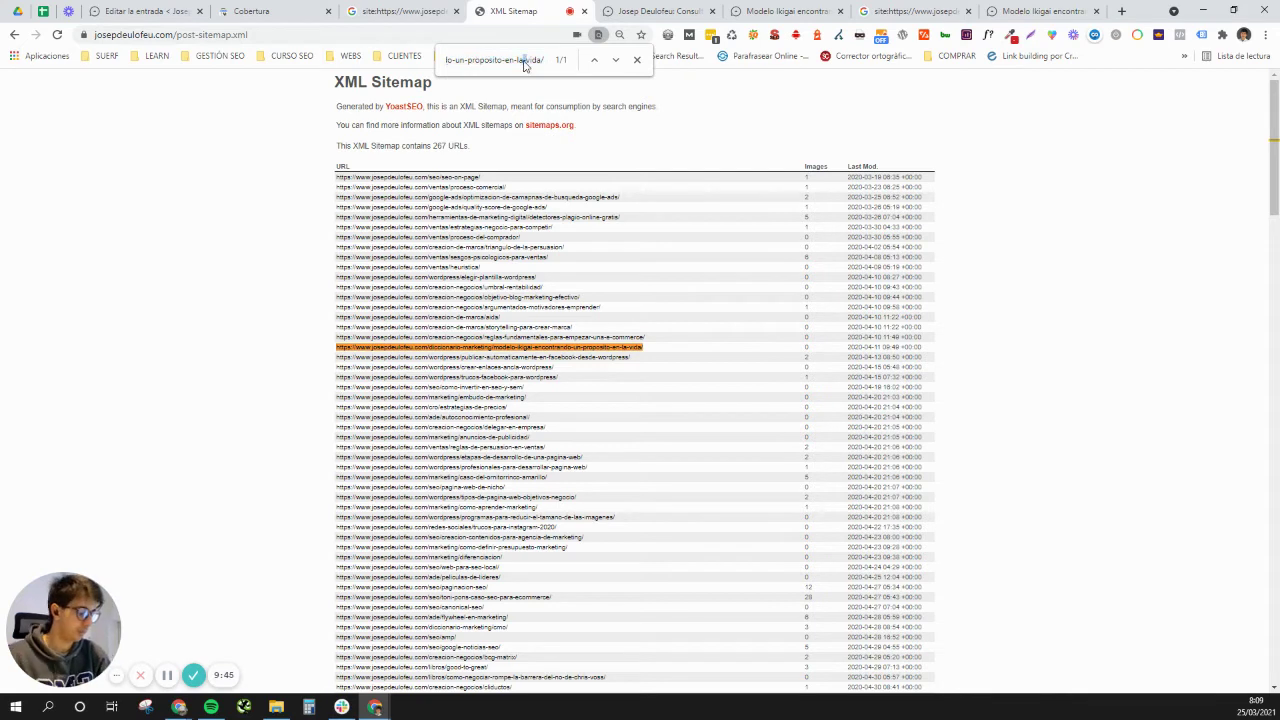
{"action": "key", "text": "ctrl+v"}
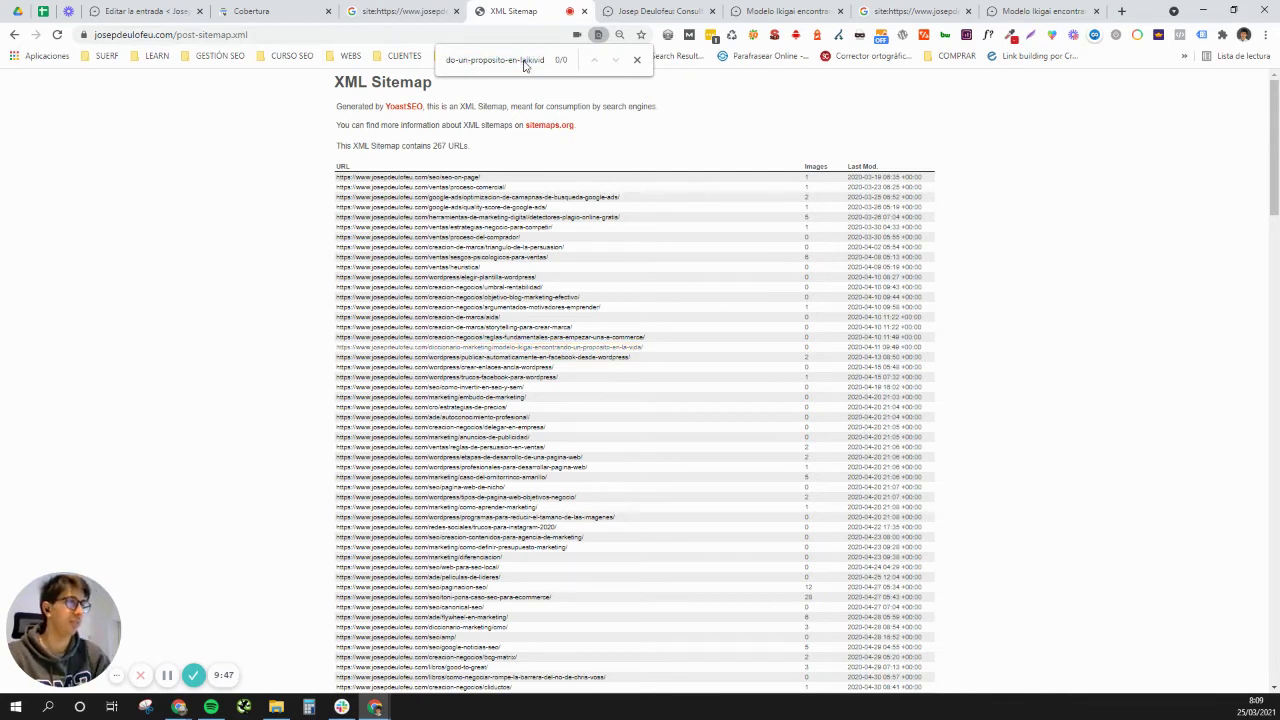
{"action": "triple_click", "coordinate": [523, 62]}
{"action": "key", "text": "BackSpace"}
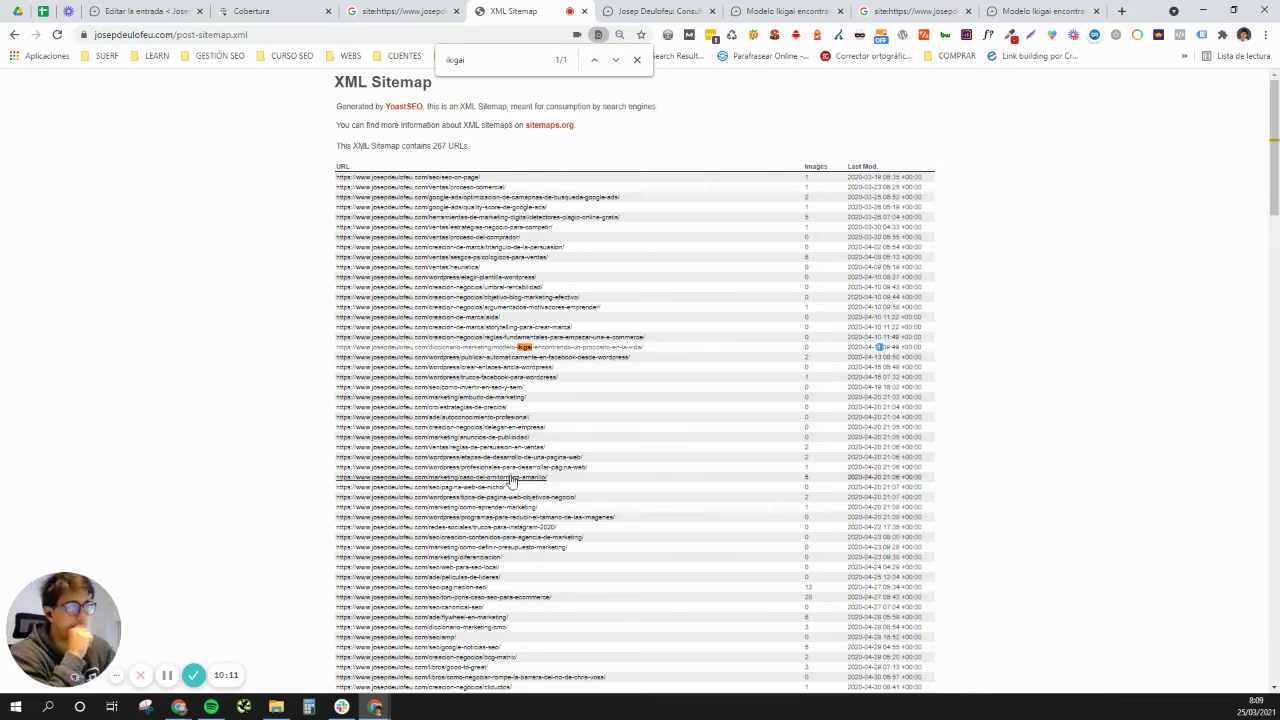
Step: Include valid pages in the Coverage report again and examine the example URLs under "Indexada, no enviada en sitemap"
{"action": "left_click", "coordinate": [290, 11]}
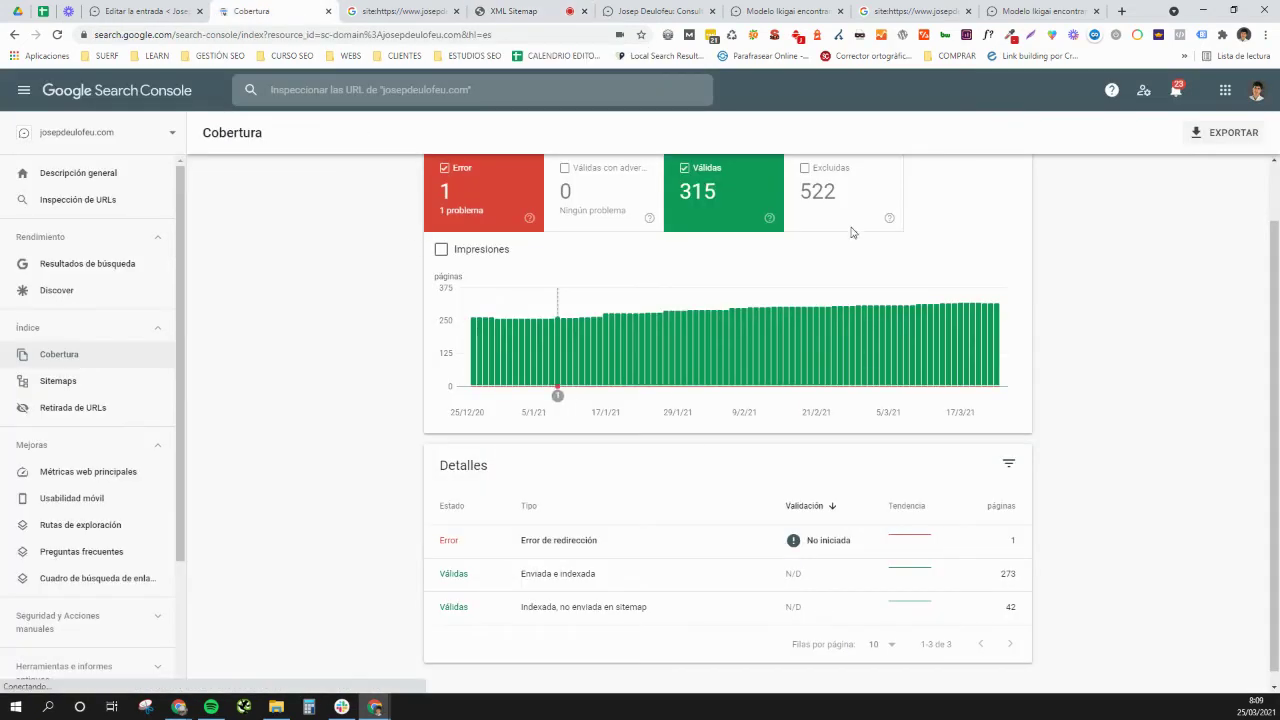
{"action": "left_click", "coordinate": [757, 209]}
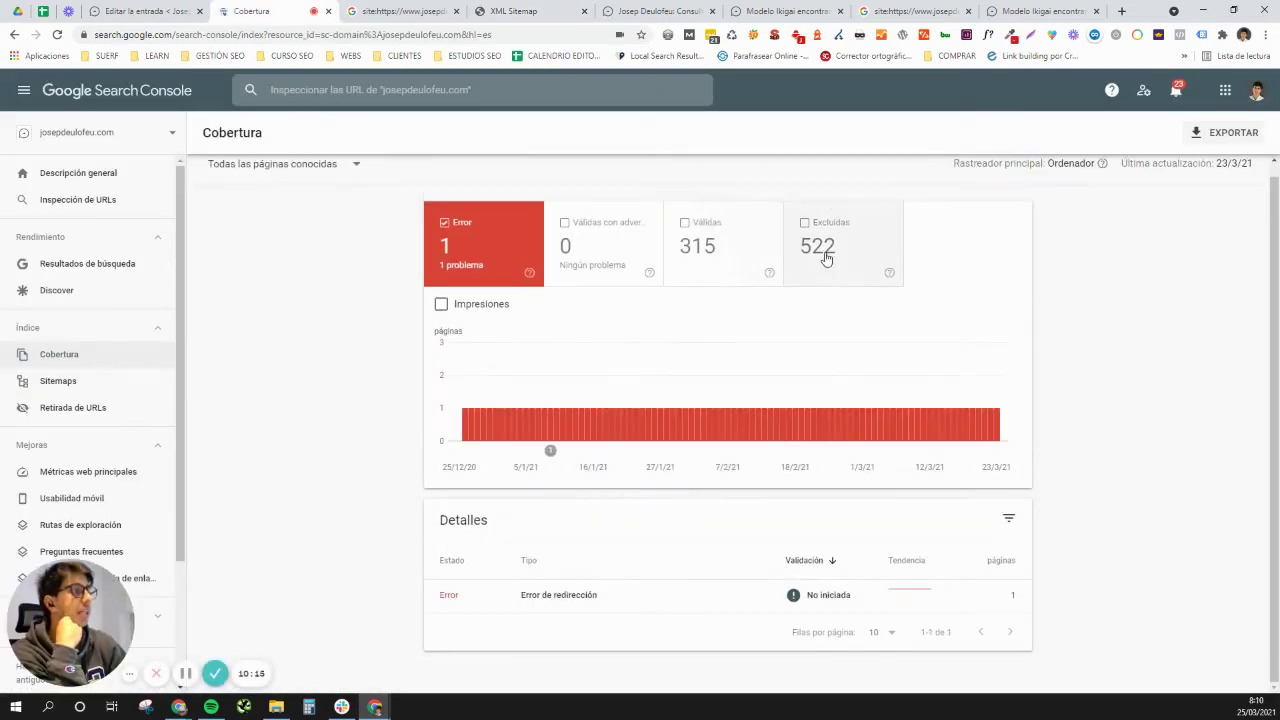
{"action": "left_click", "coordinate": [757, 268]}
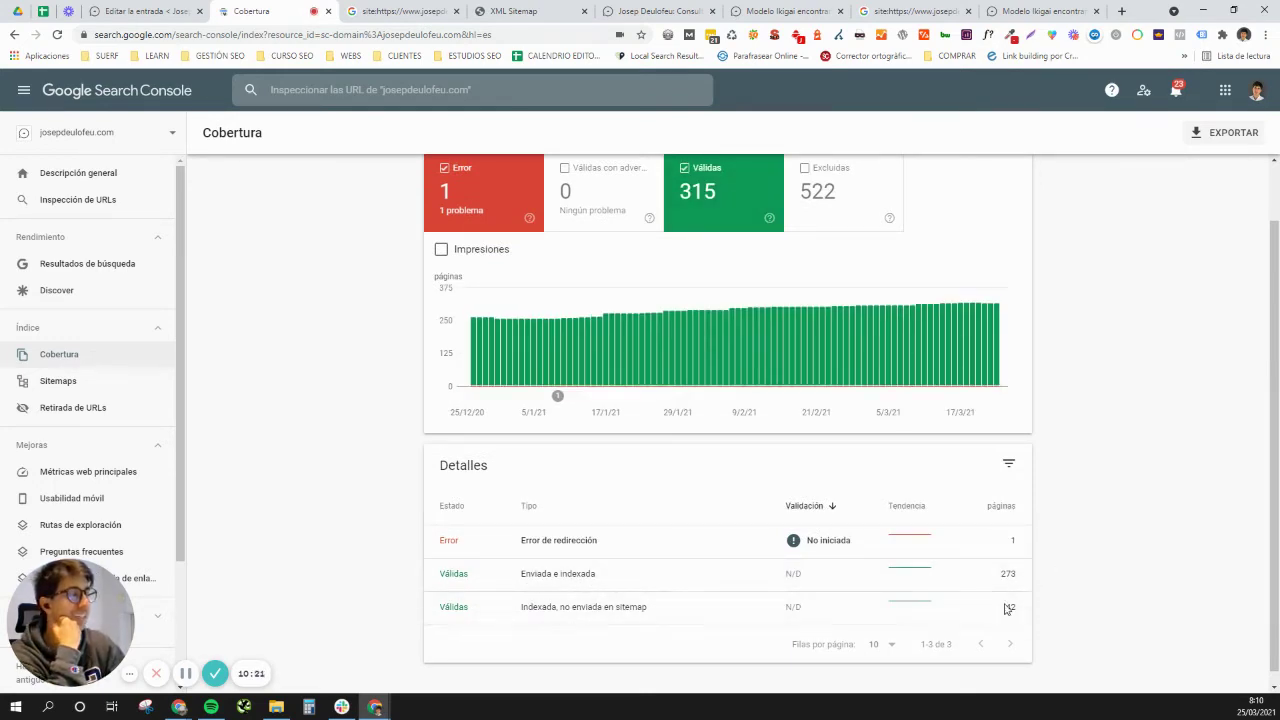
{"action": "left_click", "coordinate": [731, 617]}
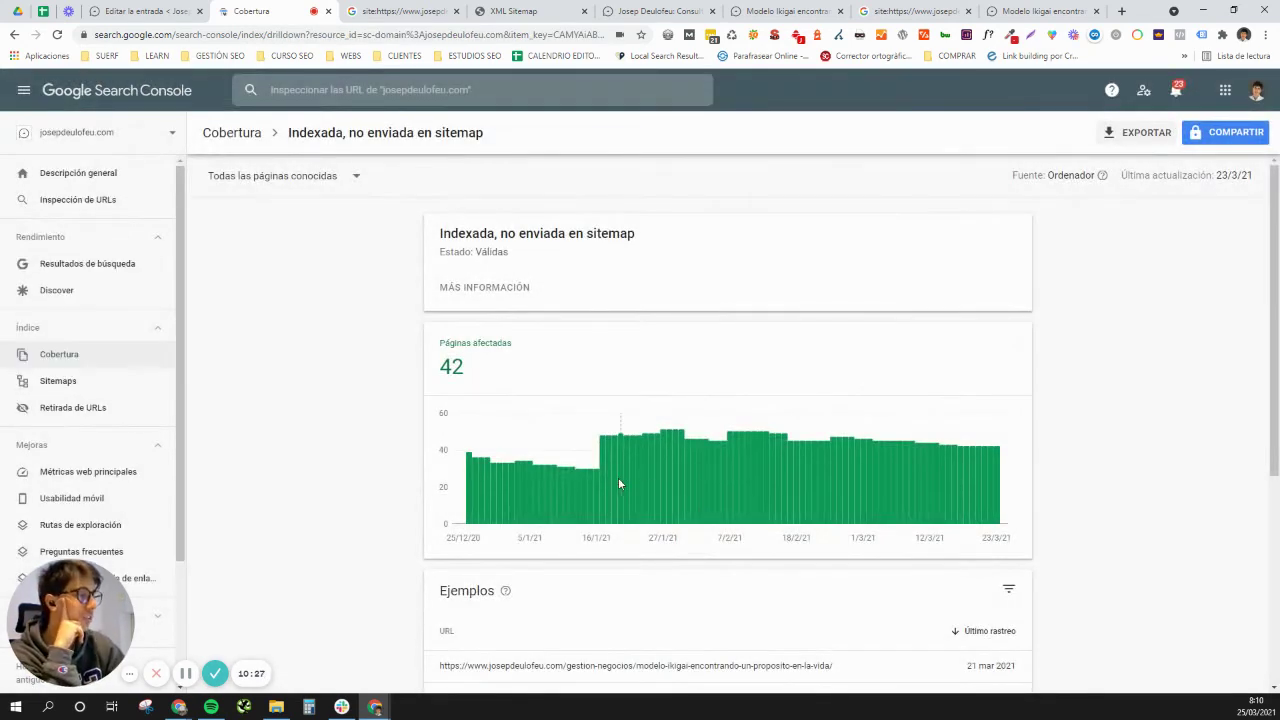
{"action": "scroll", "coordinate": [613, 493], "scroll_direction": "down", "scroll_amount": 2}
{"action": "scroll", "coordinate": [606, 493], "scroll_direction": "down", "scroll_amount": 3}
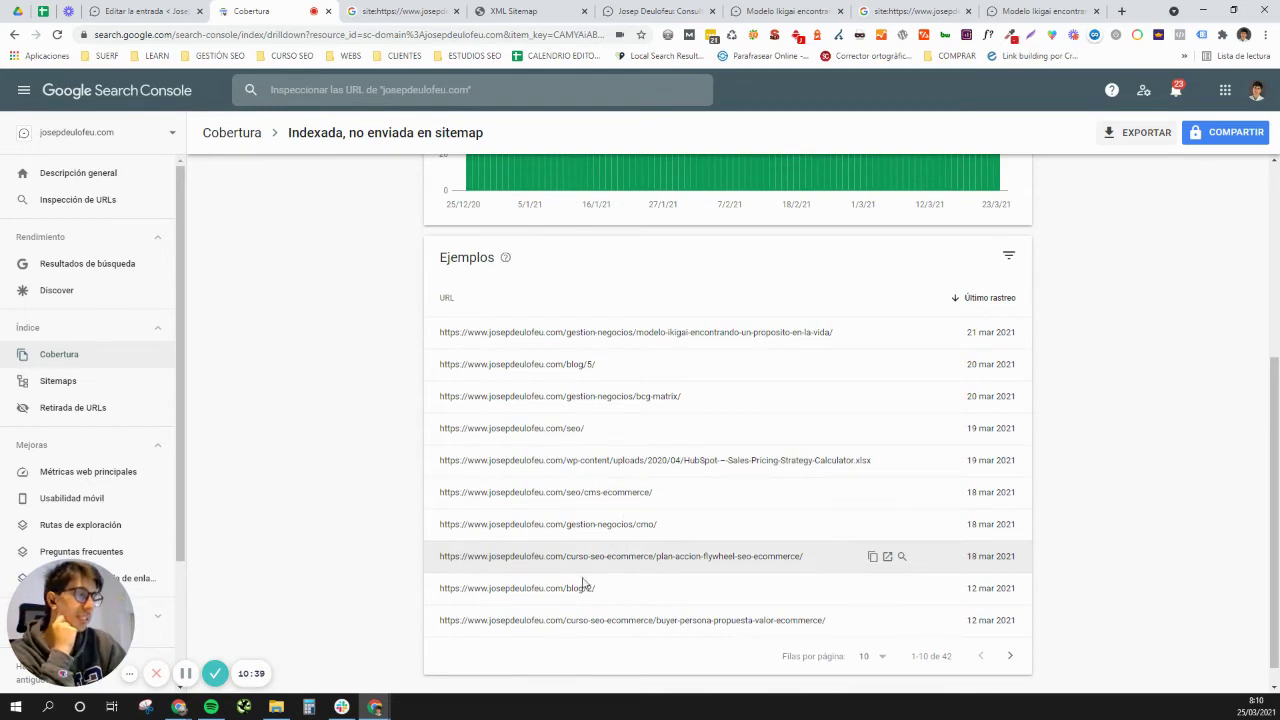
Step: Show 25 rows per page in the examples list and review the URLs indexed without being in the sitemap
{"action": "left_click", "coordinate": [877, 659]}
{"action": "left_click", "coordinate": [866, 591]}
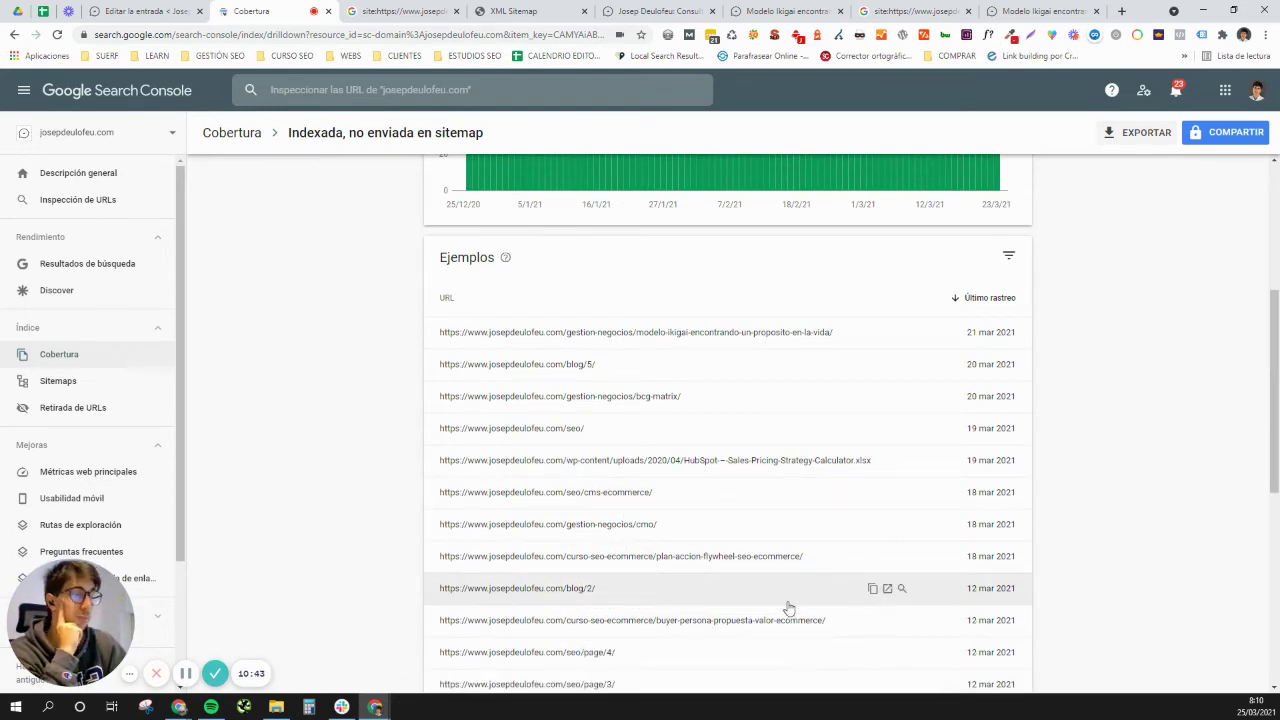
{"action": "scroll", "coordinate": [789, 620], "scroll_direction": "down", "scroll_amount": 2}
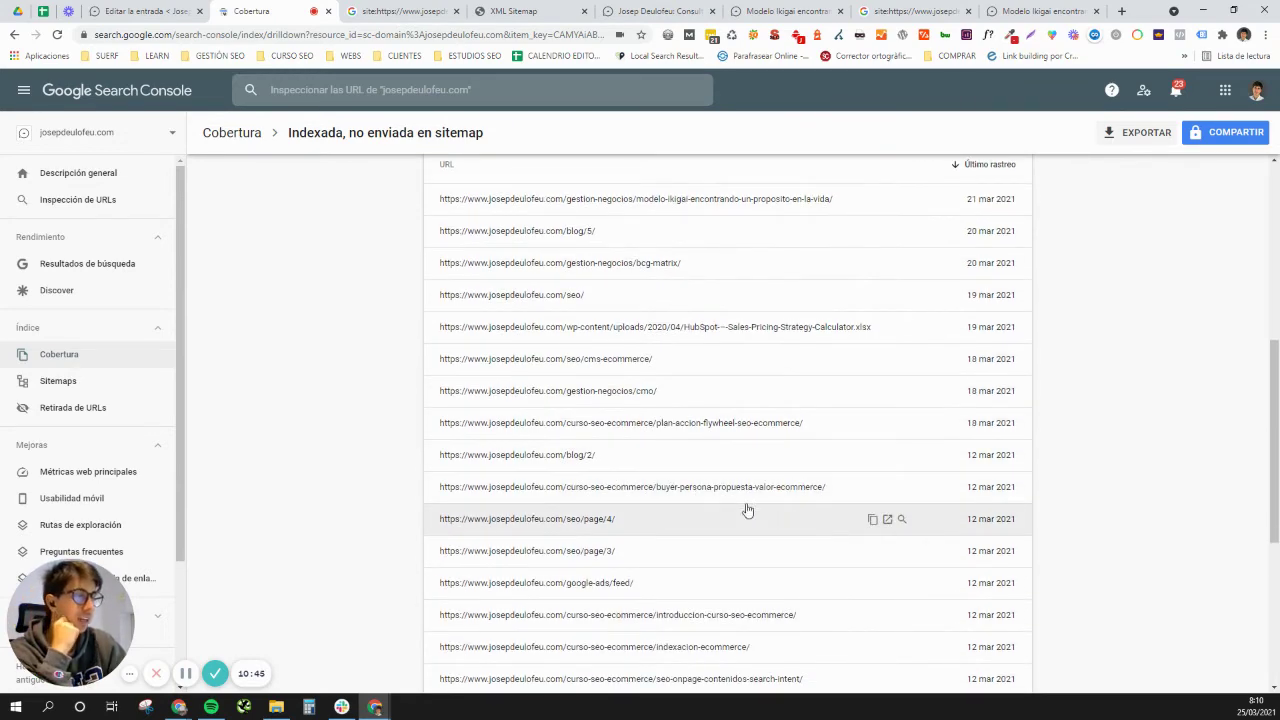
{"action": "scroll", "coordinate": [700, 470], "scroll_direction": "down", "scroll_amount": 1}
{"action": "scroll", "coordinate": [720, 470], "scroll_direction": "down", "scroll_amount": 2}
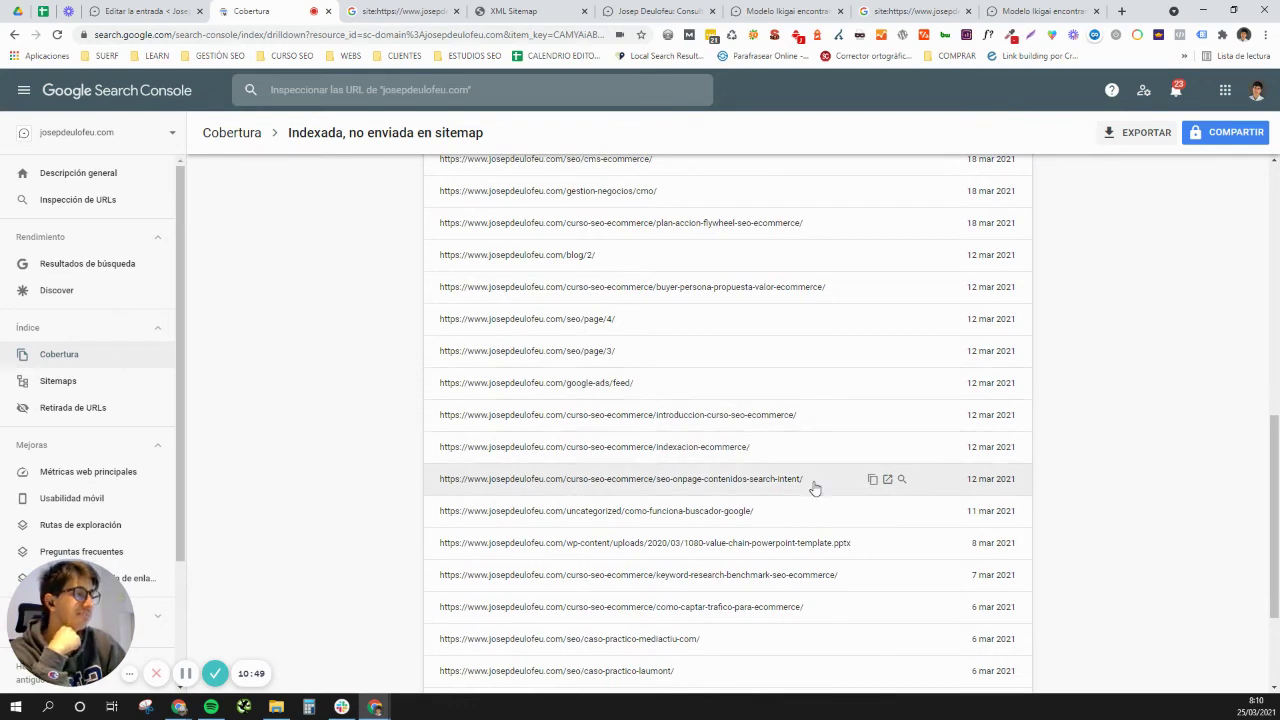
{"action": "scroll", "coordinate": [814, 486], "scroll_direction": "down", "scroll_amount": 2}
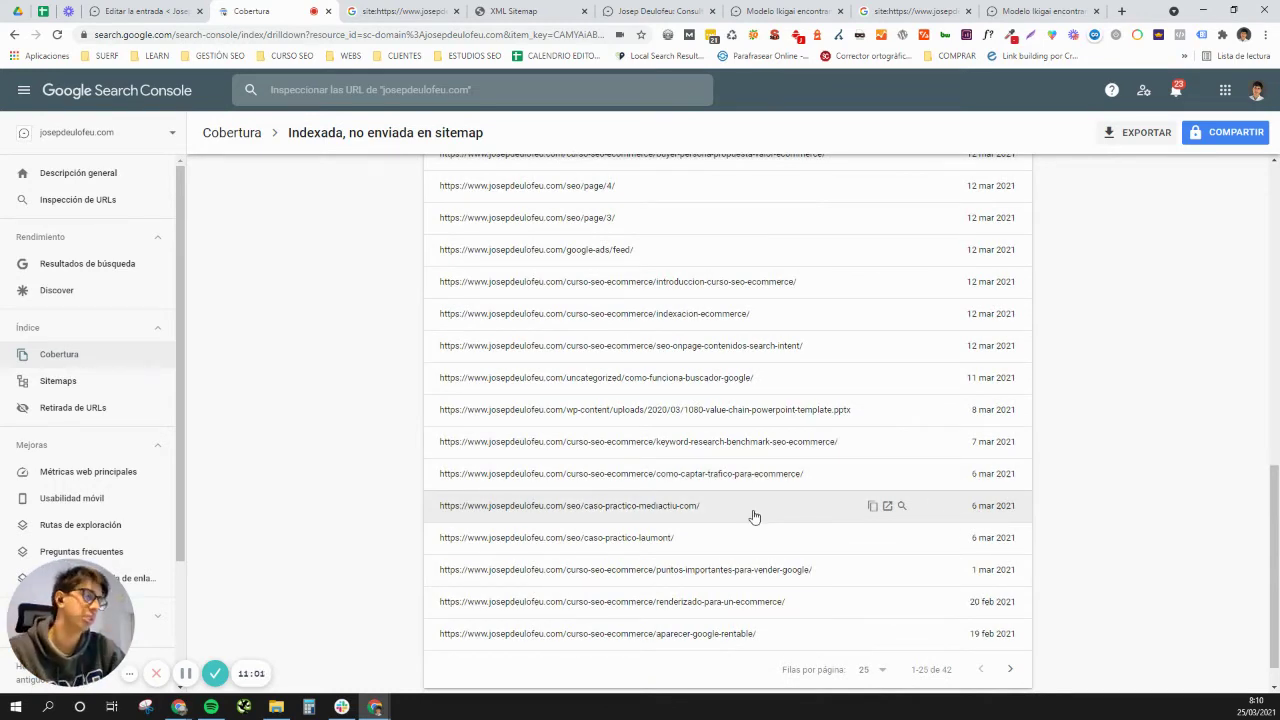
Step: Copy the seo/caso-practico-laumont URL from the examples list and search for it in the post sitemap
{"action": "left_click_drag", "start_coordinate": [751, 517], "coordinate": [656, 513]}
{"action": "left_click", "coordinate": [706, 510]}
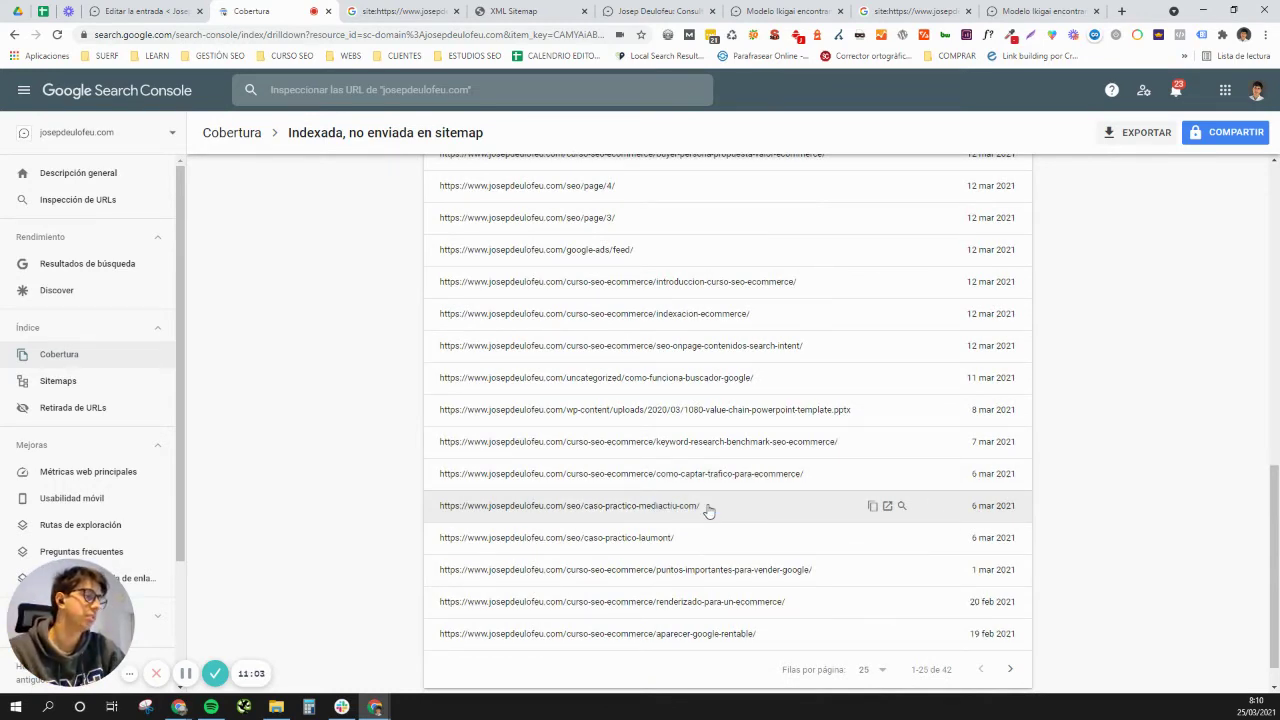
{"action": "left_click_drag", "start_coordinate": [612, 541], "coordinate": [300, 543]}
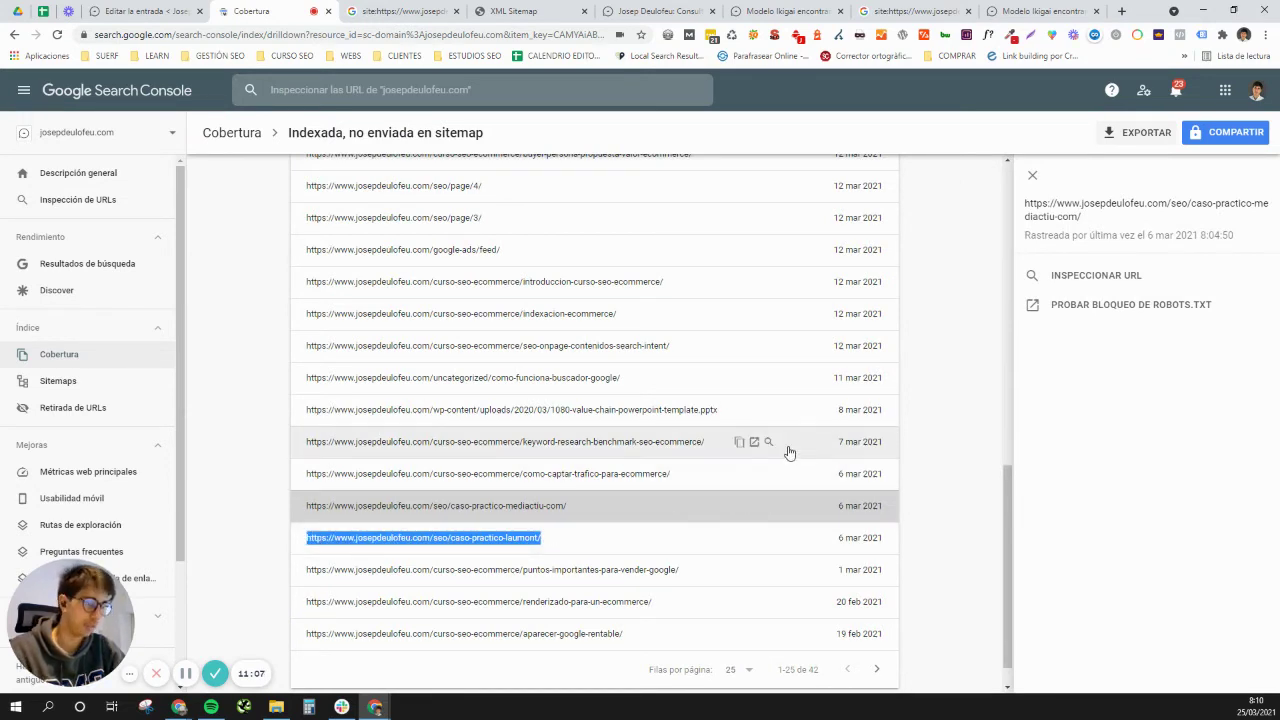
{"action": "left_click", "coordinate": [1029, 182]}
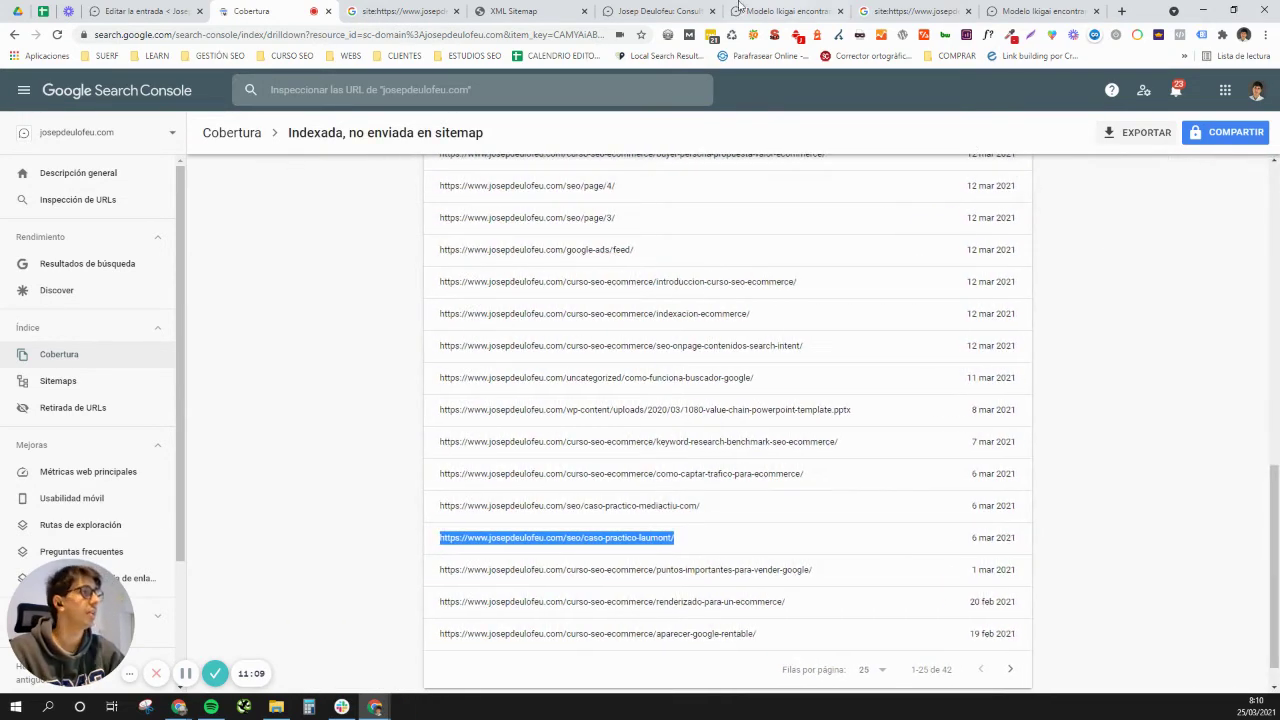
{"action": "left_click", "coordinate": [509, 9]}
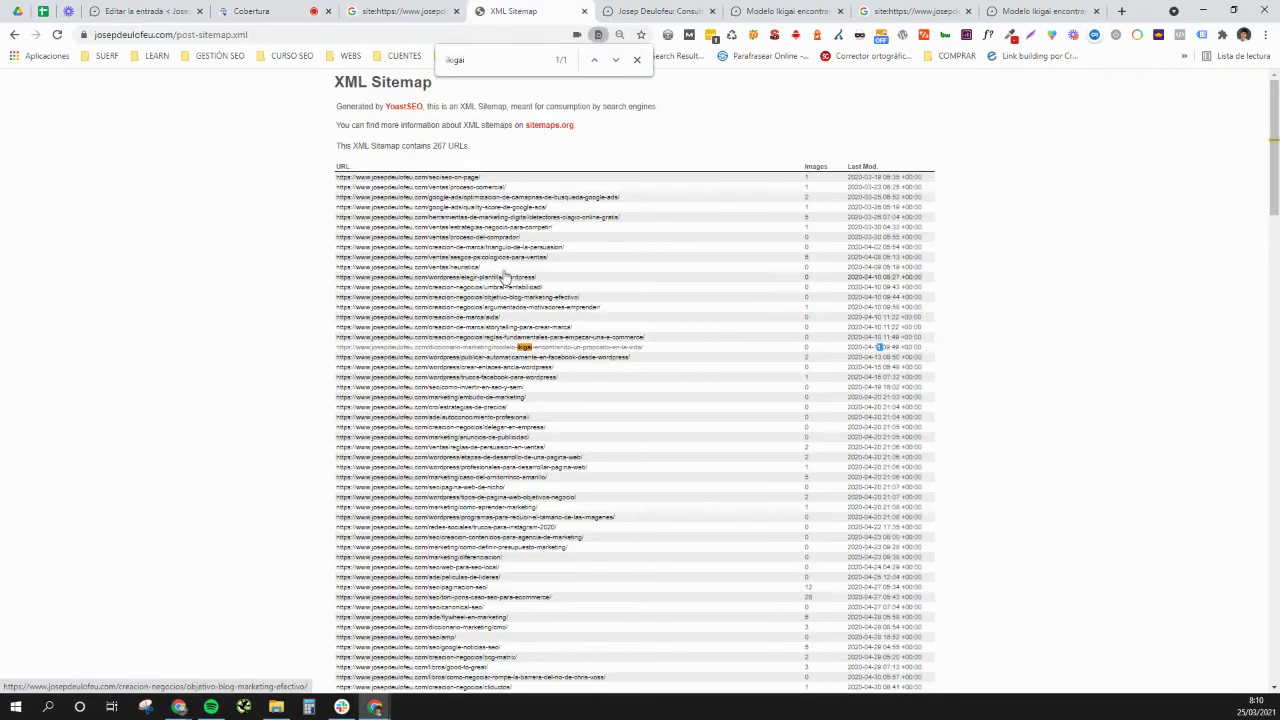
{"action": "type", "text": "seo/caso-practico-laumont/"}
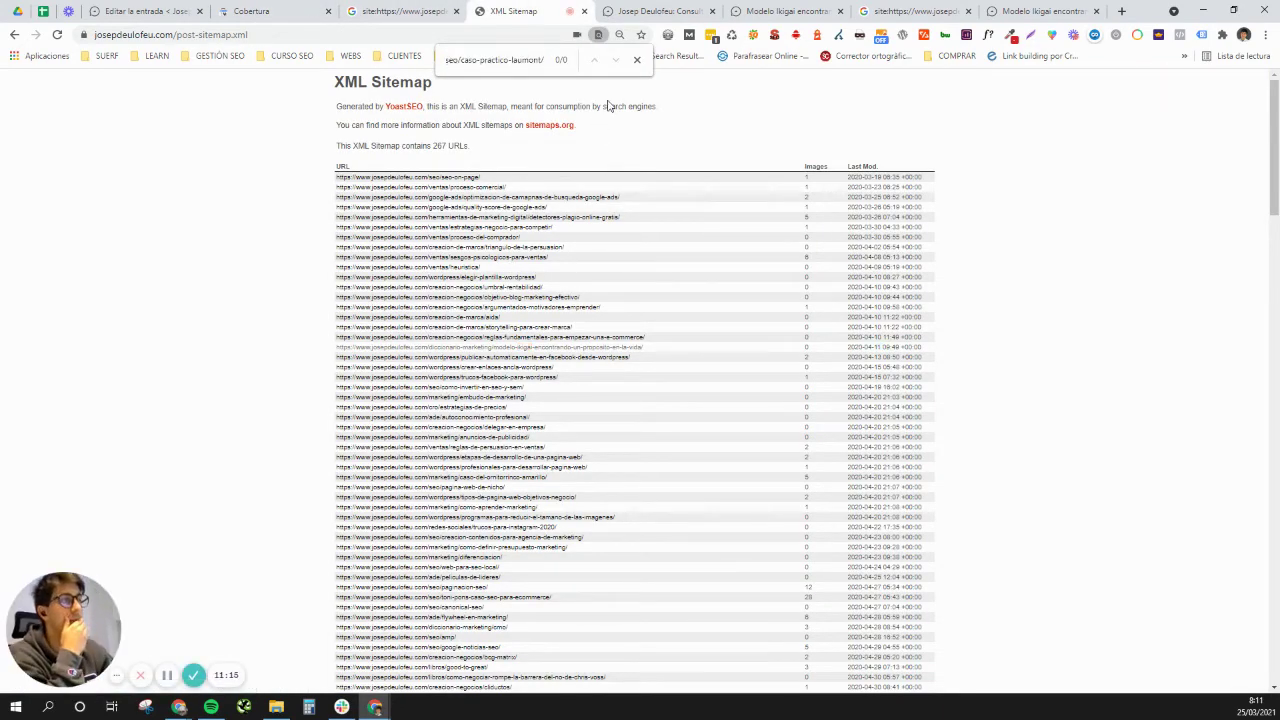
Step: Search the sitemap for the URL shortened to its seo/caso-prac part, and clear the search text
{"action": "key", "text": "ctrl+a"}
{"action": "type", "text": "https://www.josepdeulofeu.c"}
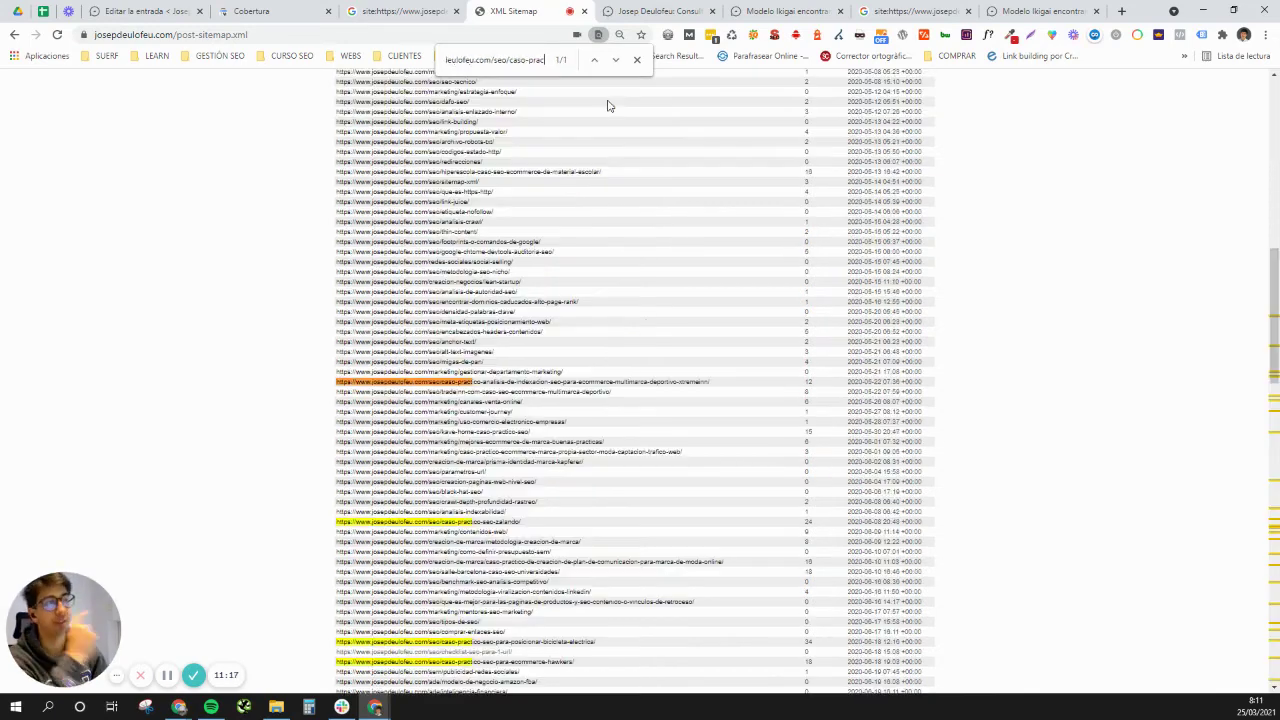
{"action": "key", "text": "BackSpace"}
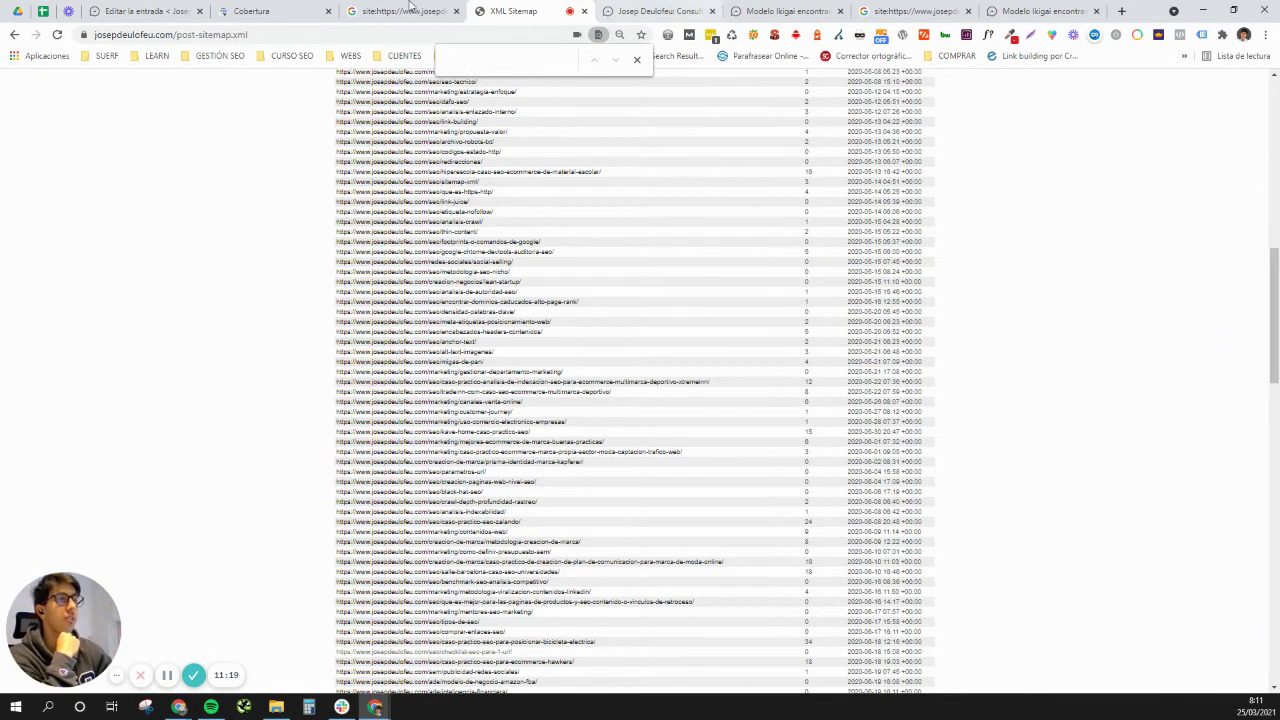
Step: Return to the Search Console Coverage overview, include excluded pages in the report and display the list of exclusion types
{"action": "left_click", "coordinate": [242, 9]}
{"action": "scroll", "coordinate": [711, 263], "scroll_direction": "up", "scroll_amount": 15}
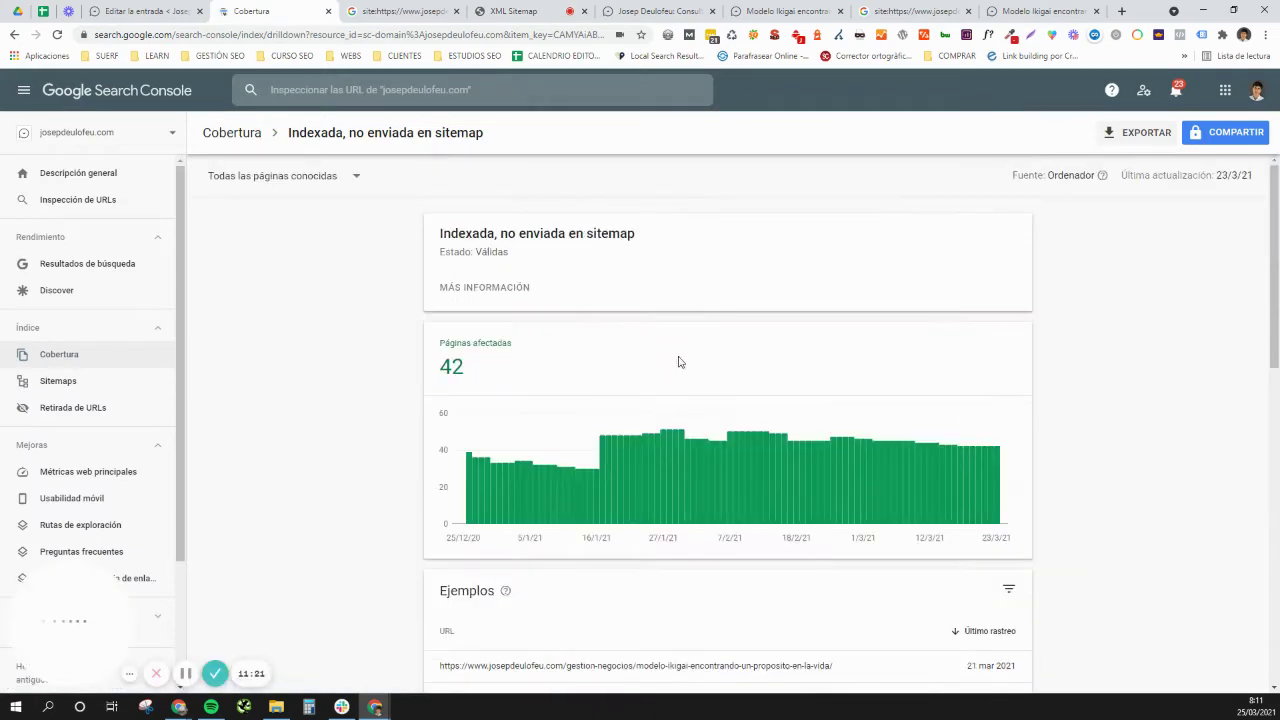
{"action": "left_click", "coordinate": [107, 364]}
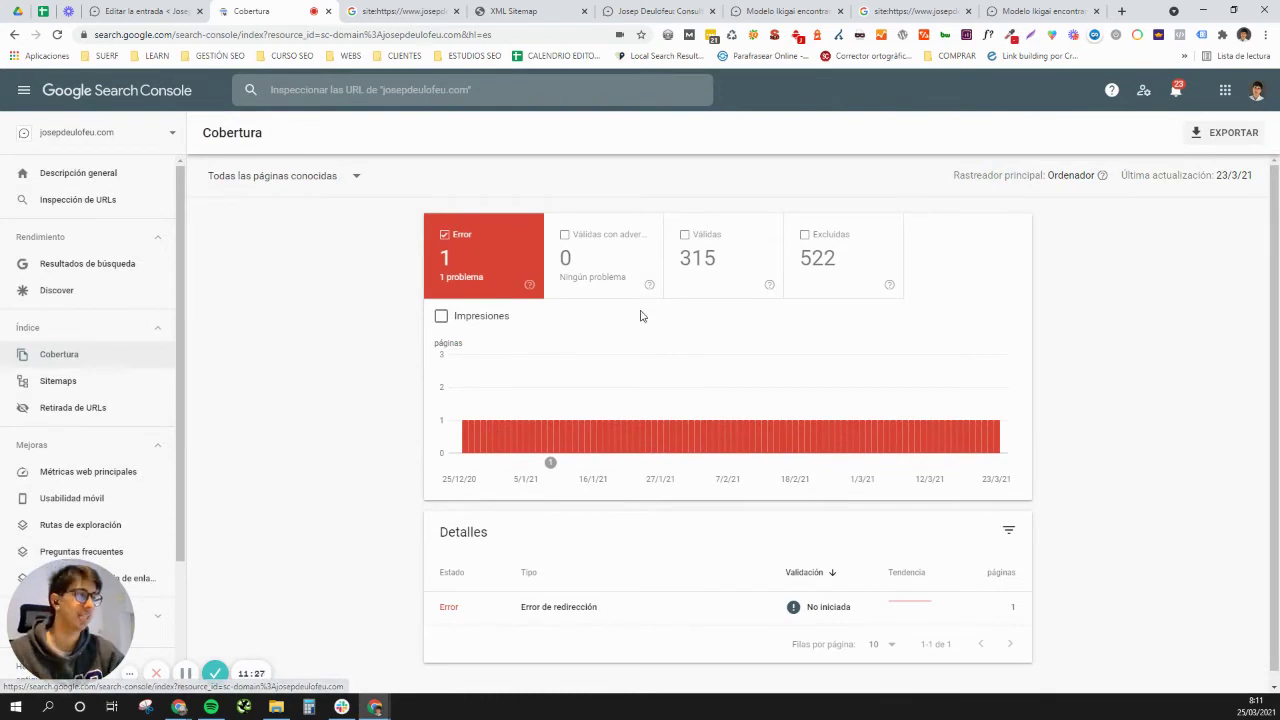
{"action": "left_click", "coordinate": [828, 263]}
{"action": "scroll", "coordinate": [666, 509], "scroll_direction": "down", "scroll_amount": 3}
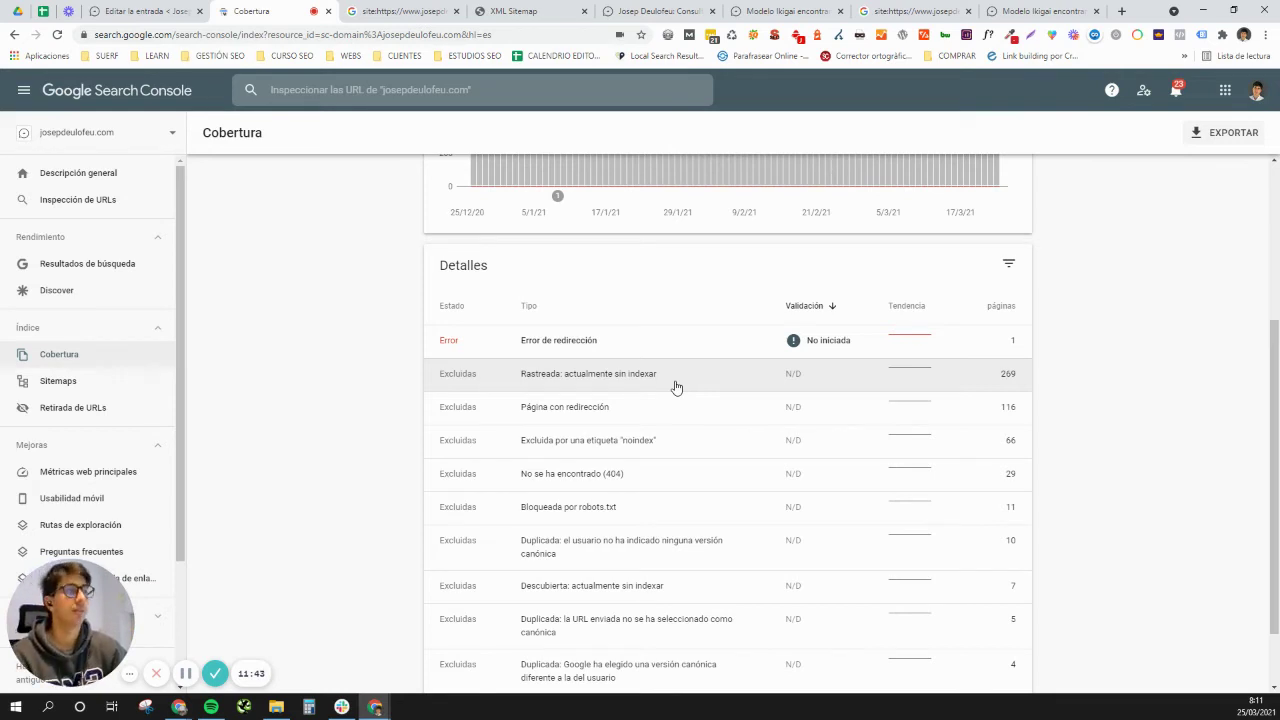
Step: Examine the example URLs under "Rastreada: actualmente sin indexar" and return to the Coverage overview
{"action": "left_click", "coordinate": [676, 387]}
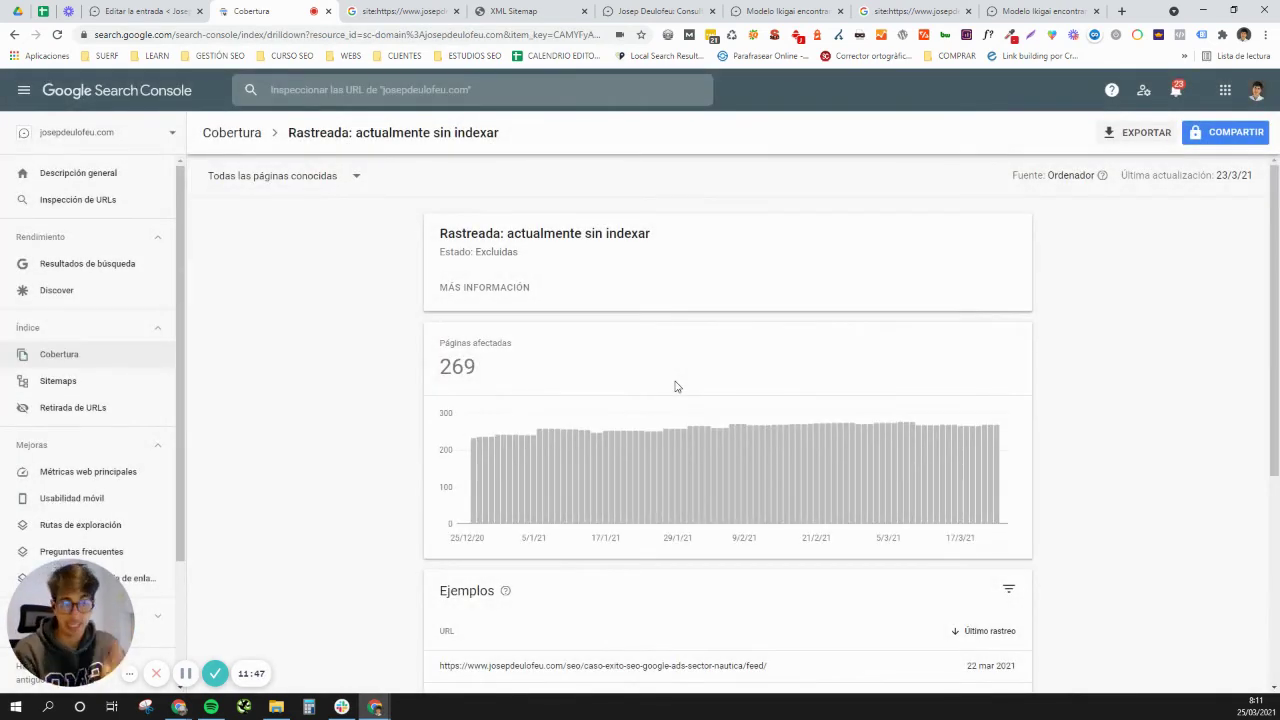
{"action": "scroll", "coordinate": [852, 360], "scroll_direction": "down", "scroll_amount": 3}
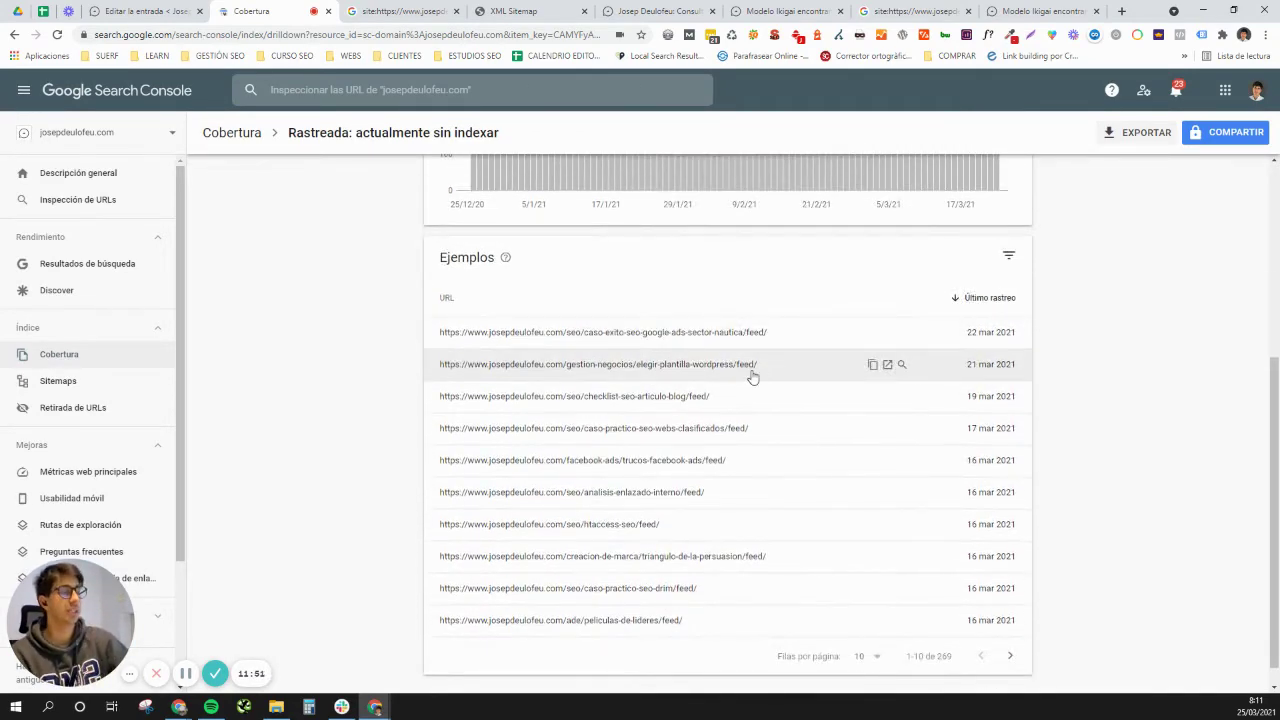
{"action": "scroll", "coordinate": [745, 415], "scroll_direction": "down", "scroll_amount": 1}
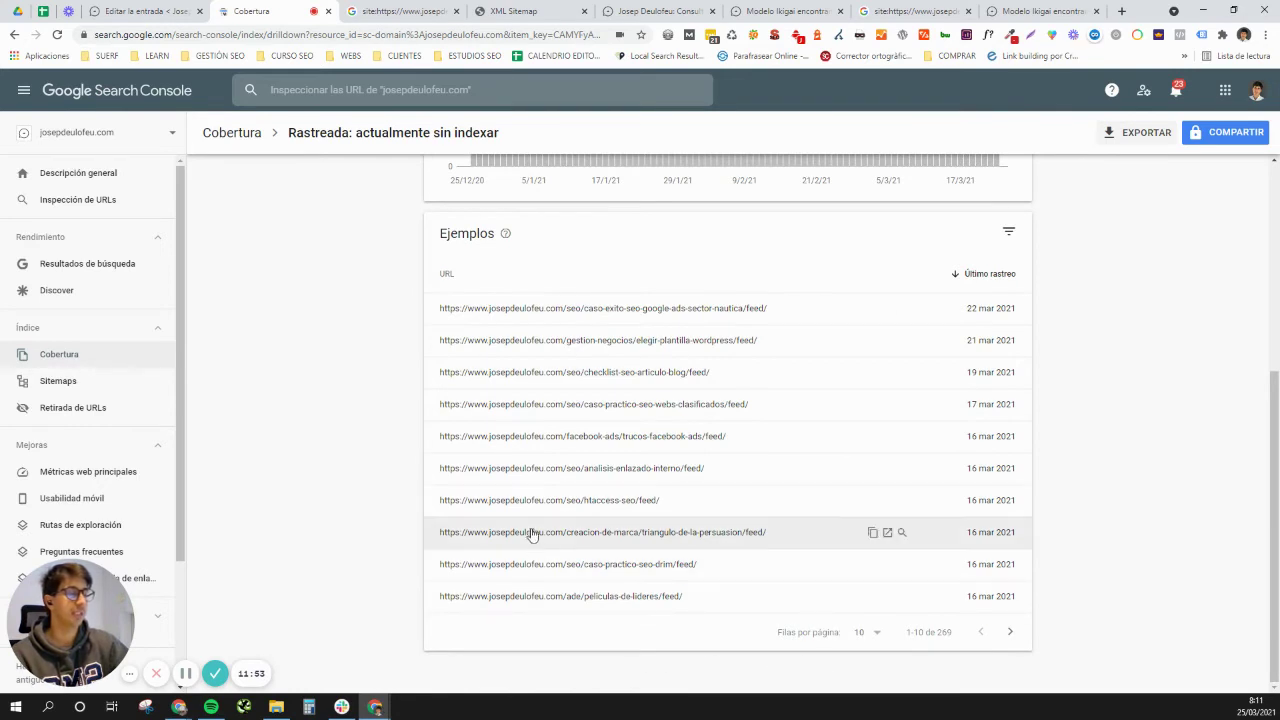
{"action": "scroll", "coordinate": [800, 575], "scroll_direction": "up", "scroll_amount": 4}
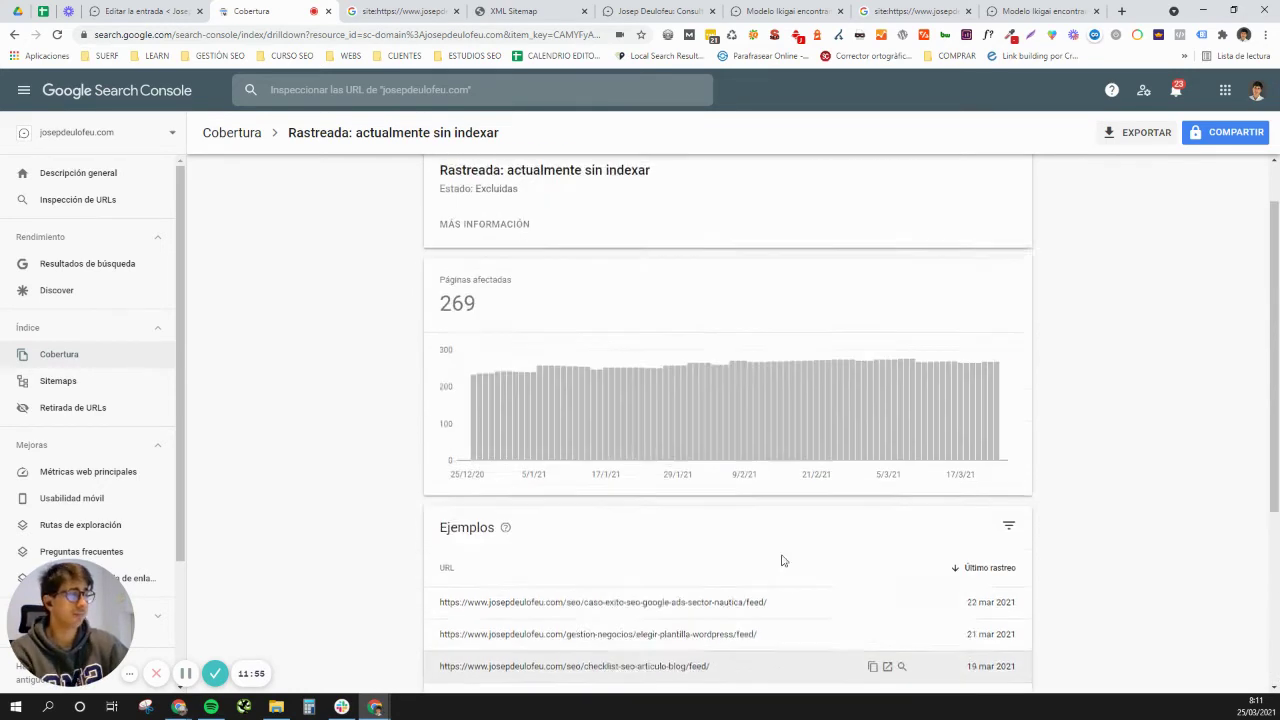
{"action": "left_click", "coordinate": [15, 38]}
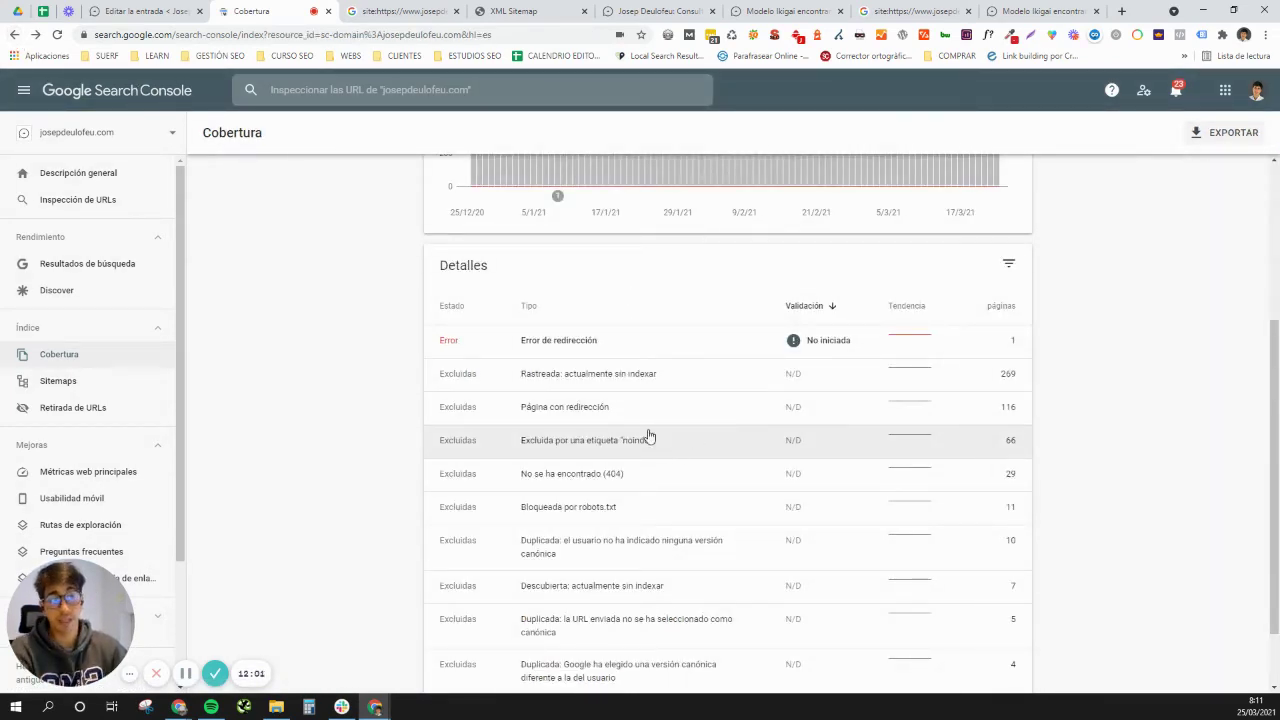
Step: Examine the example URLs under "No se ha encontrado (404)" and compare their last crawl dates with today's date in the system calendar
{"action": "scroll", "coordinate": [600, 395], "scroll_direction": "down", "scroll_amount": 1}
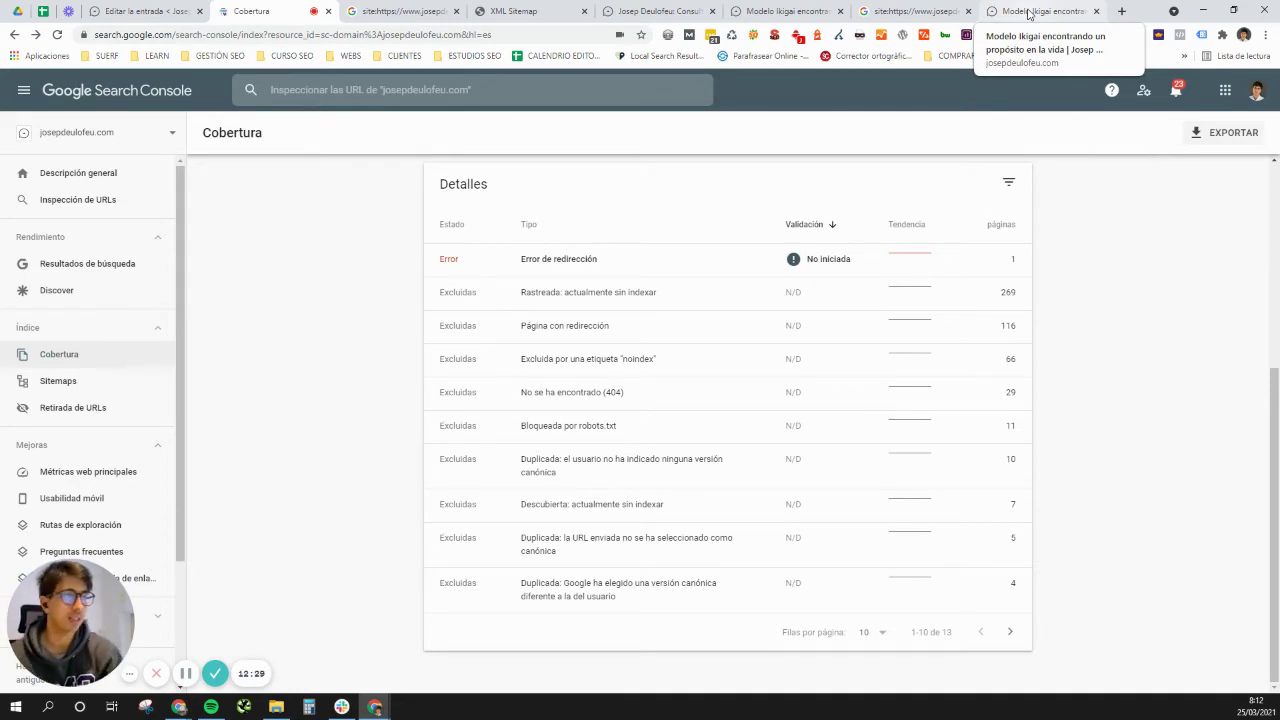
{"action": "left_click", "coordinate": [660, 395]}
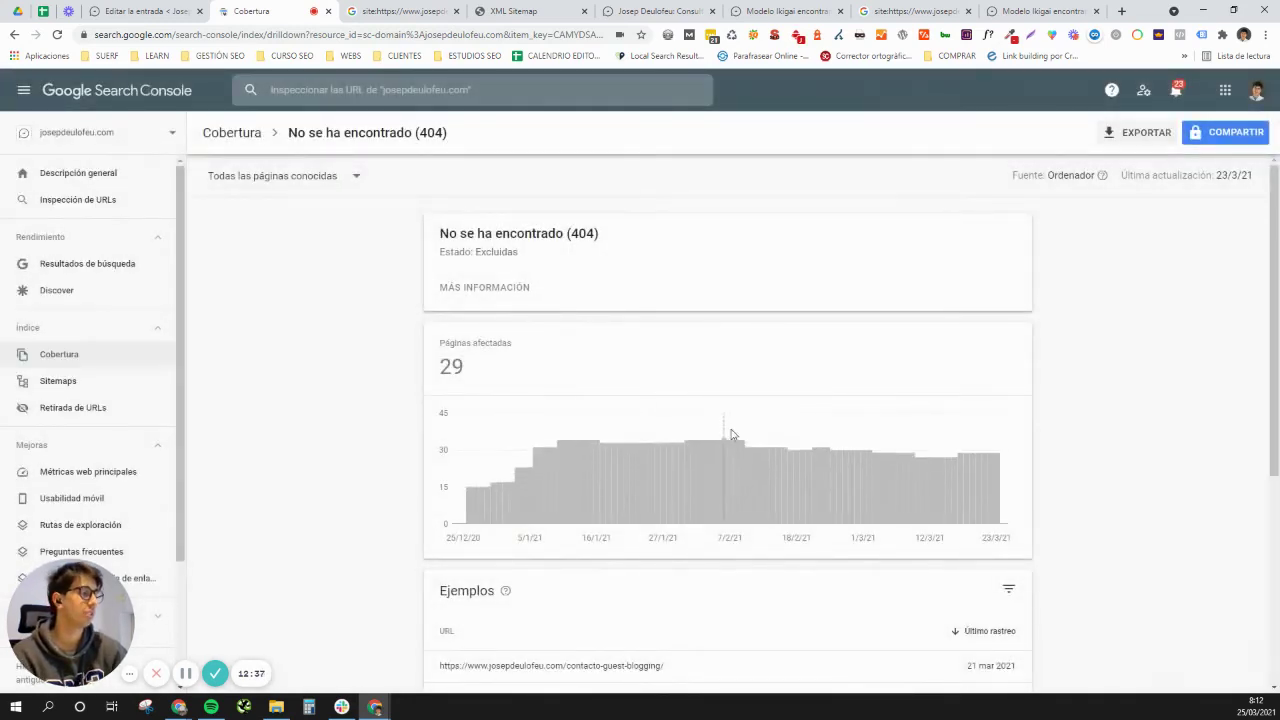
{"action": "scroll", "coordinate": [851, 466], "scroll_direction": "down", "scroll_amount": 3}
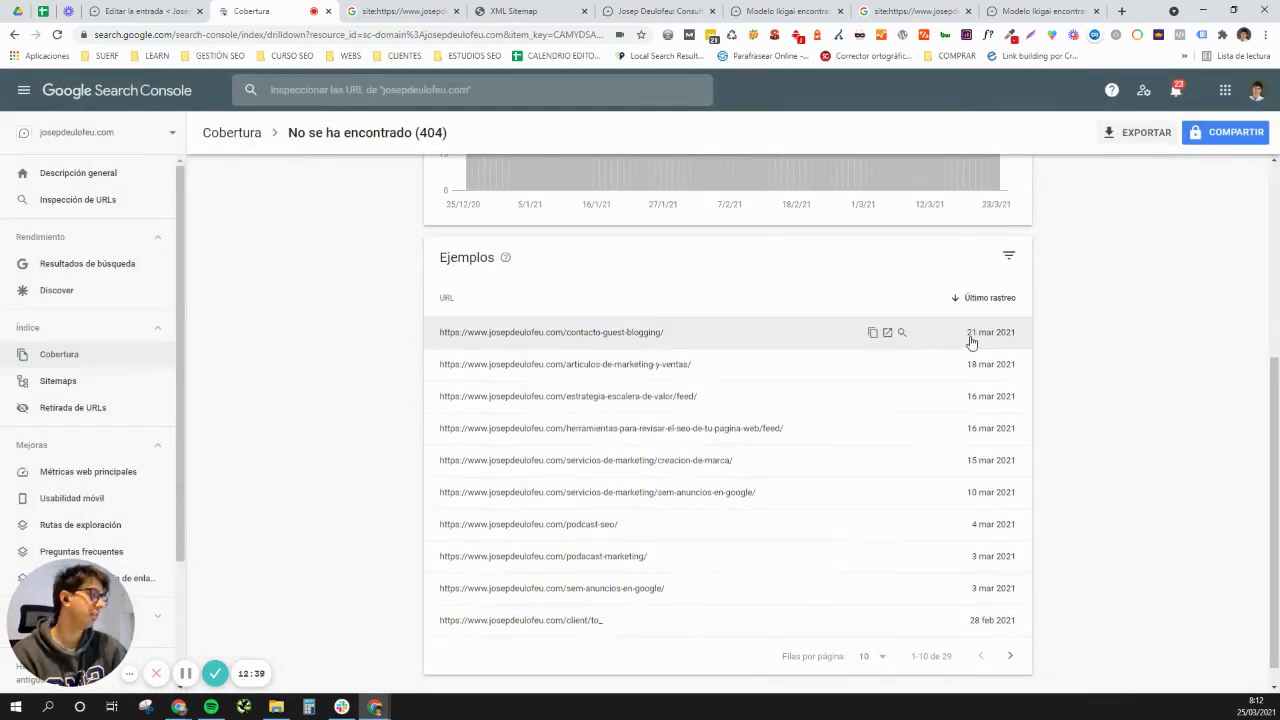
{"action": "left_click", "coordinate": [1266, 710]}
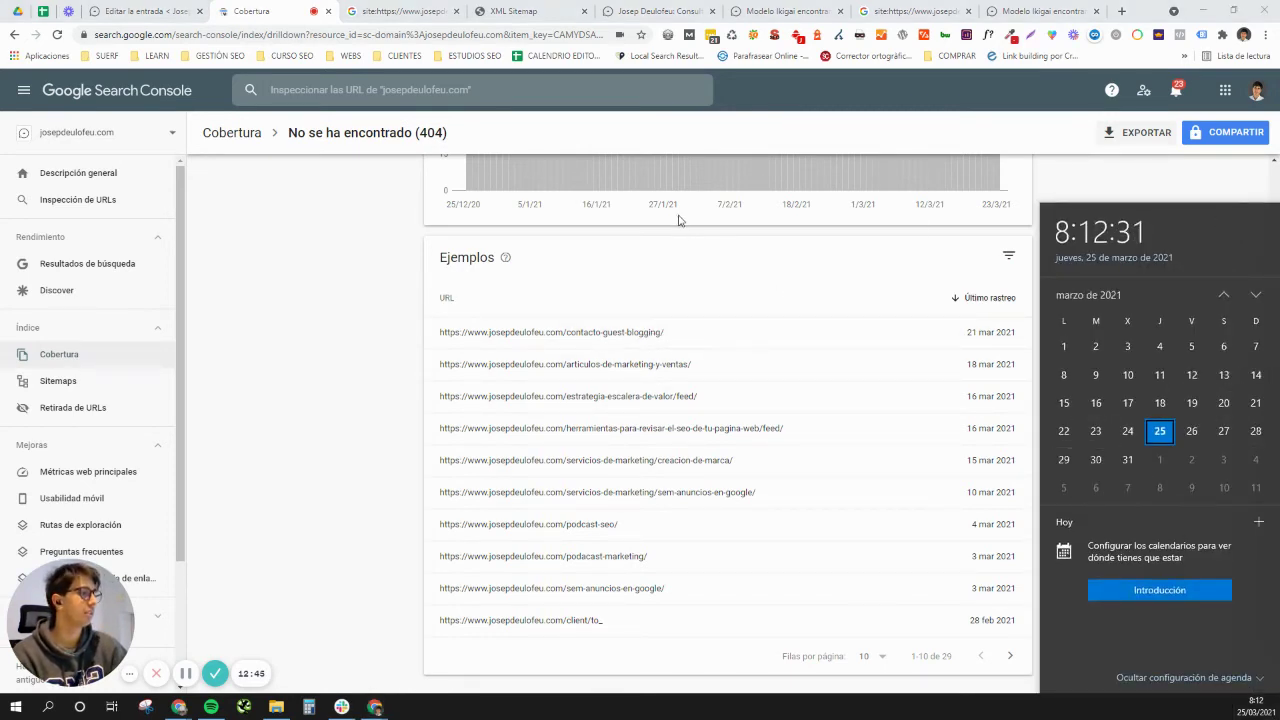
{"action": "left_click", "coordinate": [850, 252]}
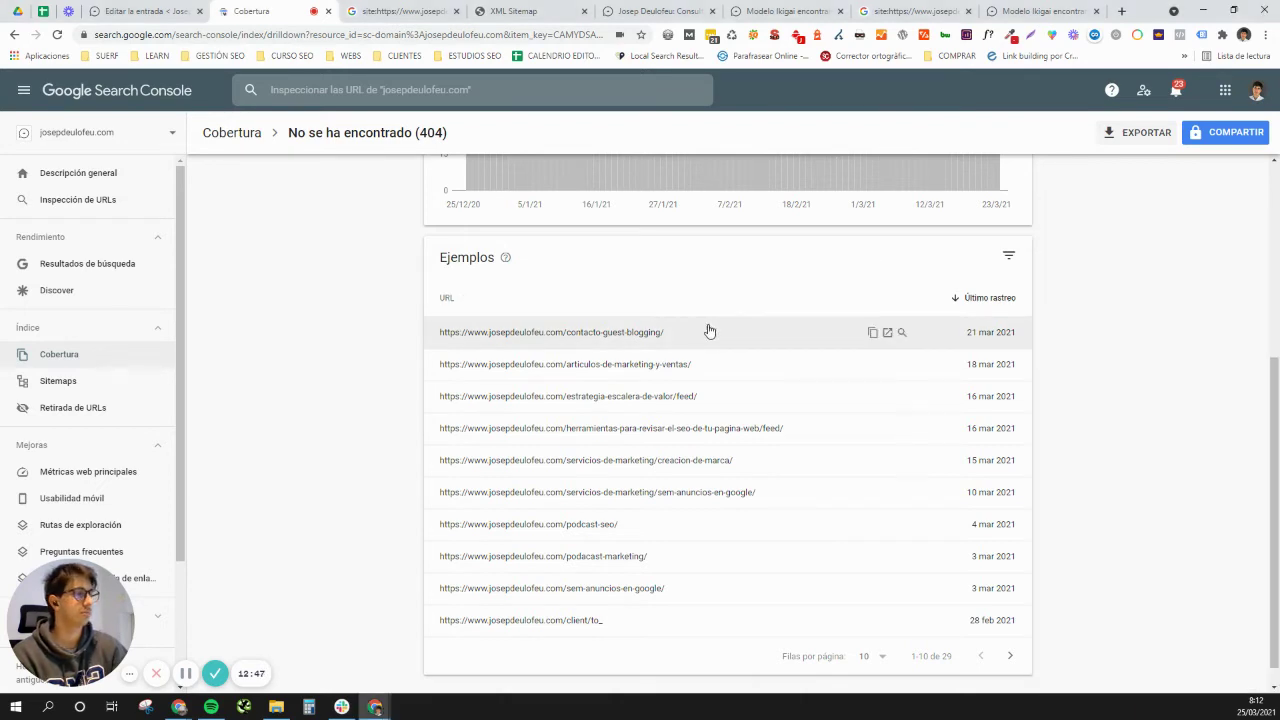
Step: Copy the contacto-guest-blogging URL from the 404 examples, load it in a new browser tab and close that tab
{"action": "left_click_drag", "start_coordinate": [709, 332], "coordinate": [413, 344]}
{"action": "key", "text": "ctrl+c"}
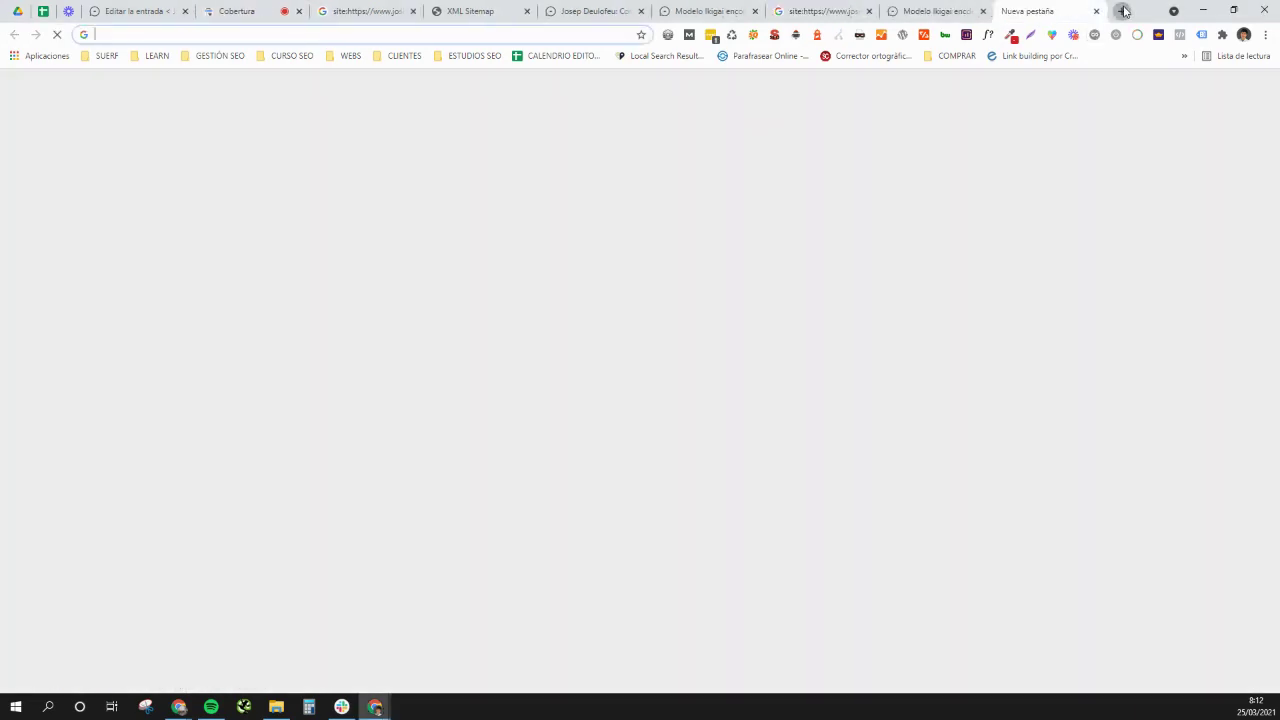
{"action": "left_click", "coordinate": [1121, 11]}
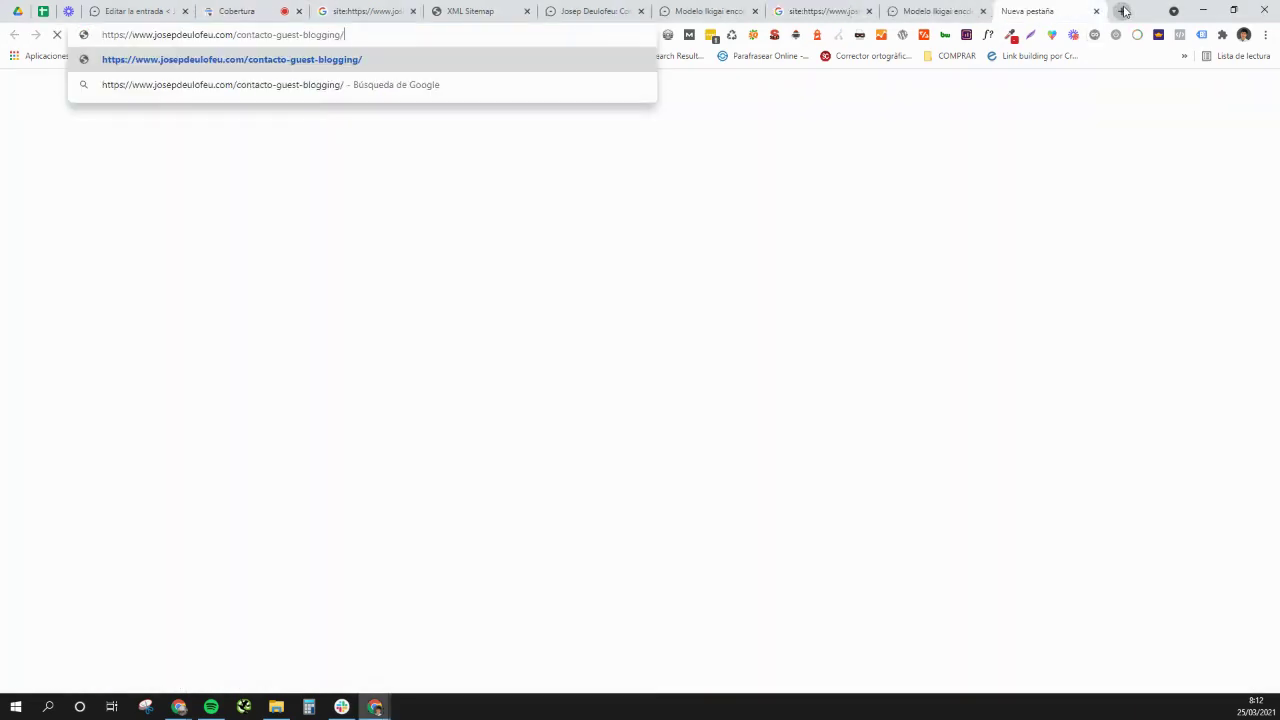
{"action": "key", "text": "ctrl+v"}
{"action": "key", "text": "Return"}
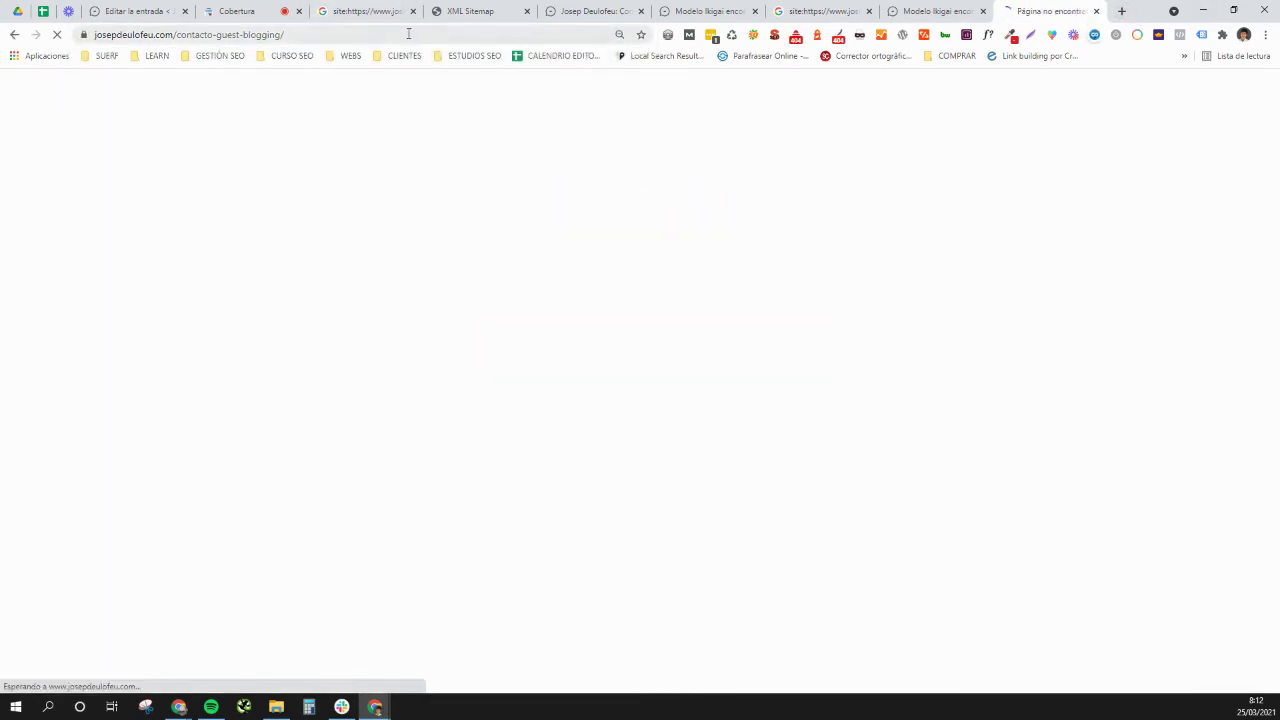
{"action": "left_click", "coordinate": [1097, 11]}
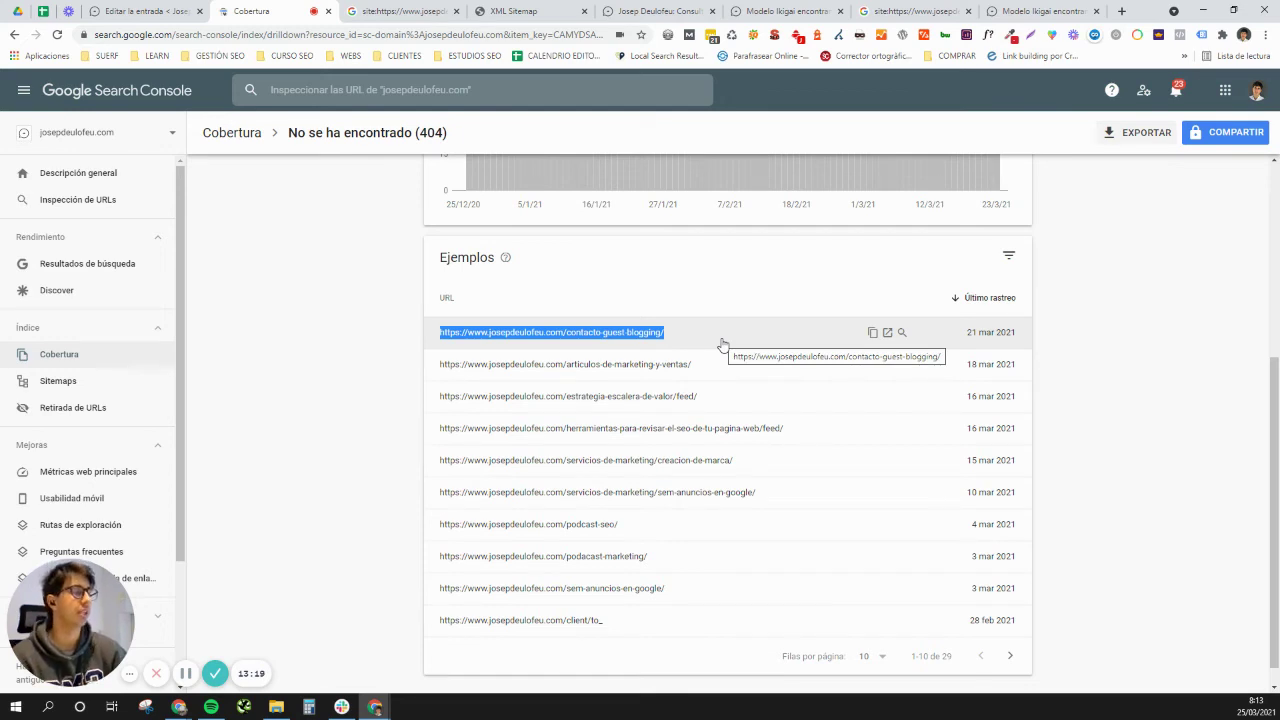
Step: Go back to the Coverage overview and examine the example URLs under "Duplicada: el usuario no ha indicado ninguna versión canónica"
{"action": "scroll", "coordinate": [660, 325], "scroll_direction": "up", "scroll_amount": 2}
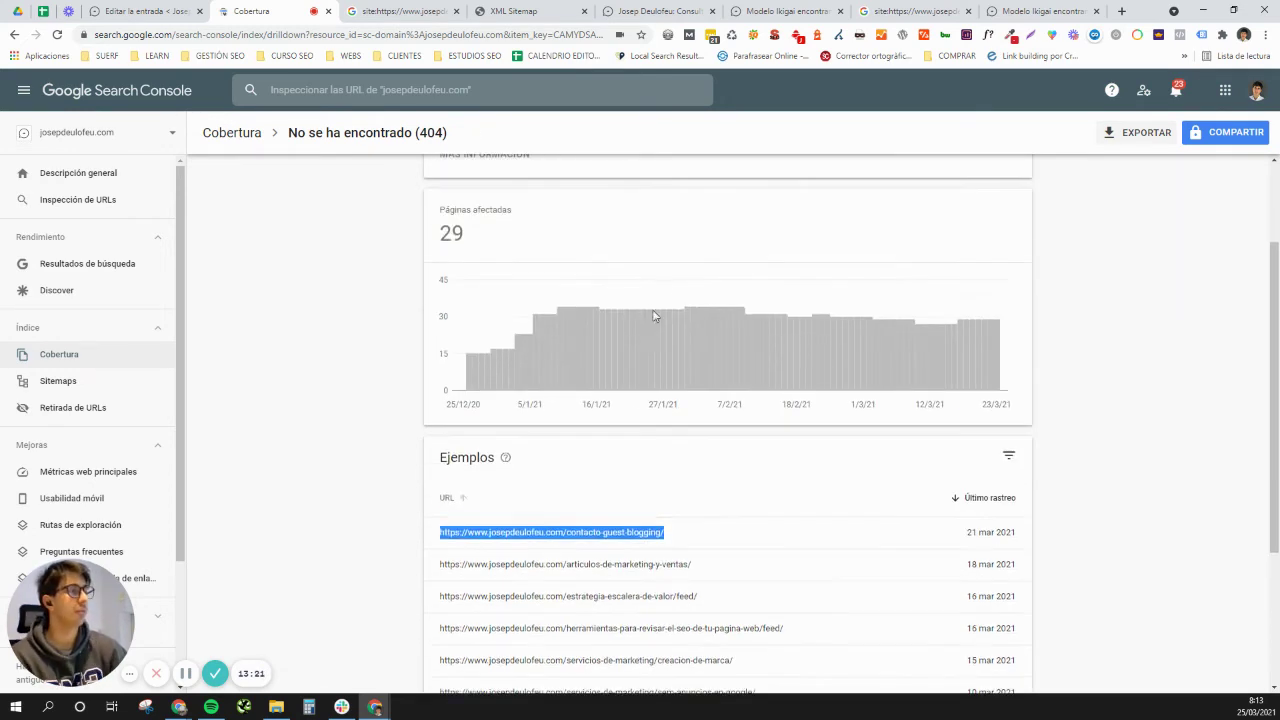
{"action": "scroll", "coordinate": [652, 290], "scroll_direction": "up", "scroll_amount": 2}
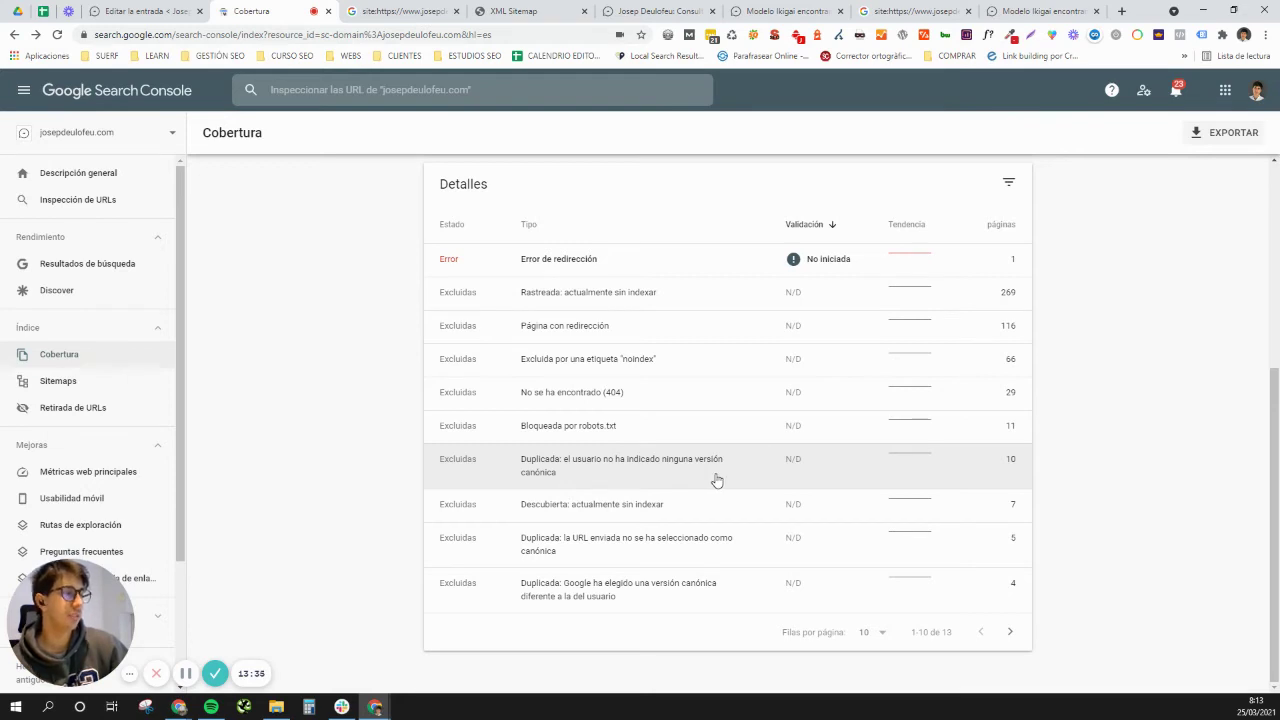
{"action": "left_click", "coordinate": [629, 471]}
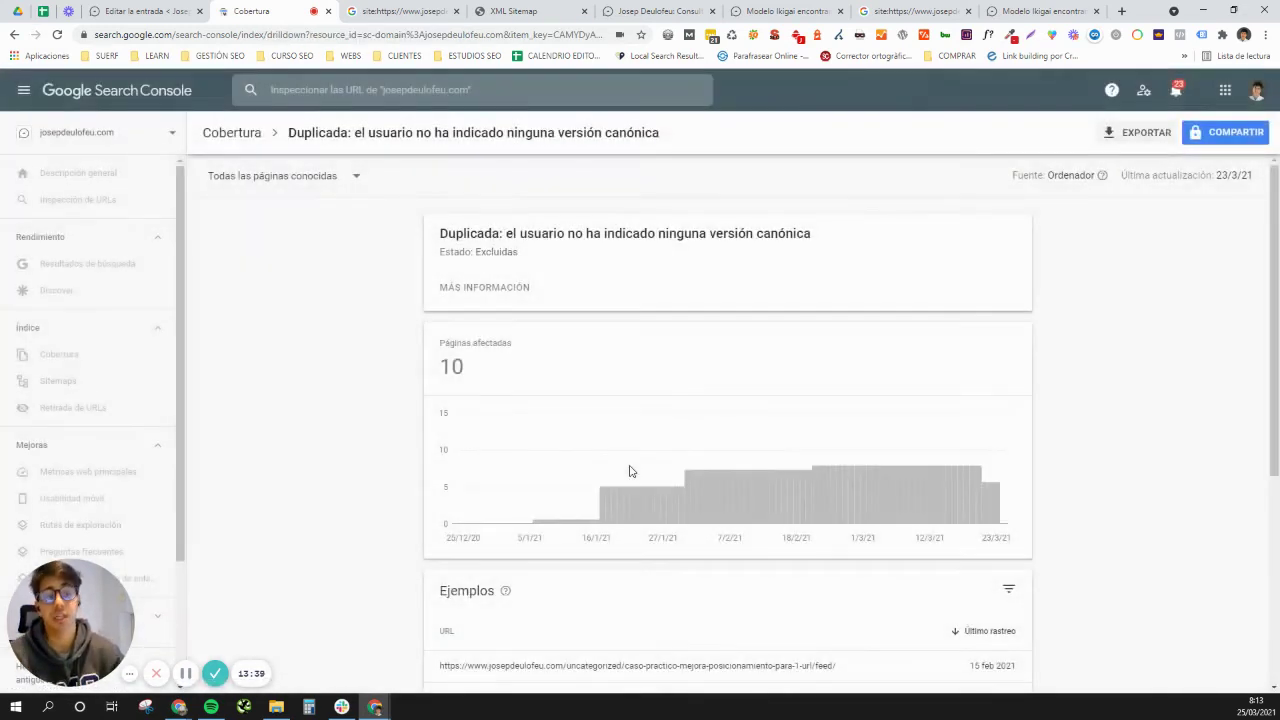
{"action": "scroll", "coordinate": [750, 490], "scroll_direction": "down", "scroll_amount": 2}
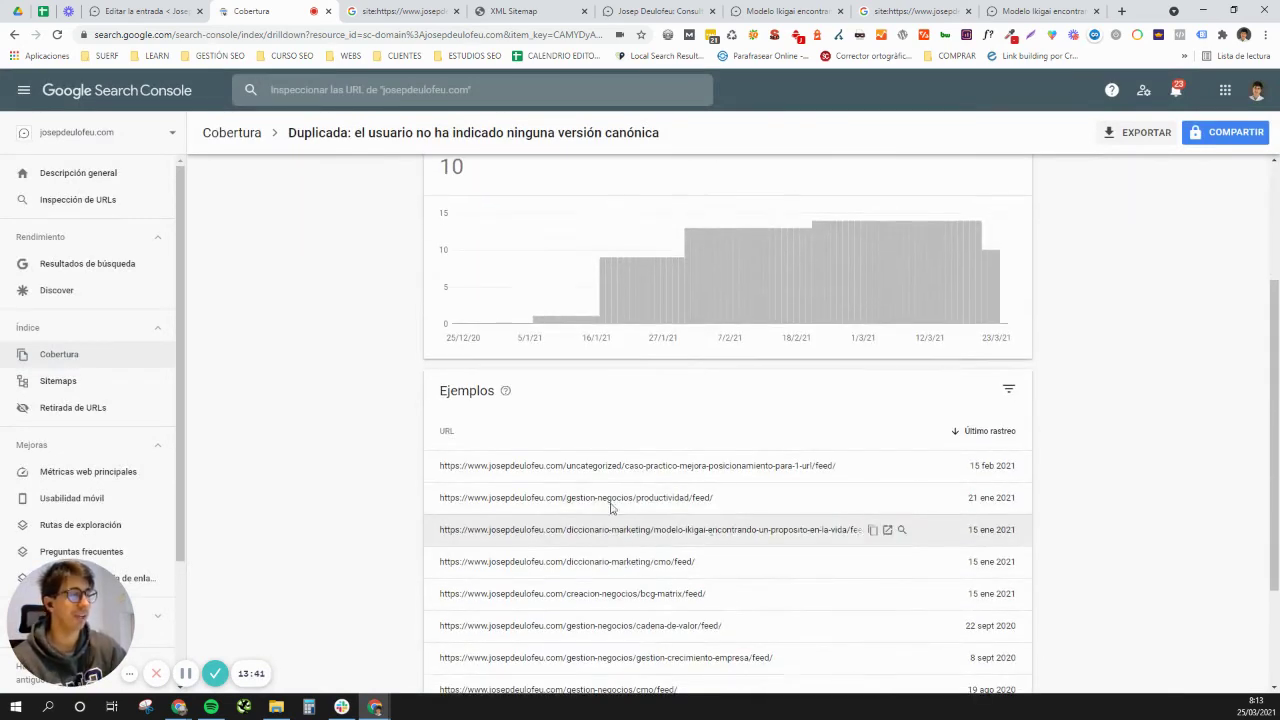
{"action": "scroll", "coordinate": [625, 490], "scroll_direction": "down", "scroll_amount": 2}
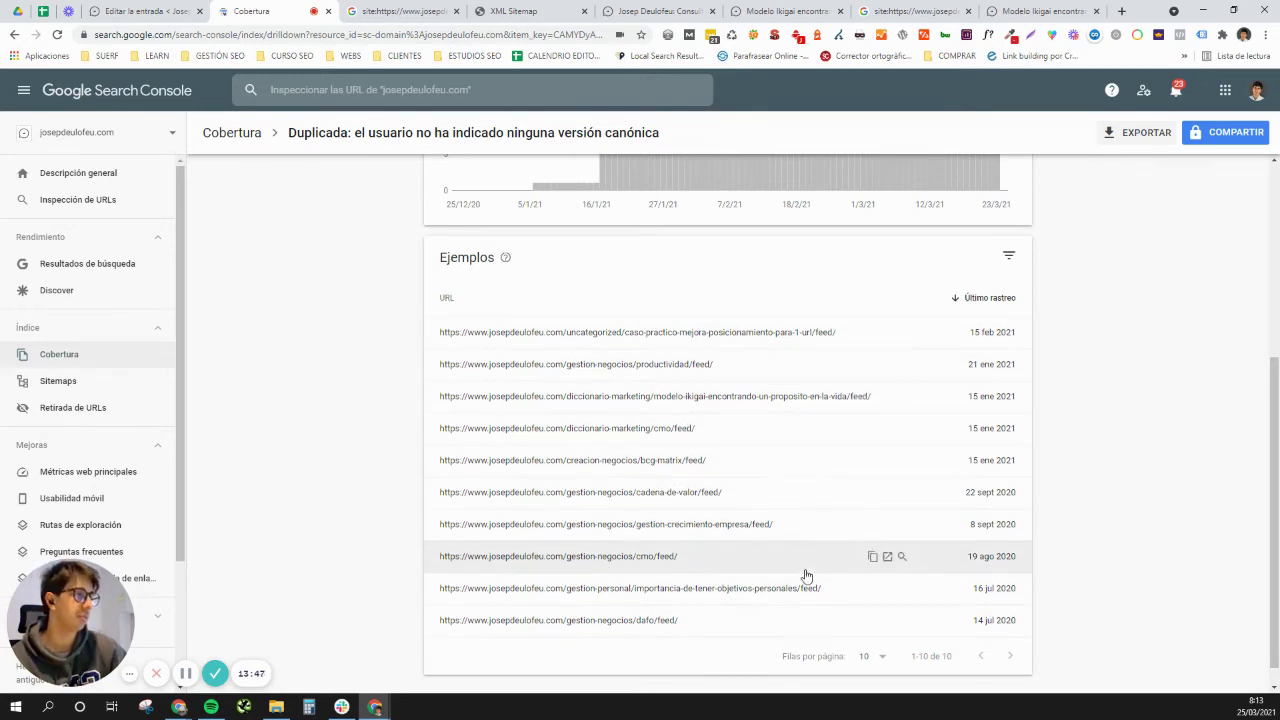
{"action": "scroll", "coordinate": [840, 600], "scroll_direction": "down", "scroll_amount": 1}
{"action": "left_click", "coordinate": [878, 634]}
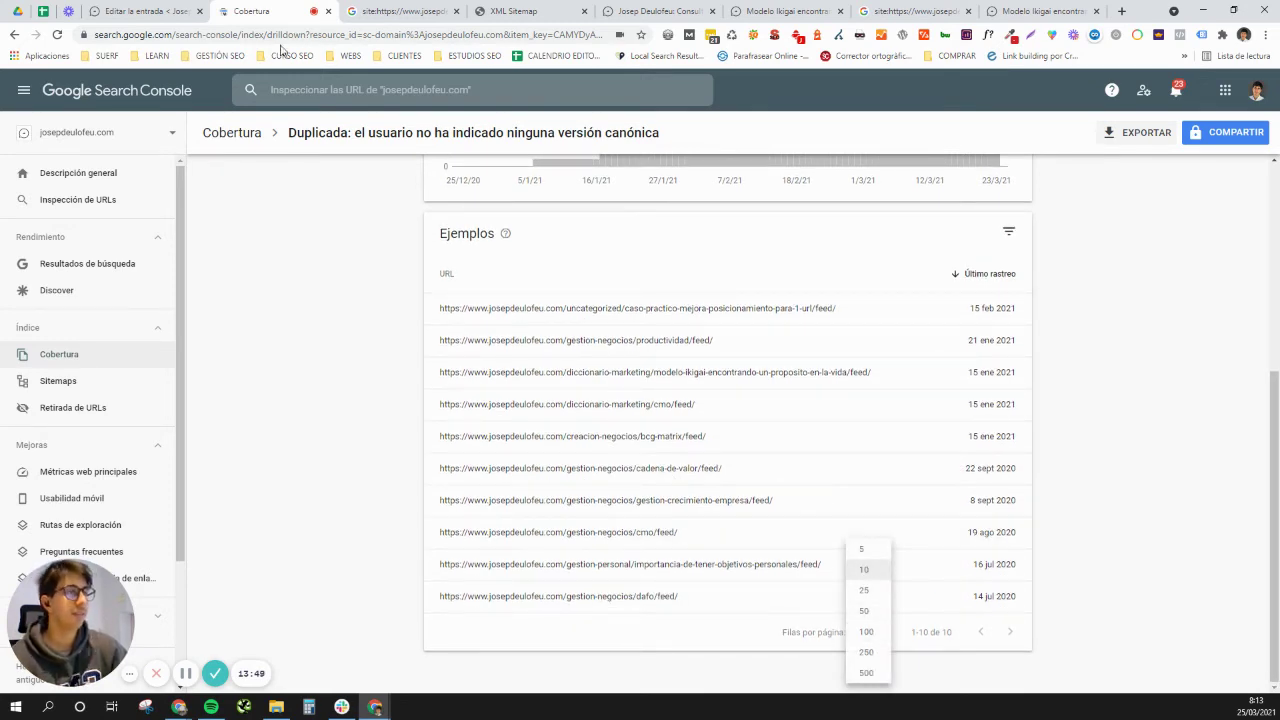
{"action": "left_click", "coordinate": [14, 34]}
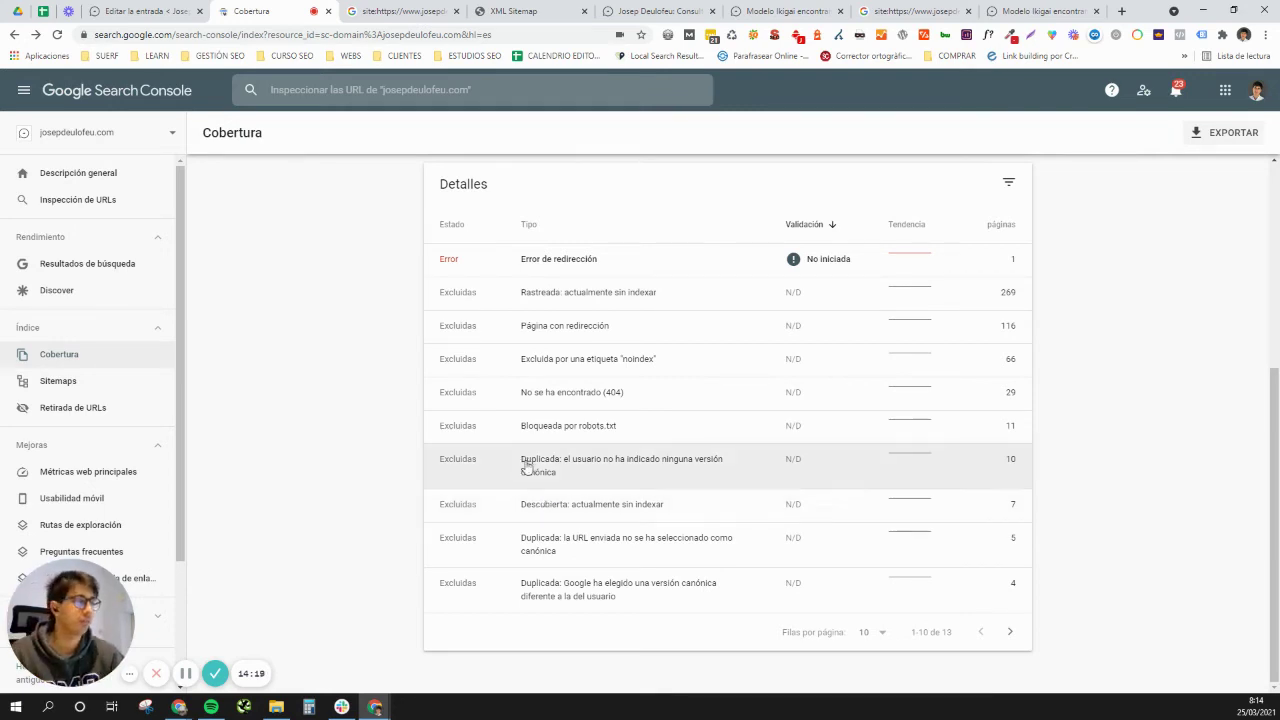
Step: View the "Descubierta: actualmente sin indexar" exclusion report and open its help article in a new browser tab
{"action": "left_click", "coordinate": [638, 508]}
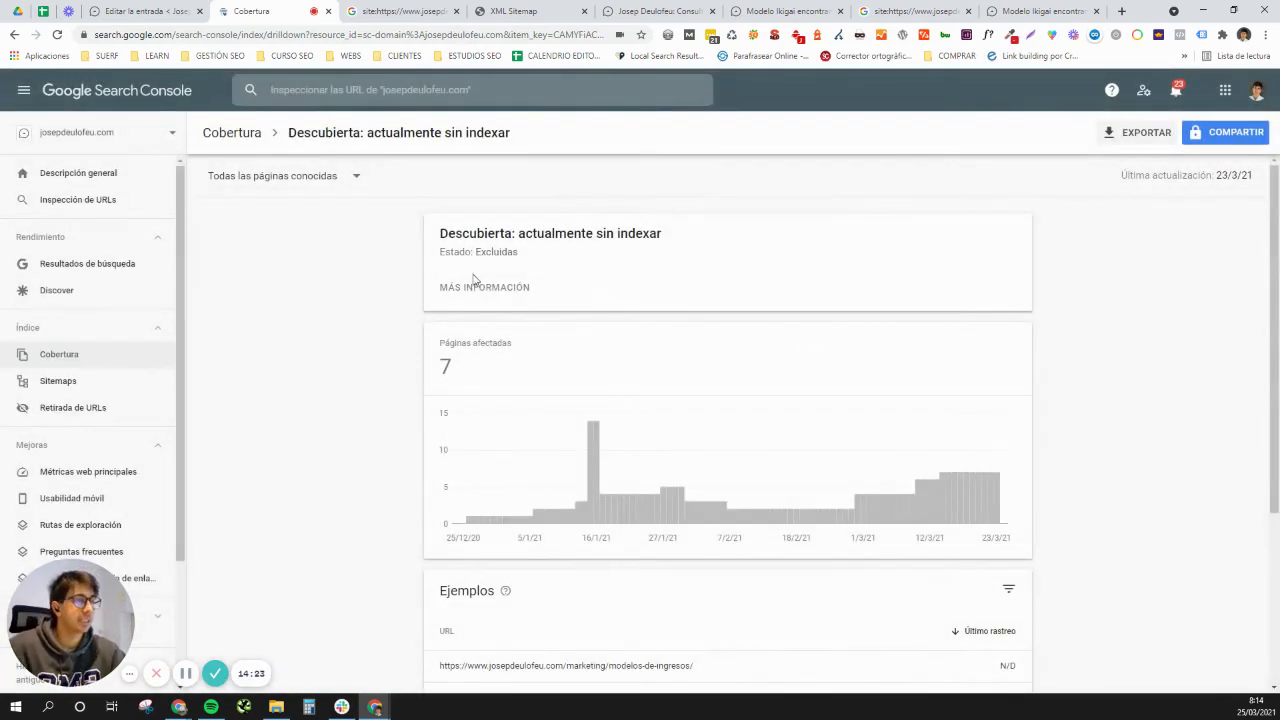
{"action": "right_click", "coordinate": [486, 294]}
{"action": "left_click", "coordinate": [560, 302]}
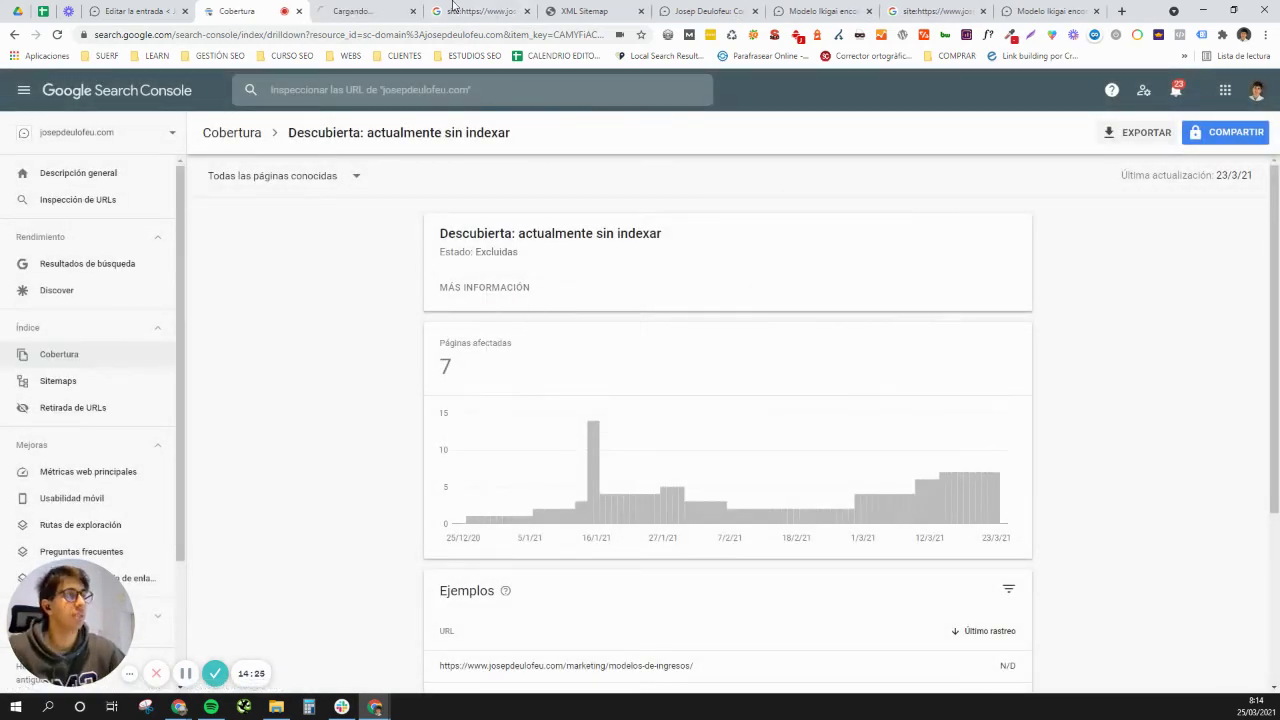
{"action": "left_click", "coordinate": [372, 11]}
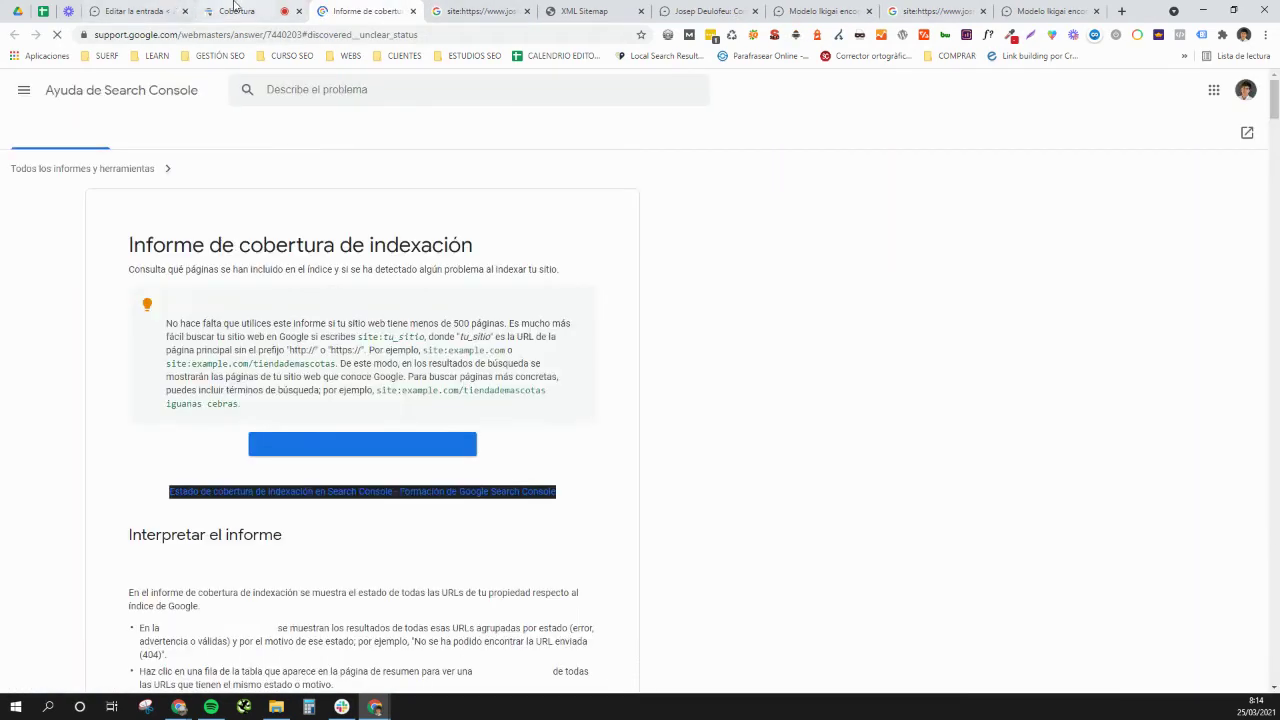
{"action": "left_click", "coordinate": [237, 9]}
{"action": "left_click", "coordinate": [357, 8]}
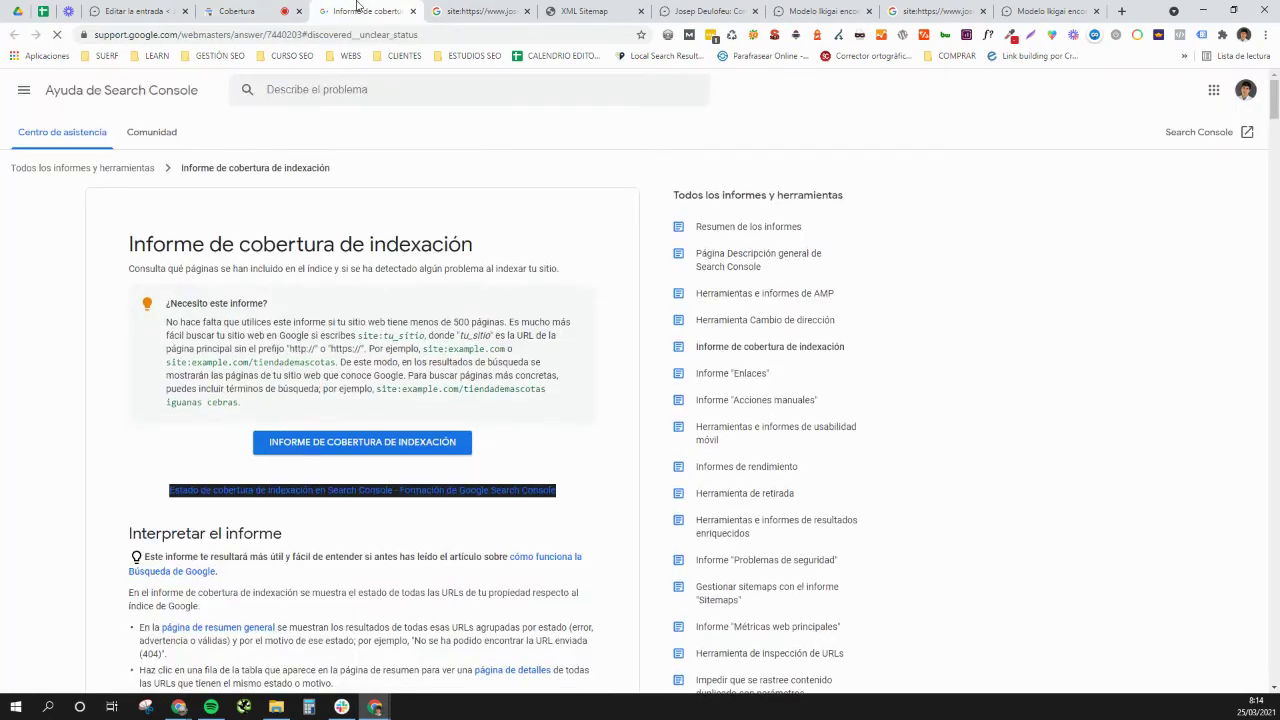
Step: Search the help article for "descubierta" and read the explanation of the "Descubierta: actualmente sin indexar" status
{"action": "key", "text": "ctrl+f"}
{"action": "type", "text": "desc"}
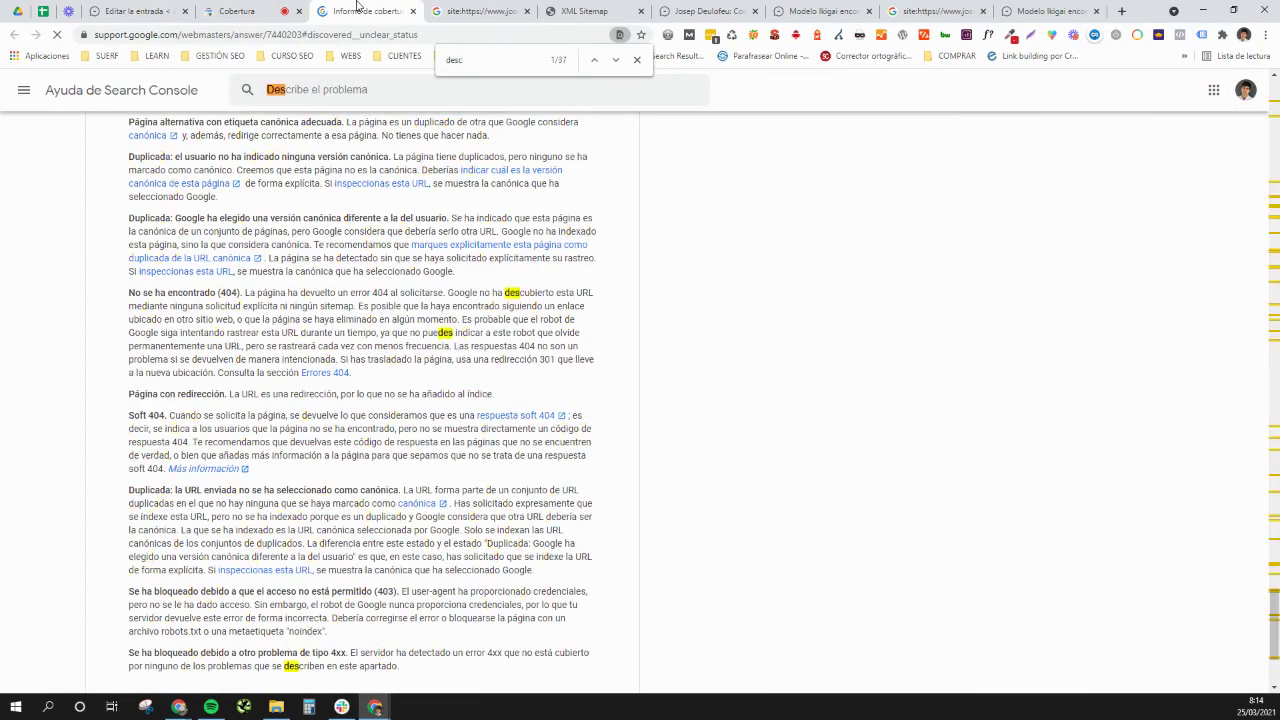
{"action": "type", "text": "ubierta"}
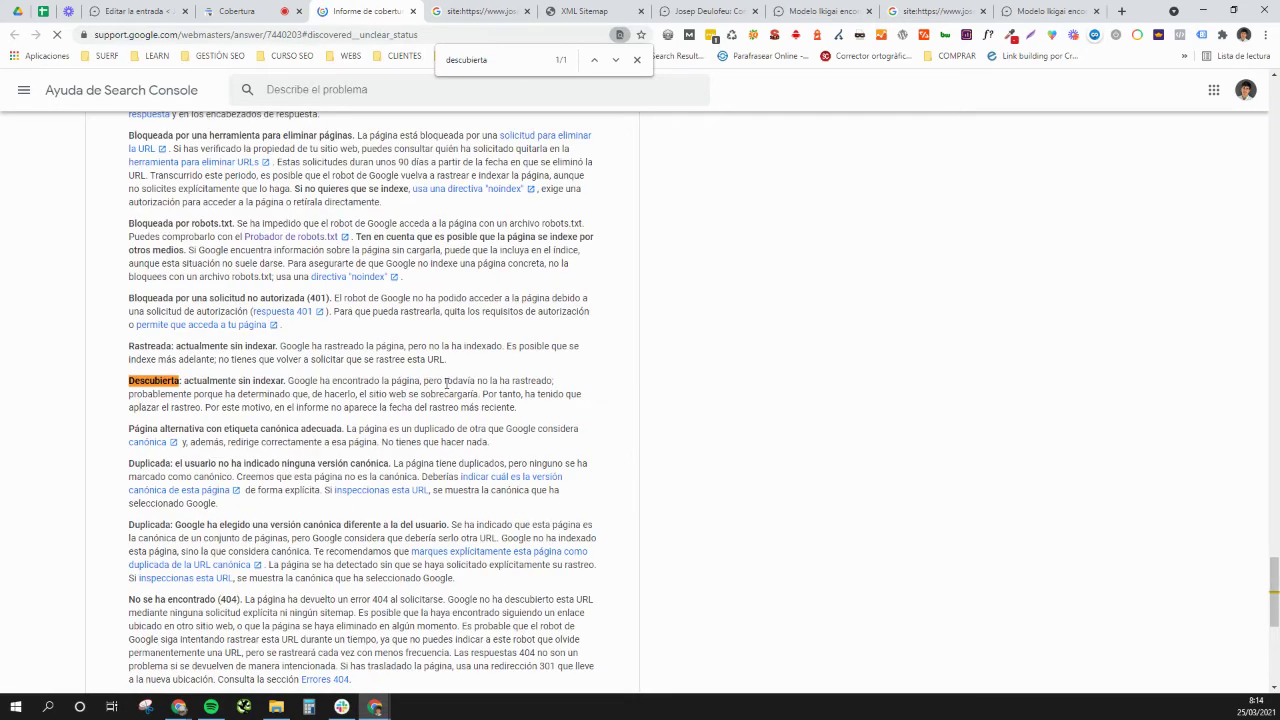
{"action": "scroll", "coordinate": [476, 380], "scroll_direction": "down", "scroll_amount": 3}
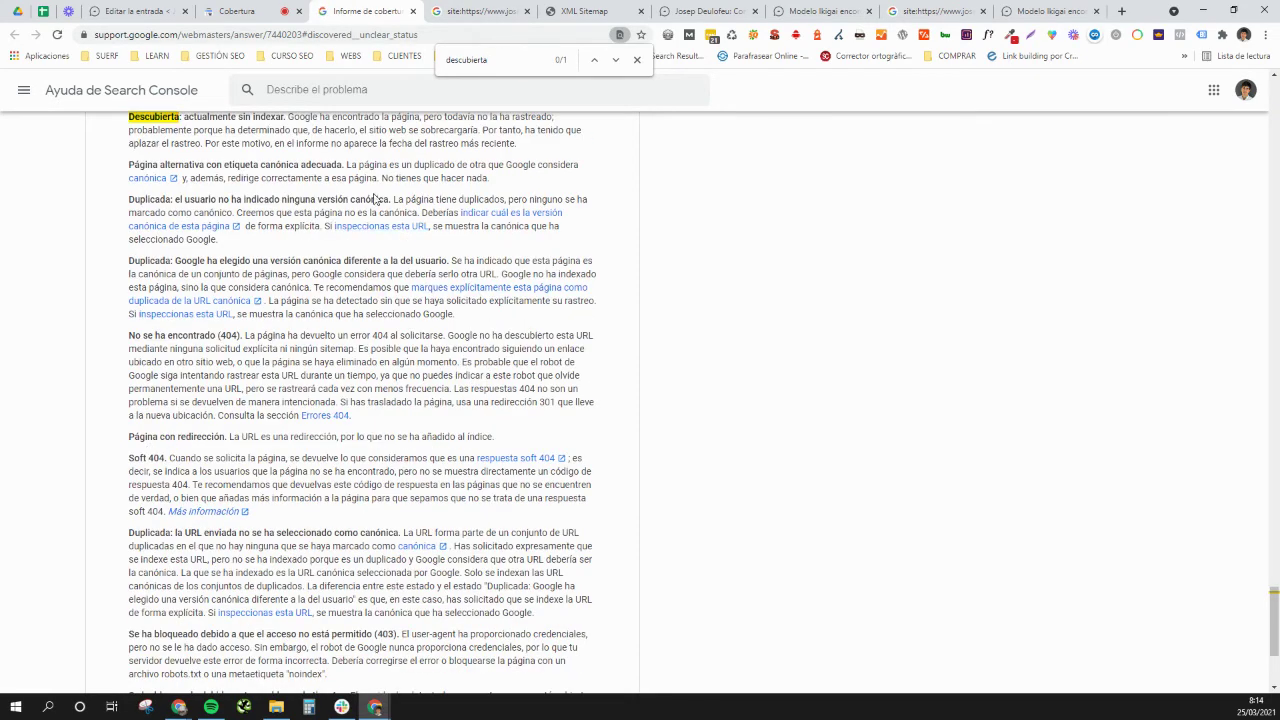
{"action": "scroll", "coordinate": [400, 220], "scroll_direction": "up", "scroll_amount": 1}
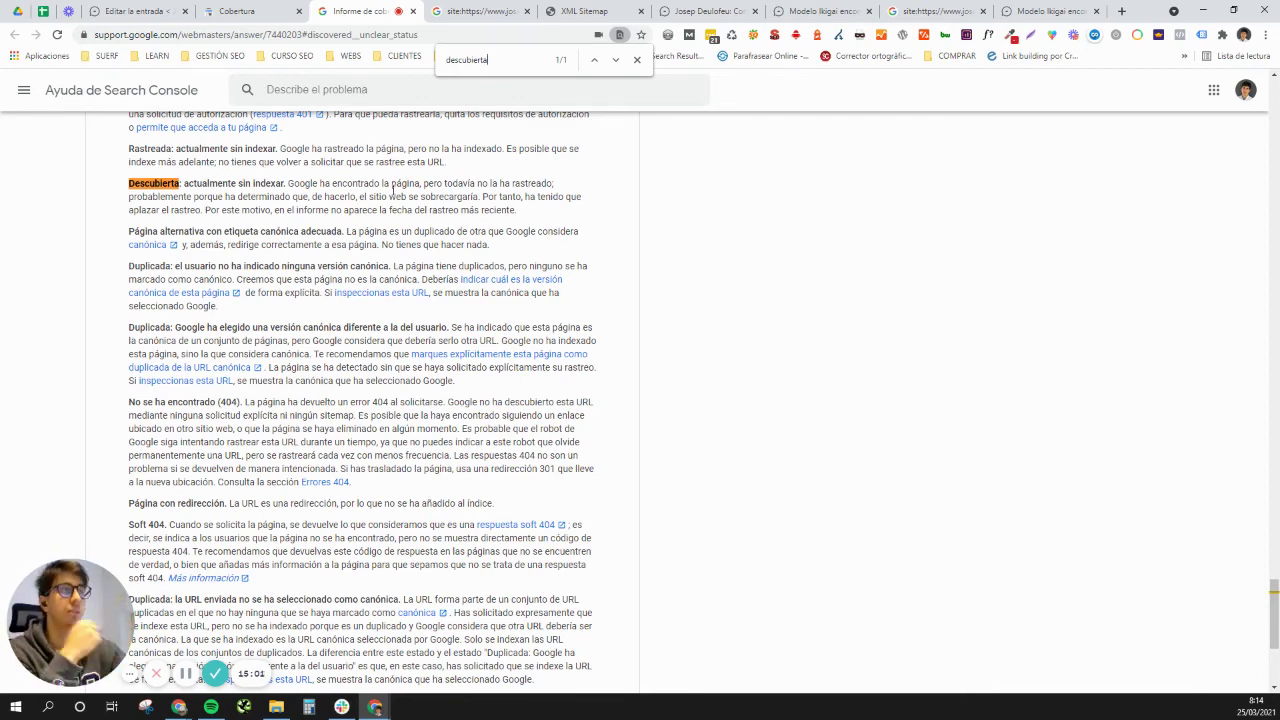
Step: Return to the "Descubierta: actualmente sin indexar" report and inspect the consultor-seo-andorra URL from its examples
{"action": "left_click", "coordinate": [250, 7]}
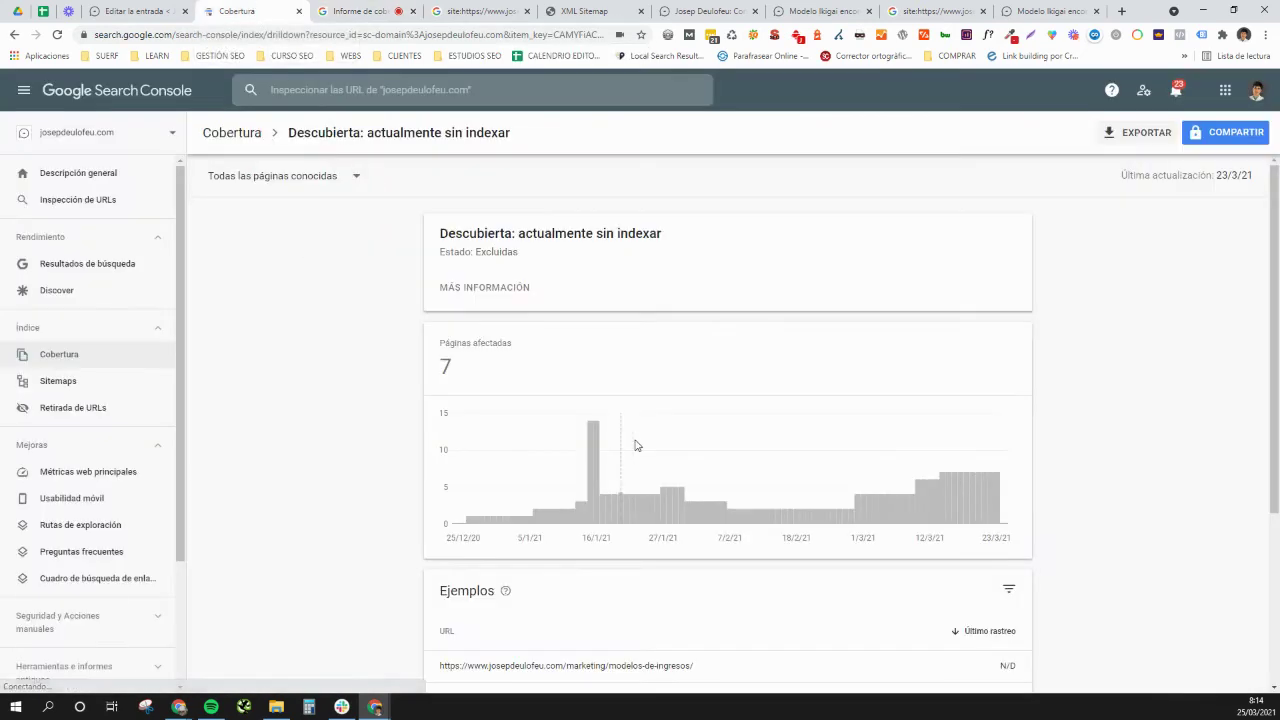
{"action": "scroll", "coordinate": [630, 440], "scroll_direction": "down", "scroll_amount": 3}
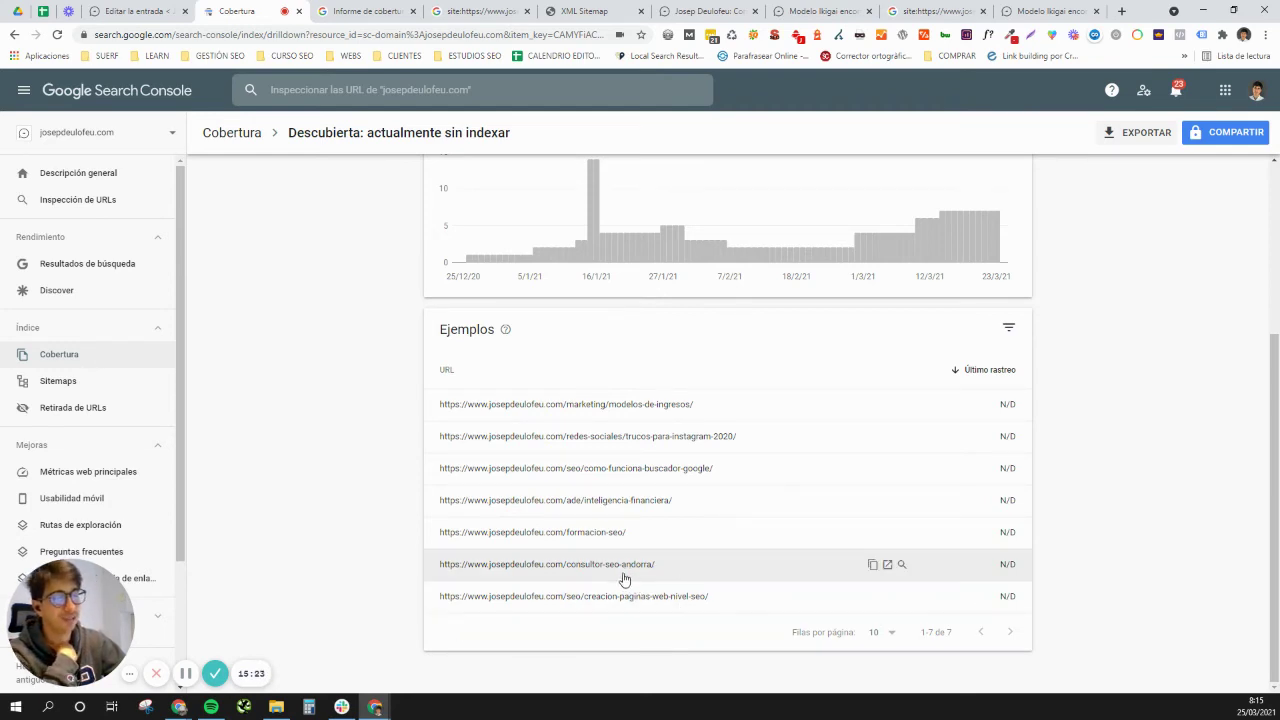
{"action": "left_click", "coordinate": [902, 565]}
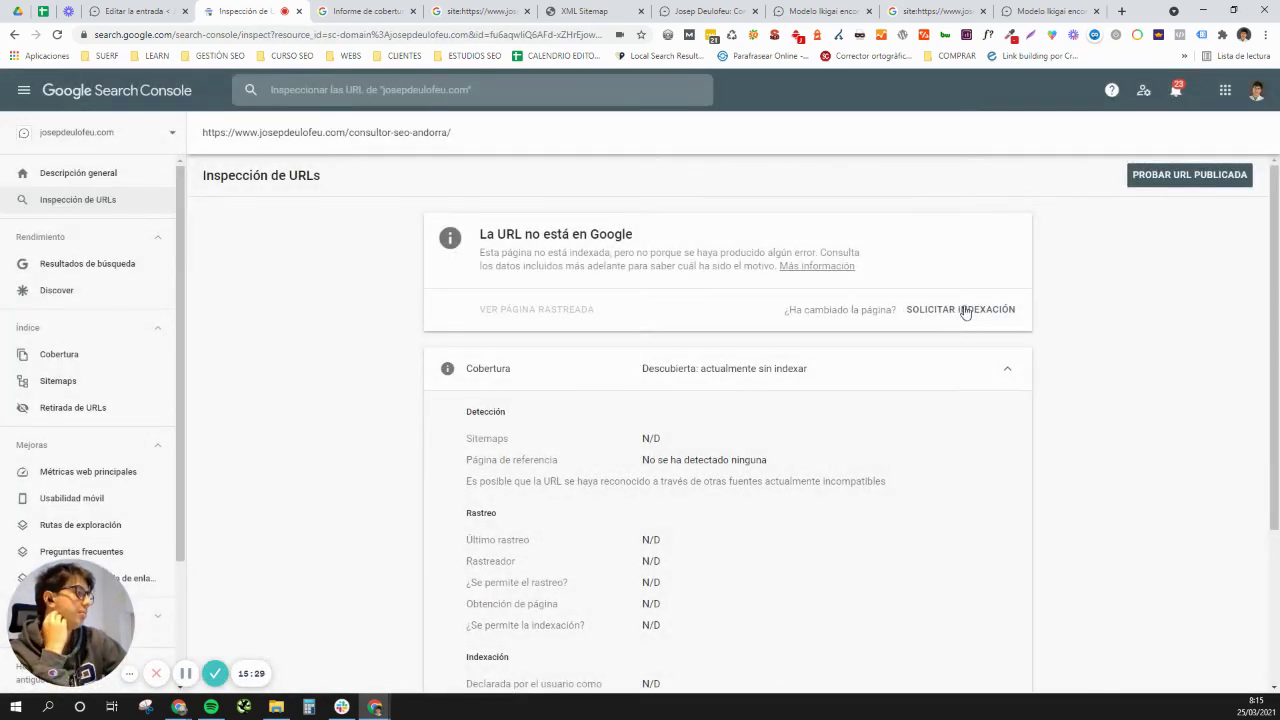
Step: Request indexing of the consultor-seo-andorra URL and return to the "Descubierta: actualmente sin indexar" report
{"action": "left_click", "coordinate": [962, 310]}
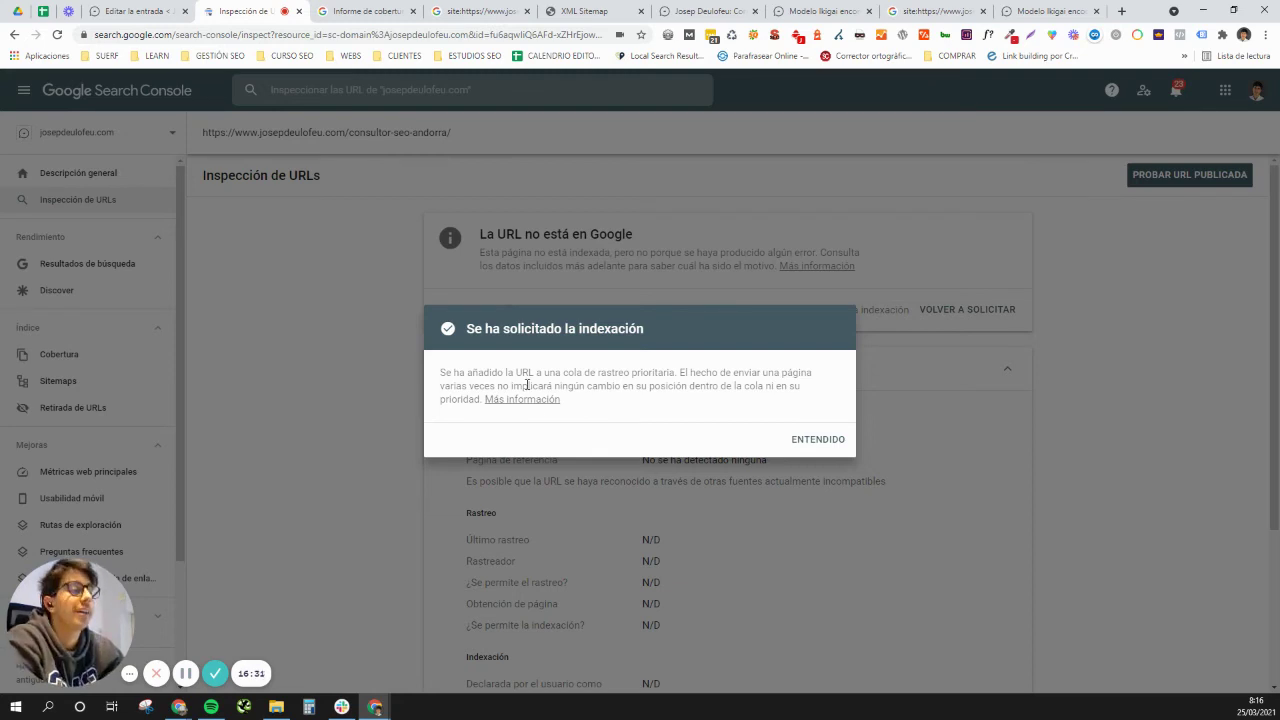
{"action": "left_click", "coordinate": [819, 440]}
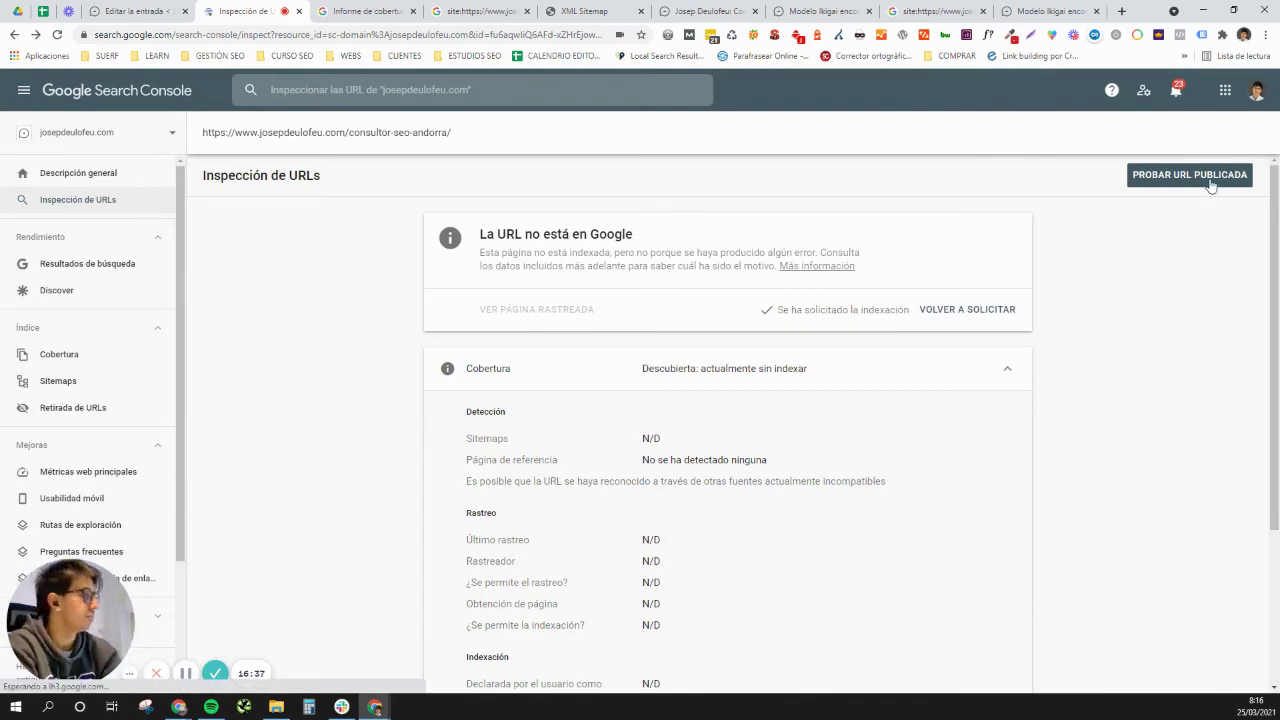
{"action": "left_click", "coordinate": [14, 34]}
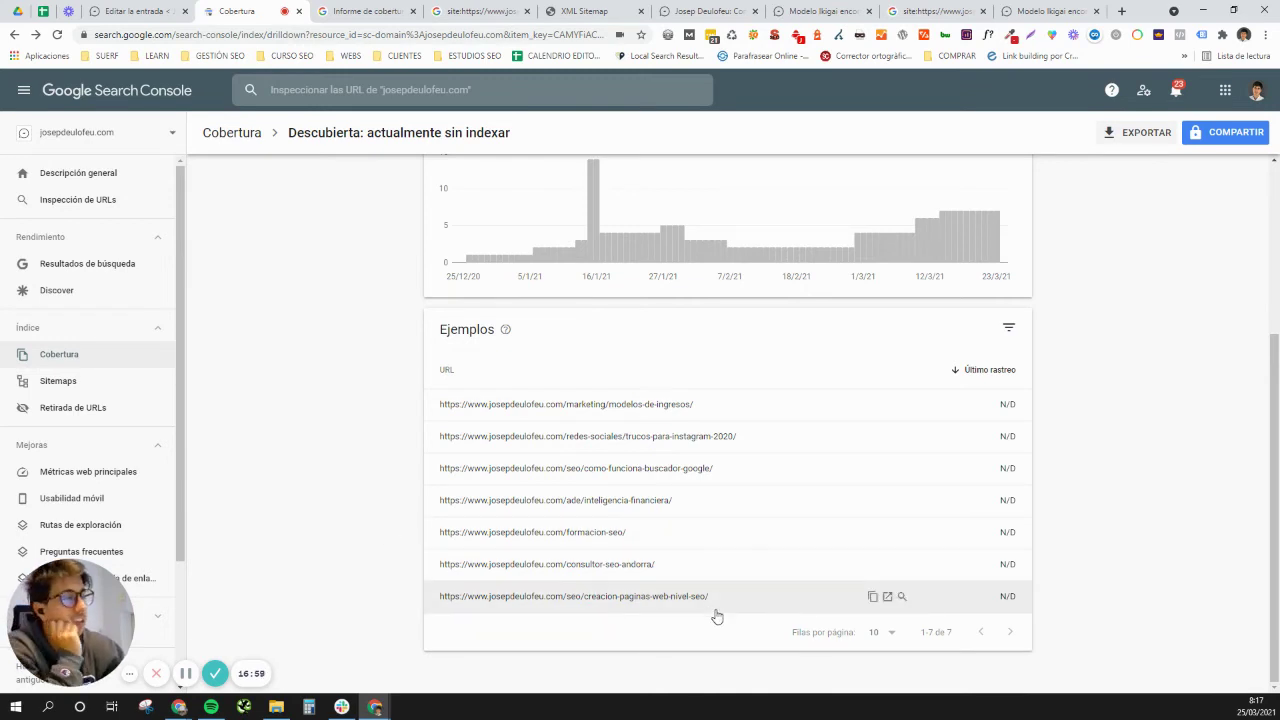
{"action": "scroll", "coordinate": [658, 477], "scroll_direction": "up", "scroll_amount": 3}
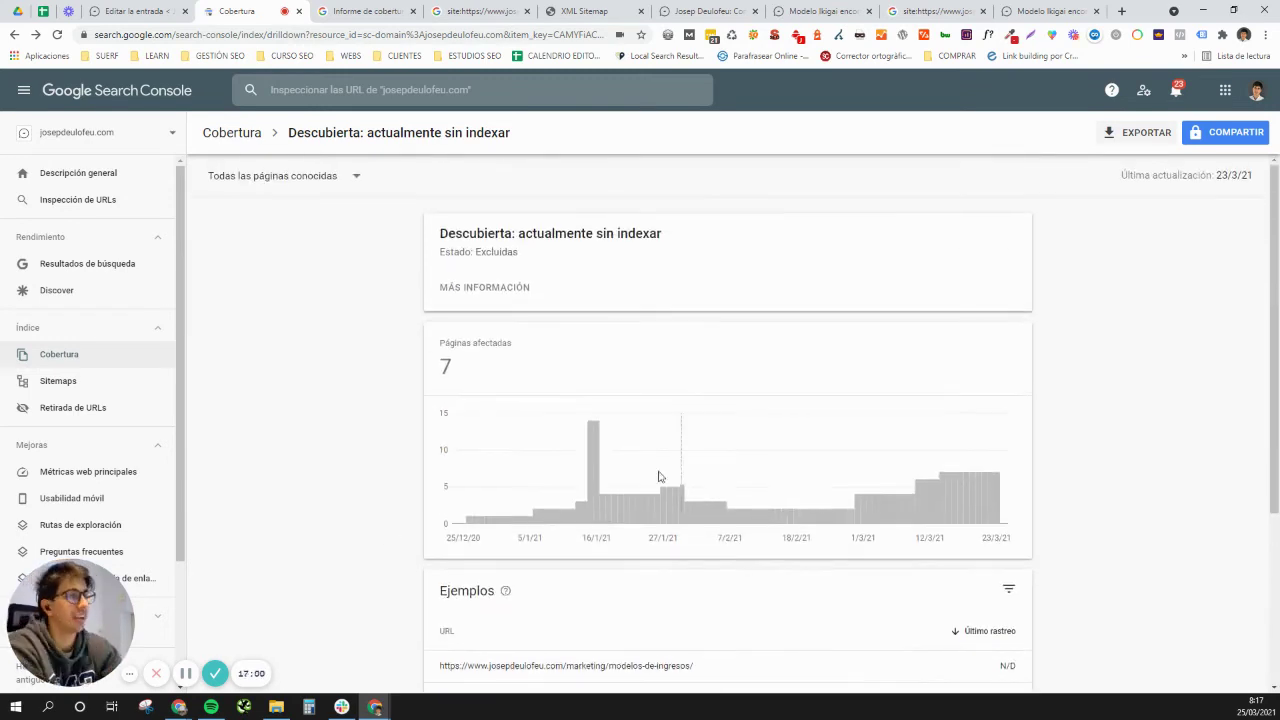
Step: Go back to the Coverage overview and examine the example URLs under "Duplicada: la URL enviada no se ha seleccionado como canónica"
{"action": "left_click", "coordinate": [16, 35]}
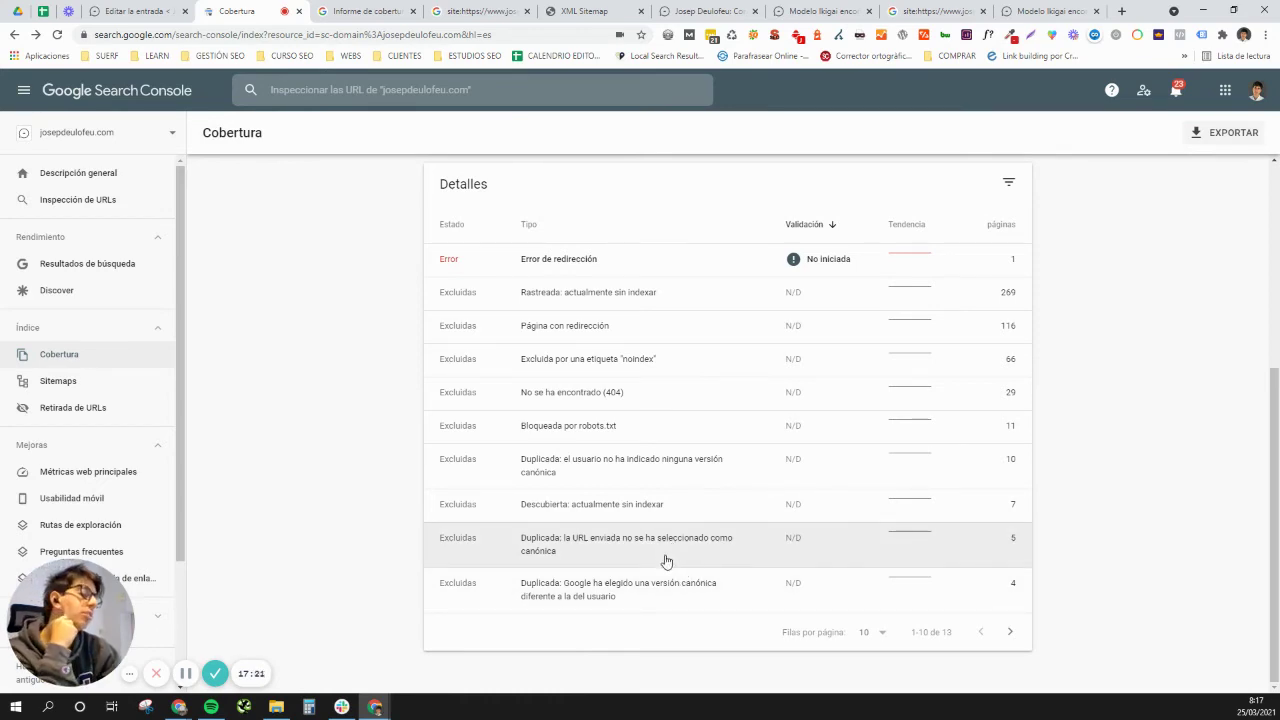
{"action": "left_click", "coordinate": [667, 561]}
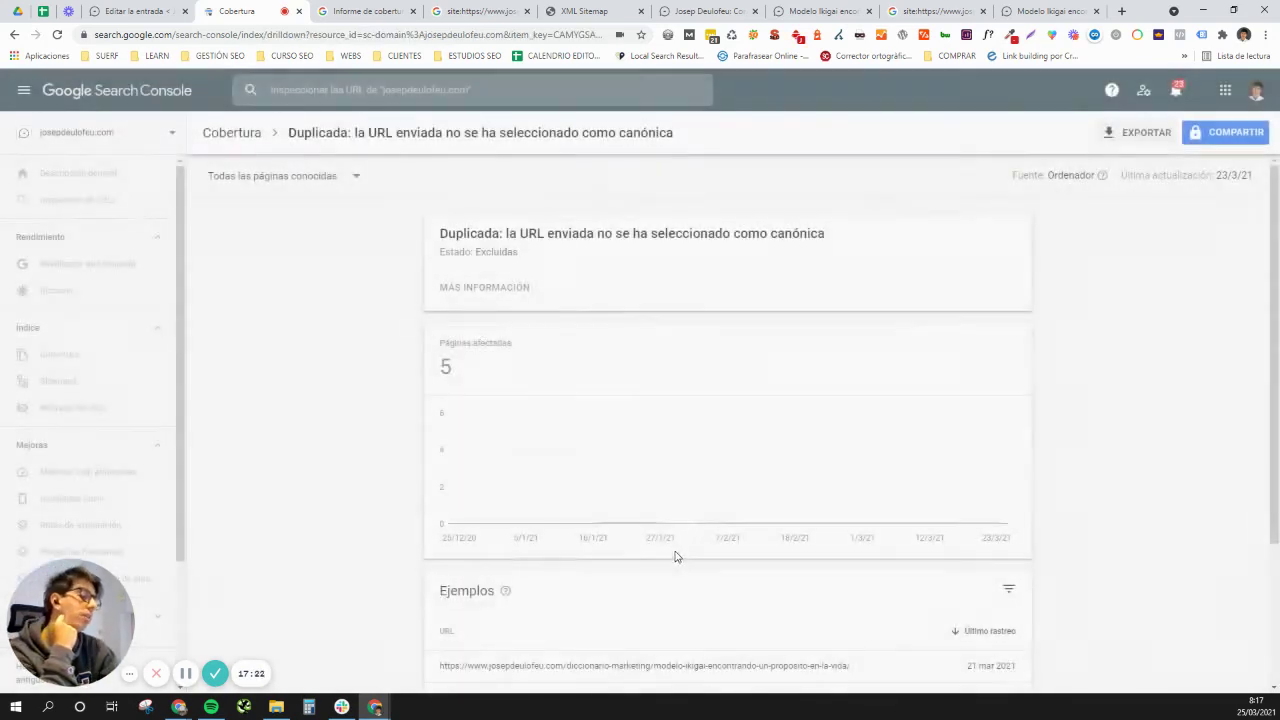
{"action": "scroll", "coordinate": [645, 552], "scroll_direction": "down", "scroll_amount": 3}
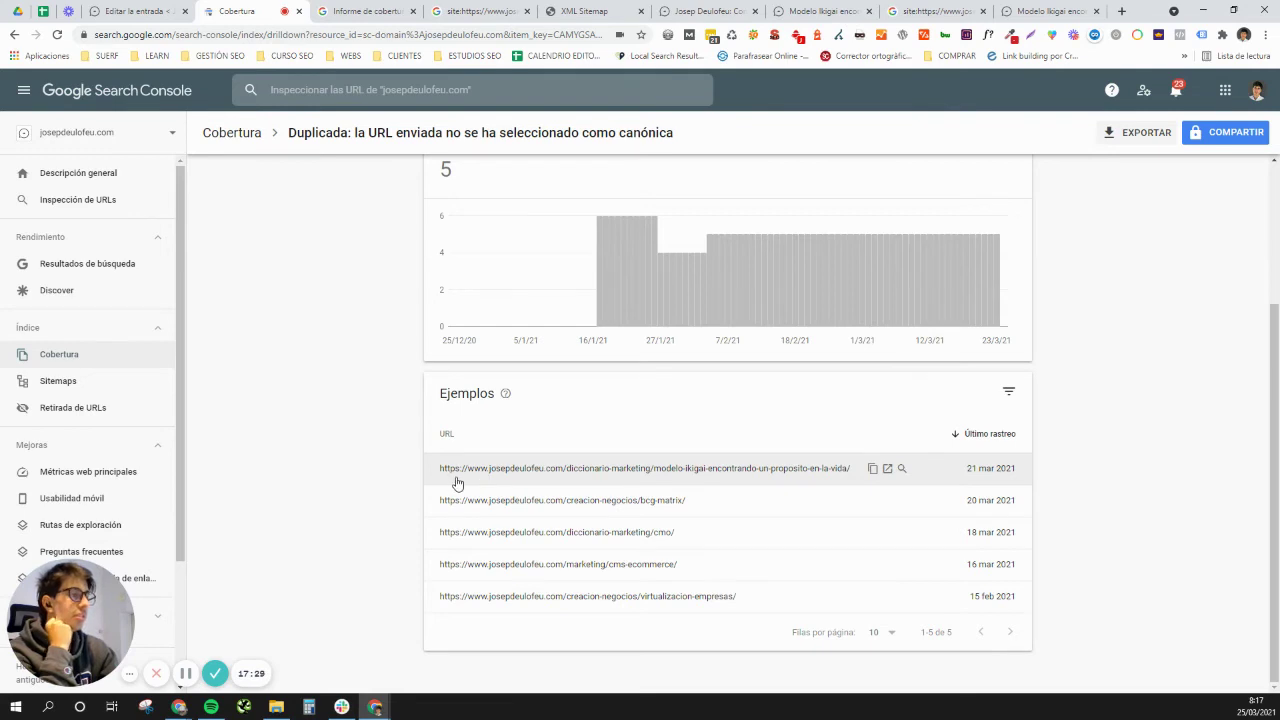
{"action": "scroll", "coordinate": [457, 483], "scroll_direction": "up", "scroll_amount": 3}
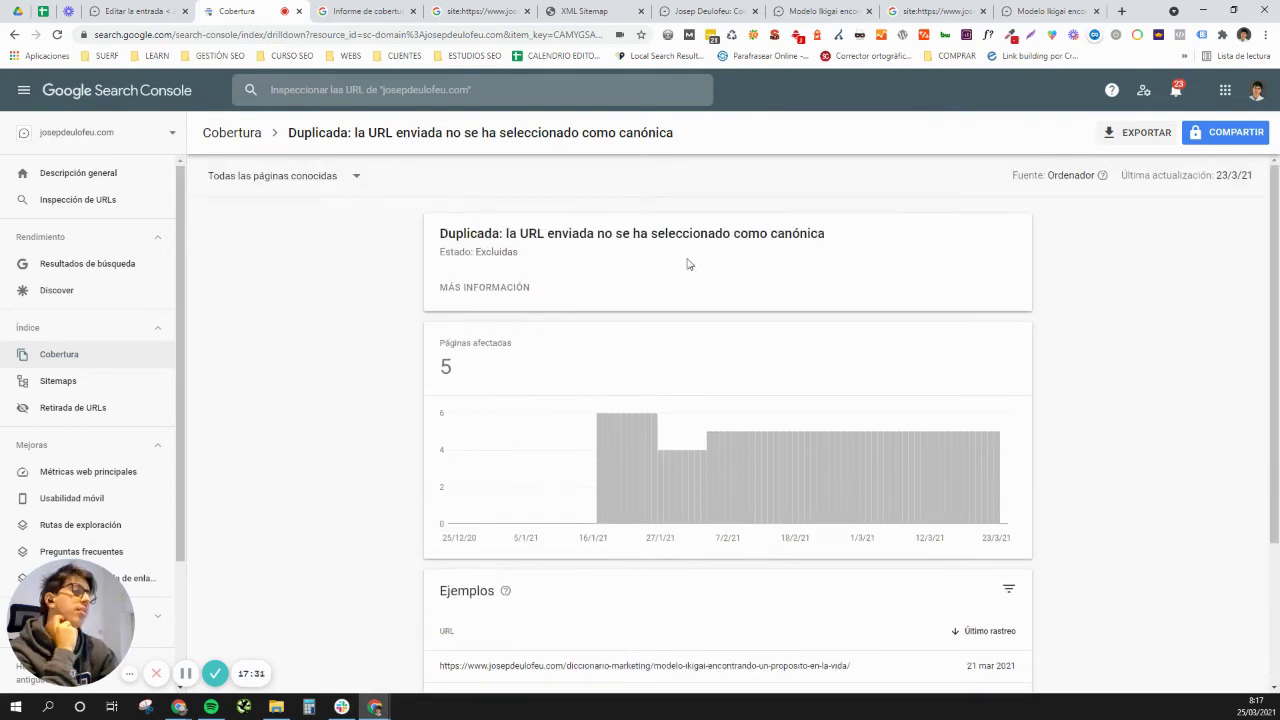
{"action": "scroll", "coordinate": [853, 402], "scroll_direction": "down", "scroll_amount": 3}
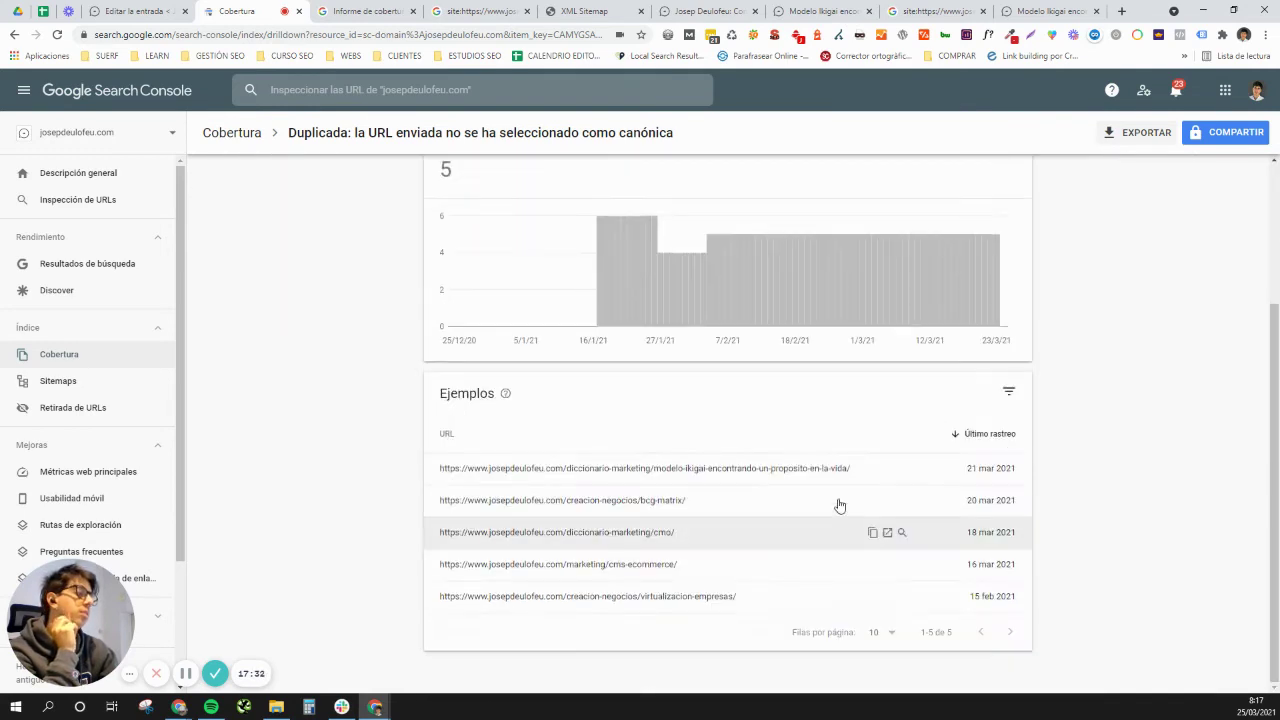
Step: Inspect the modelo-ikigai-encontrando-un-proposito-en-la-vida URL from the examples and review its sitemap, crawl and canonical details
{"action": "left_click", "coordinate": [899, 469]}
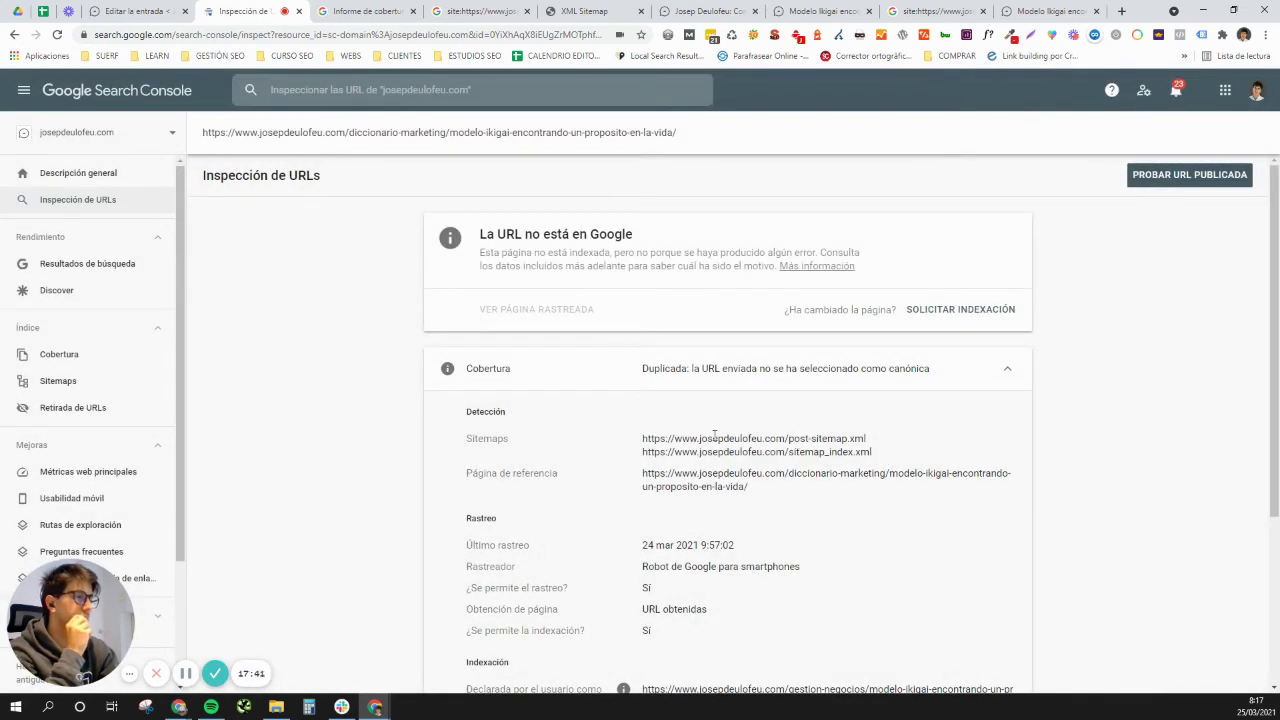
{"action": "scroll", "coordinate": [788, 462], "scroll_direction": "down", "scroll_amount": 1}
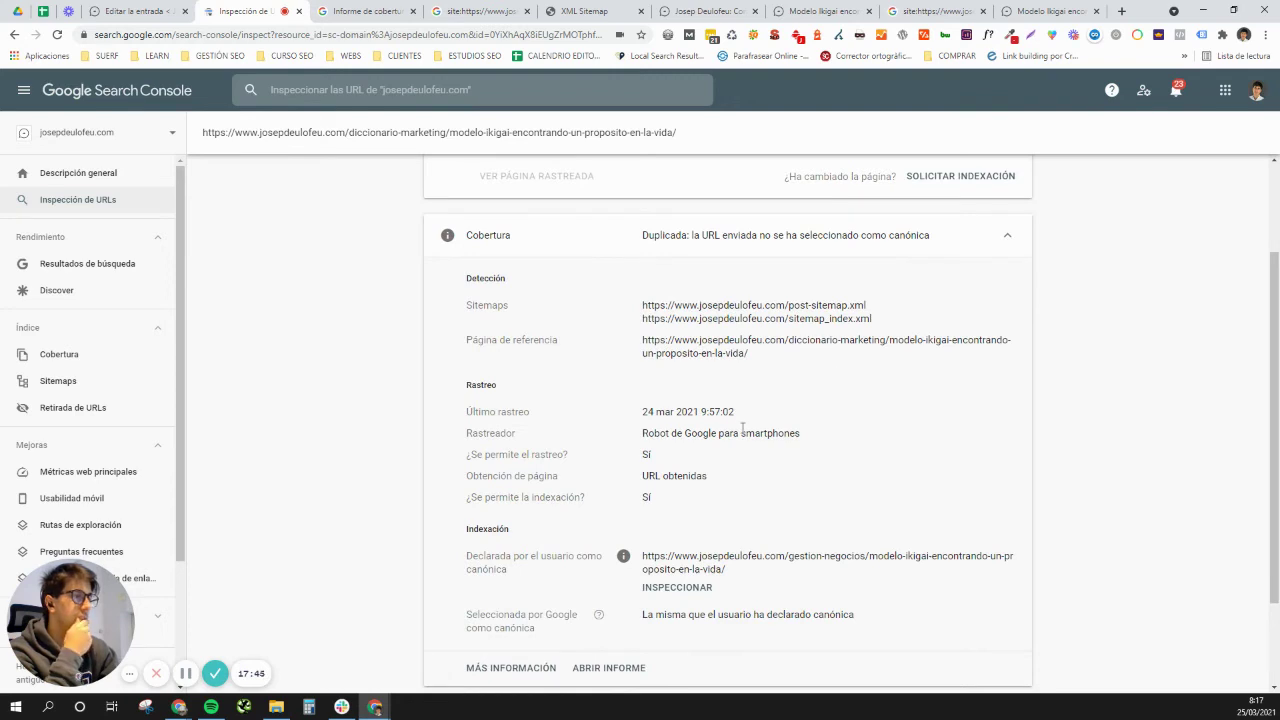
{"action": "scroll", "coordinate": [743, 428], "scroll_direction": "down", "scroll_amount": 1}
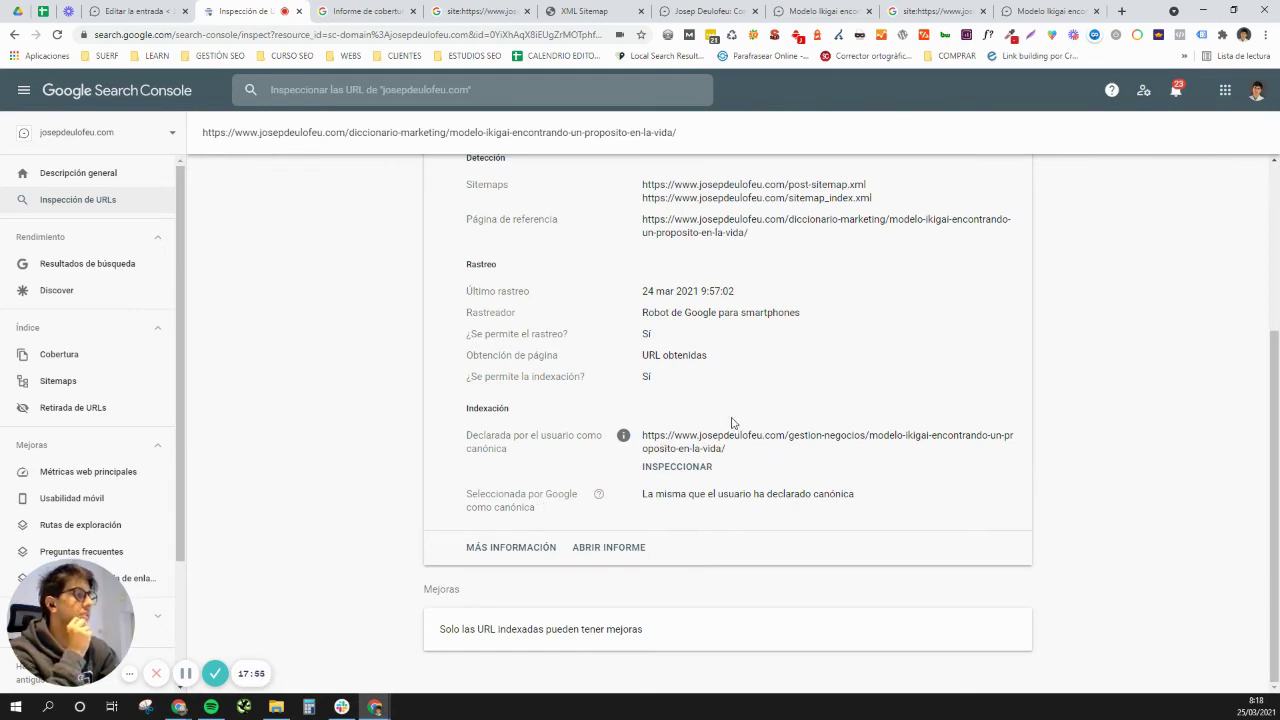
Step: On the live Ikigai article, examine the canonical status with Robots Exclusion Checker and the redirect chain with Redirect Path
{"action": "left_click", "coordinate": [1063, 10]}
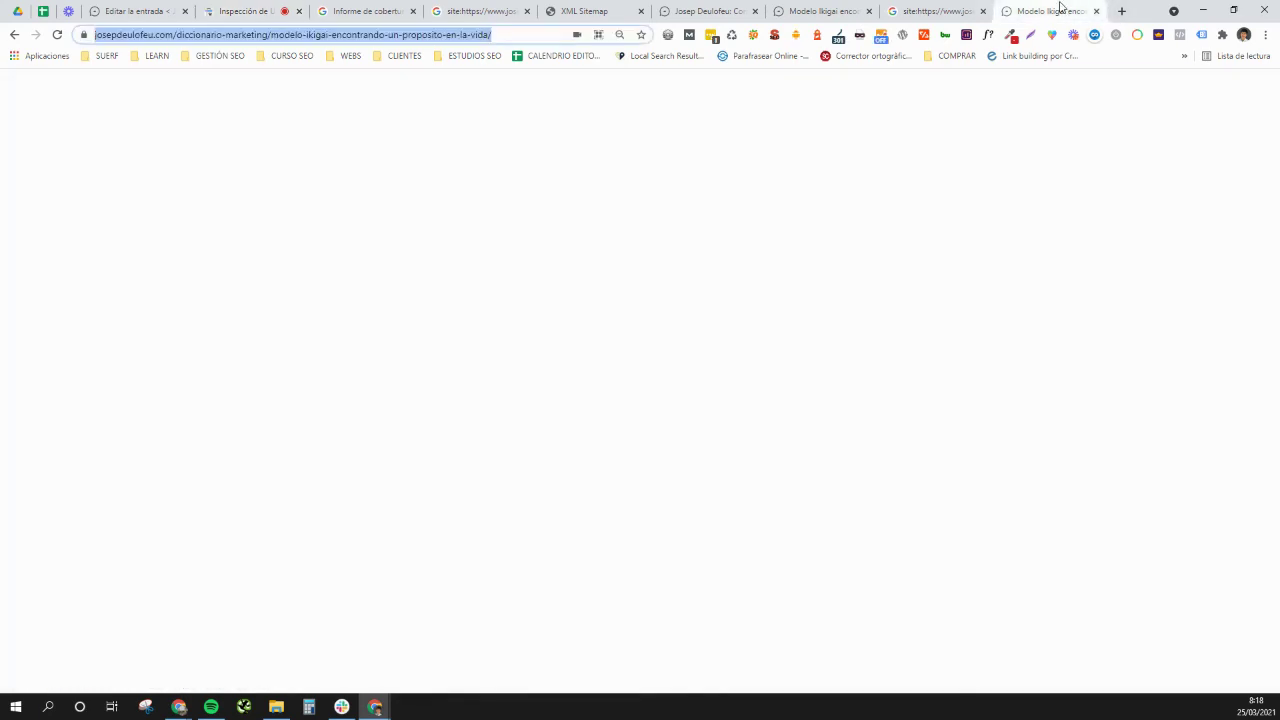
{"action": "left_click", "coordinate": [798, 38]}
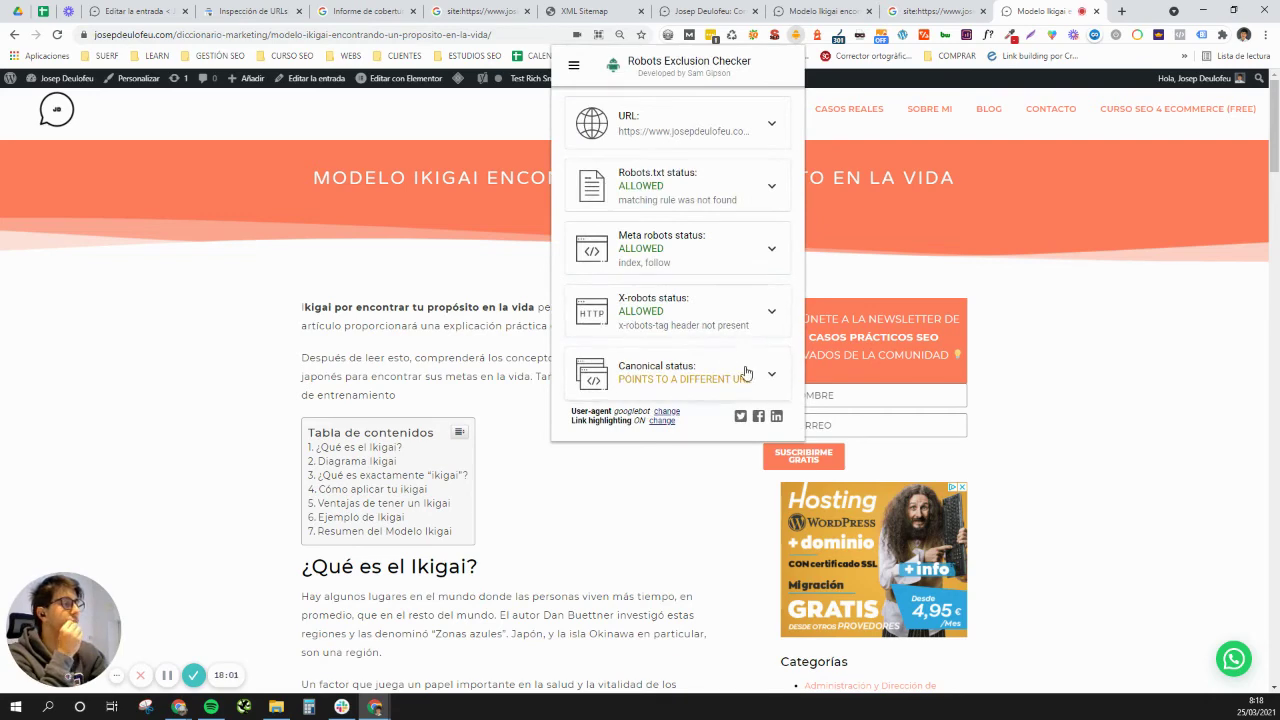
{"action": "left_click", "coordinate": [746, 372]}
{"action": "scroll", "coordinate": [740, 365], "scroll_direction": "down", "scroll_amount": 2}
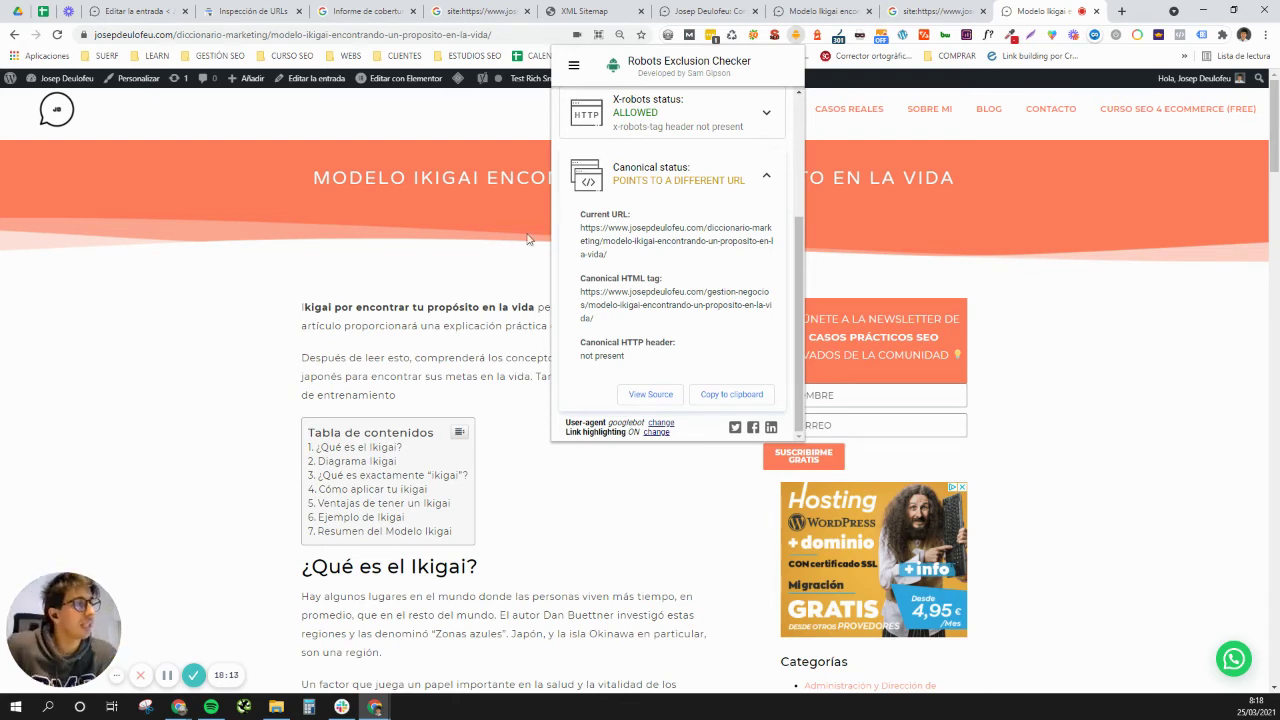
{"action": "scroll", "coordinate": [668, 270], "scroll_direction": "up", "scroll_amount": 3}
{"action": "left_click", "coordinate": [719, 134]}
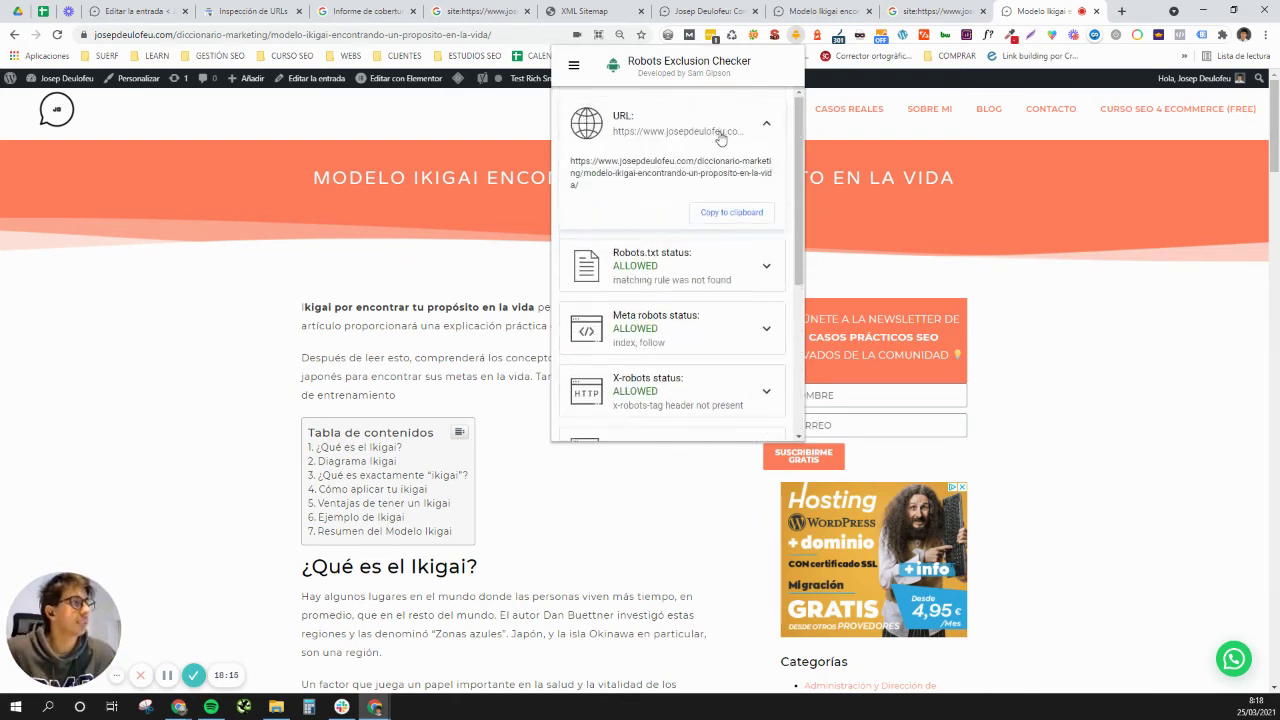
{"action": "left_click", "coordinate": [838, 36]}
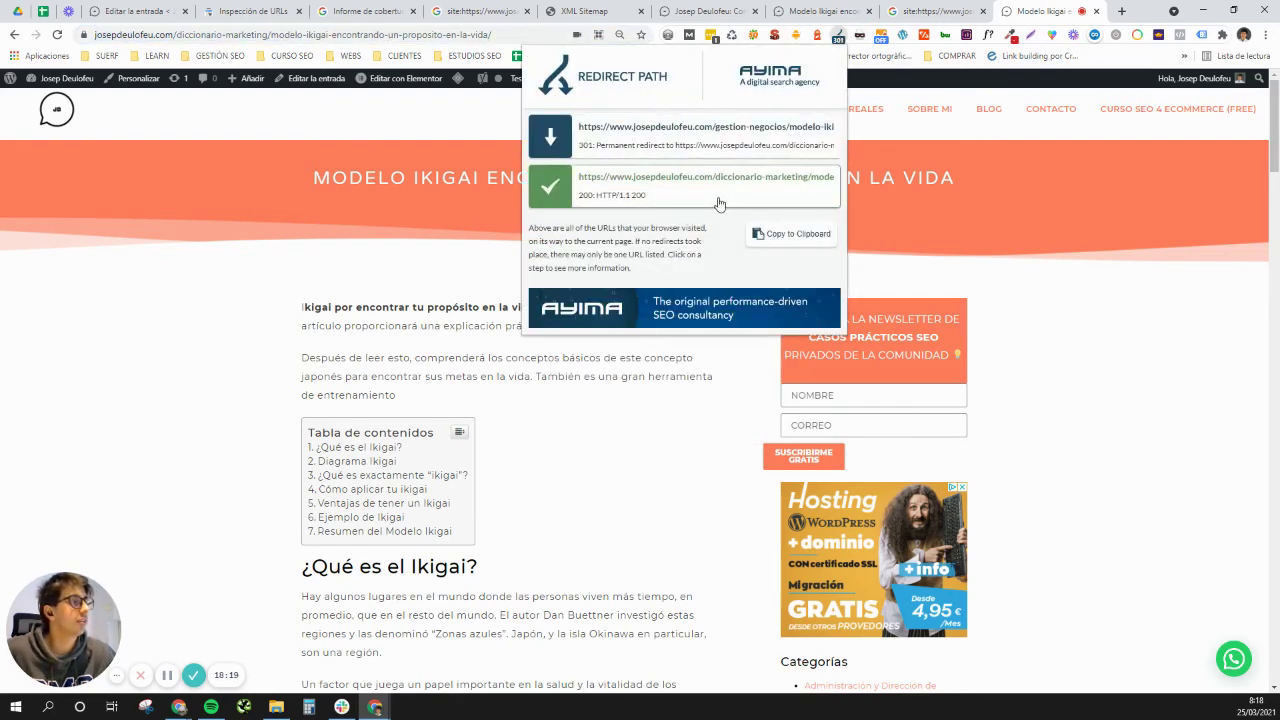
{"action": "left_click", "coordinate": [256, 130]}
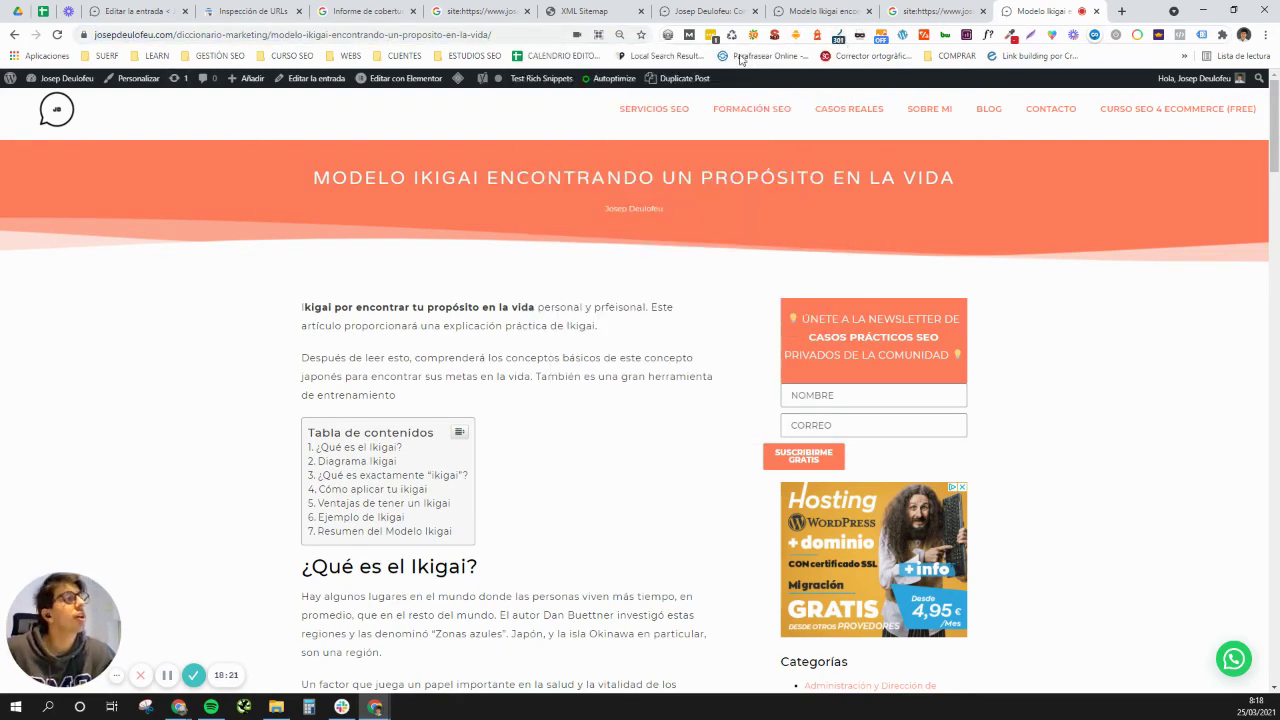
Step: Open the Ikigai article in the WordPress editor and expand the "Avanzado" section of its Yoast SEO settings
{"action": "left_click", "coordinate": [326, 80]}
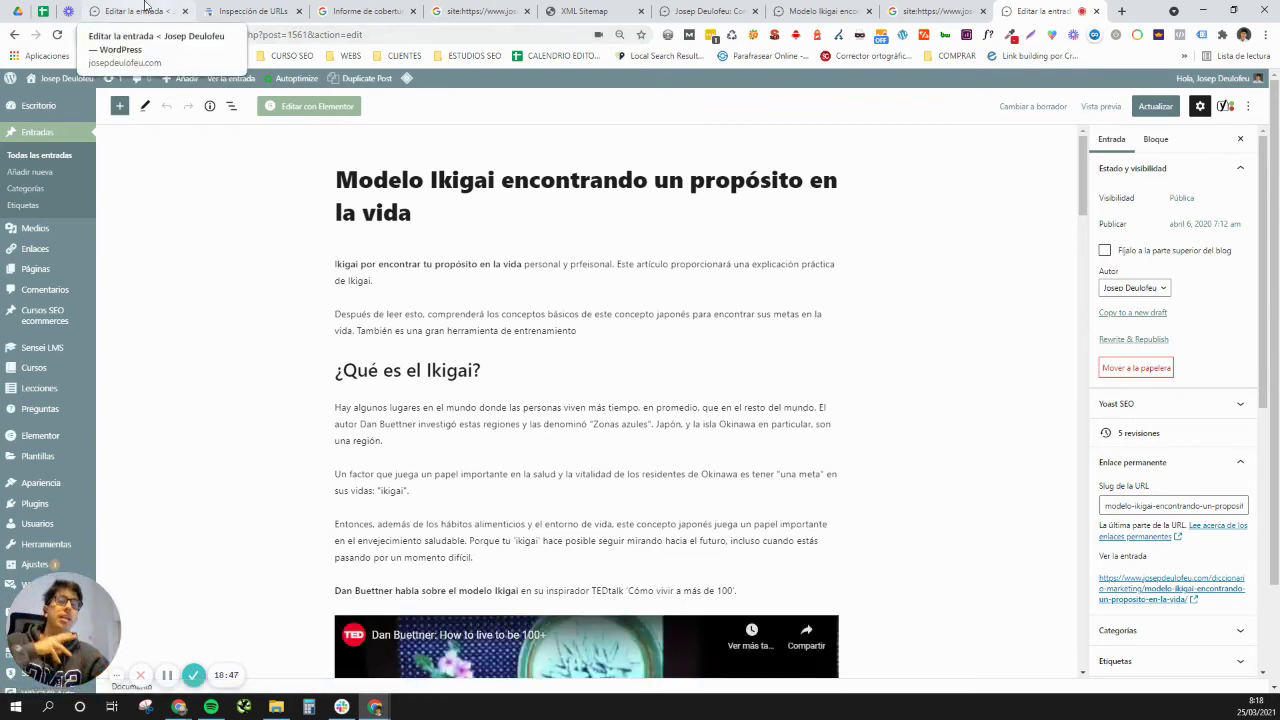
{"action": "scroll", "coordinate": [545, 498], "scroll_direction": "down", "scroll_amount": 20}
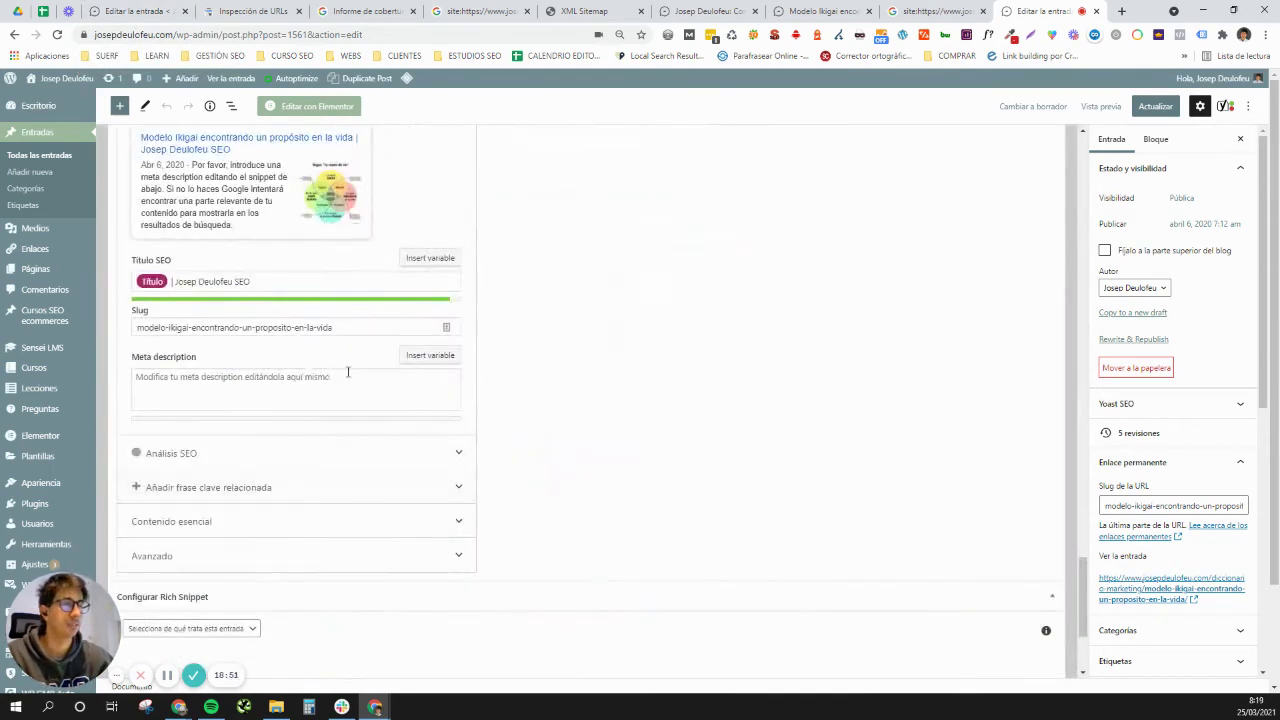
{"action": "left_click", "coordinate": [380, 558]}
{"action": "scroll", "coordinate": [297, 503], "scroll_direction": "down", "scroll_amount": 4}
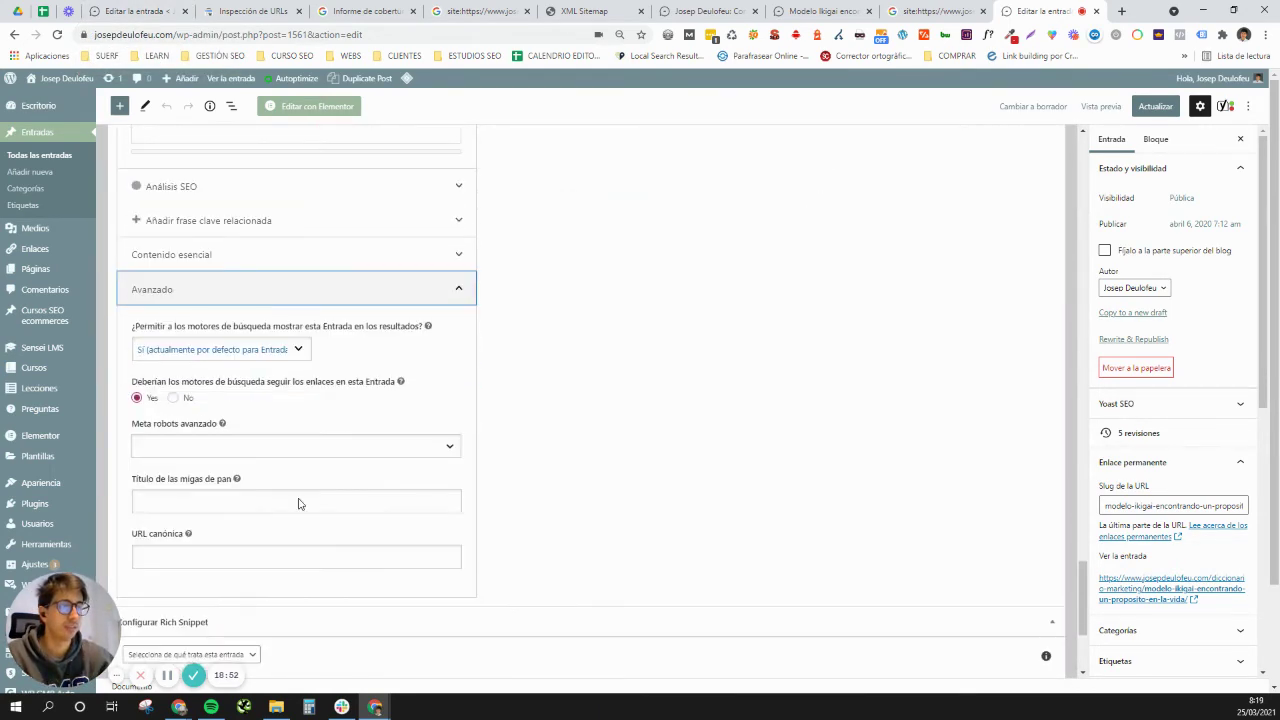
{"action": "scroll", "coordinate": [290, 410], "scroll_direction": "up", "scroll_amount": 2}
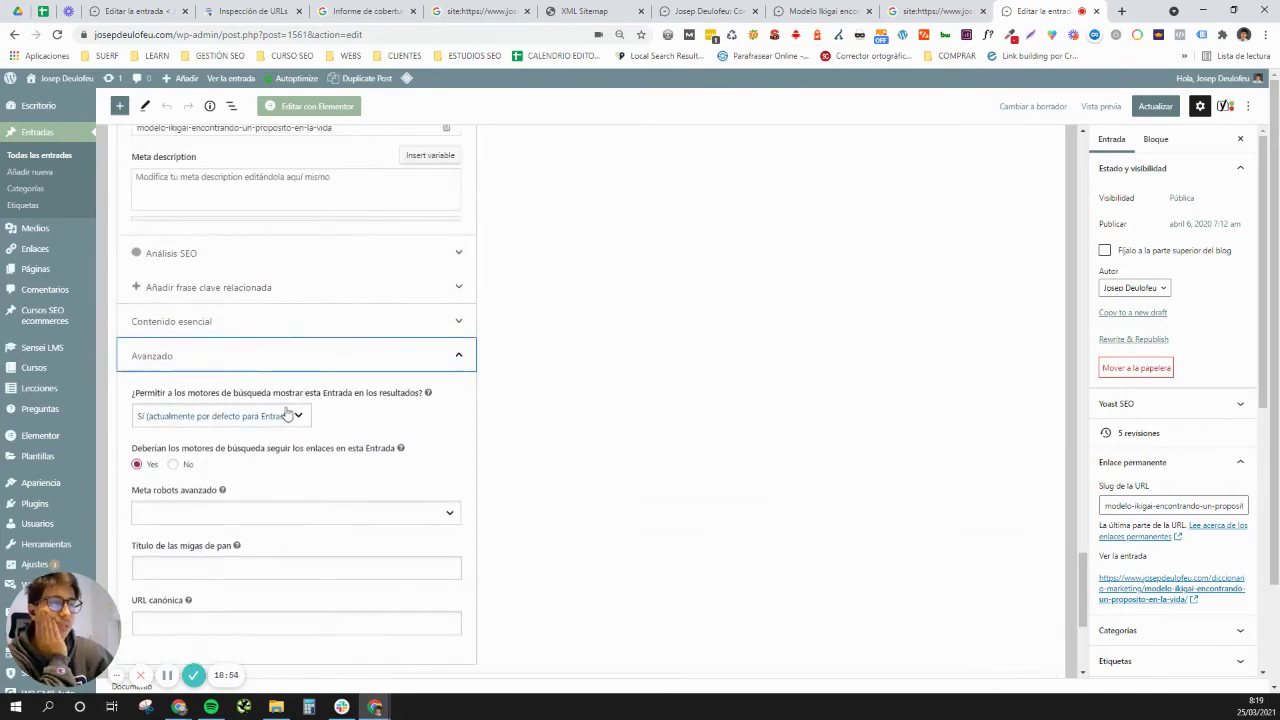
{"action": "scroll", "coordinate": [340, 414], "scroll_direction": "down", "scroll_amount": 2}
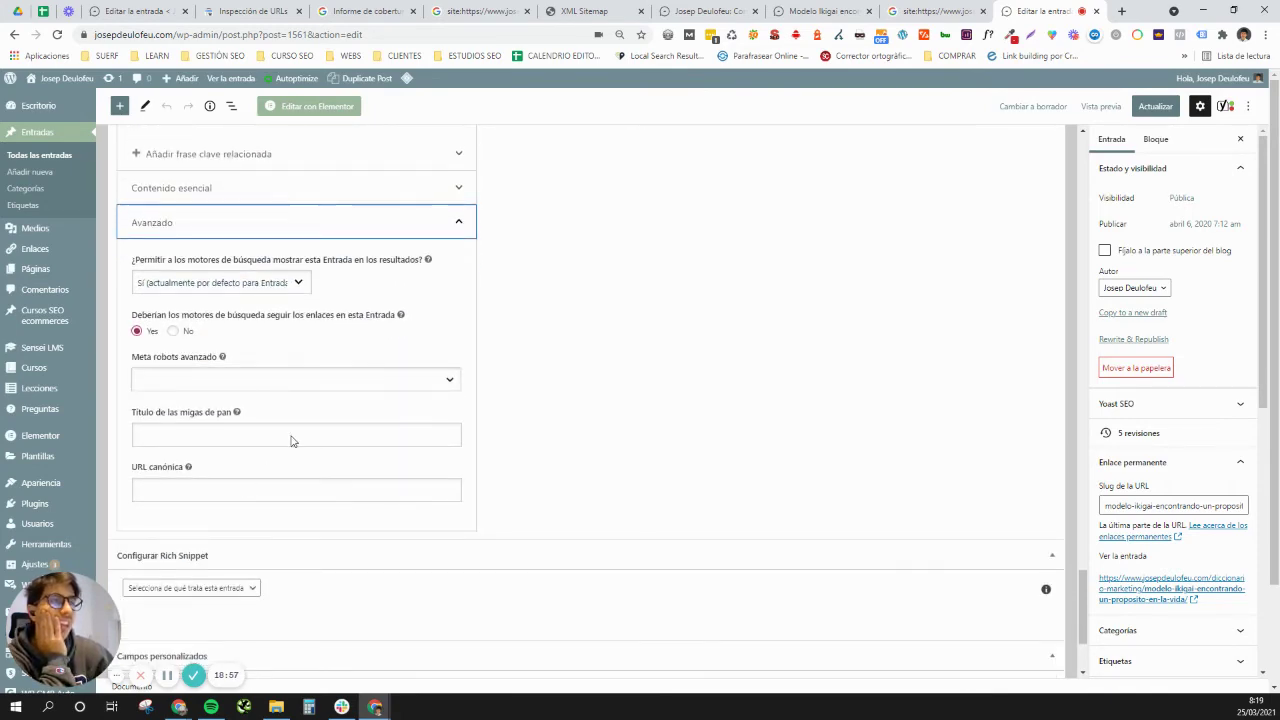
{"action": "scroll", "coordinate": [820, 243], "scroll_direction": "up", "scroll_amount": 15}
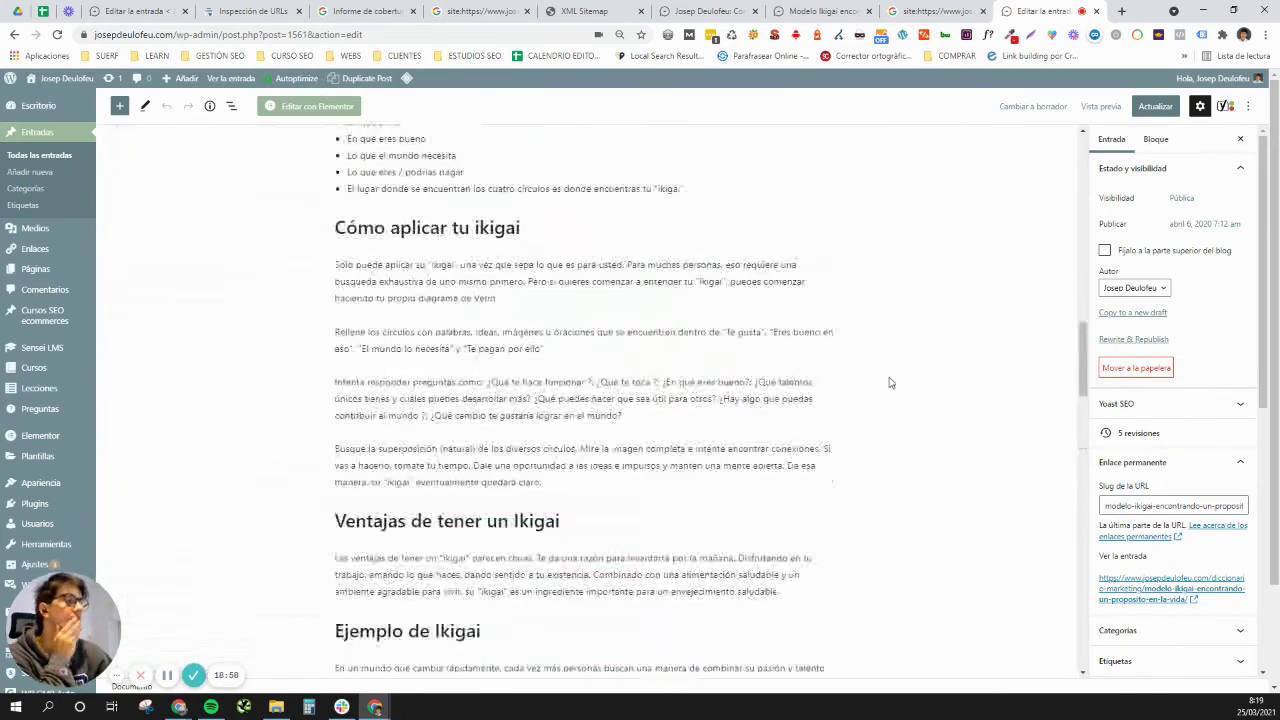
{"action": "scroll", "coordinate": [905, 385], "scroll_direction": "up", "scroll_amount": 10}
{"action": "scroll", "coordinate": [960, 380], "scroll_direction": "down", "scroll_amount": 5}
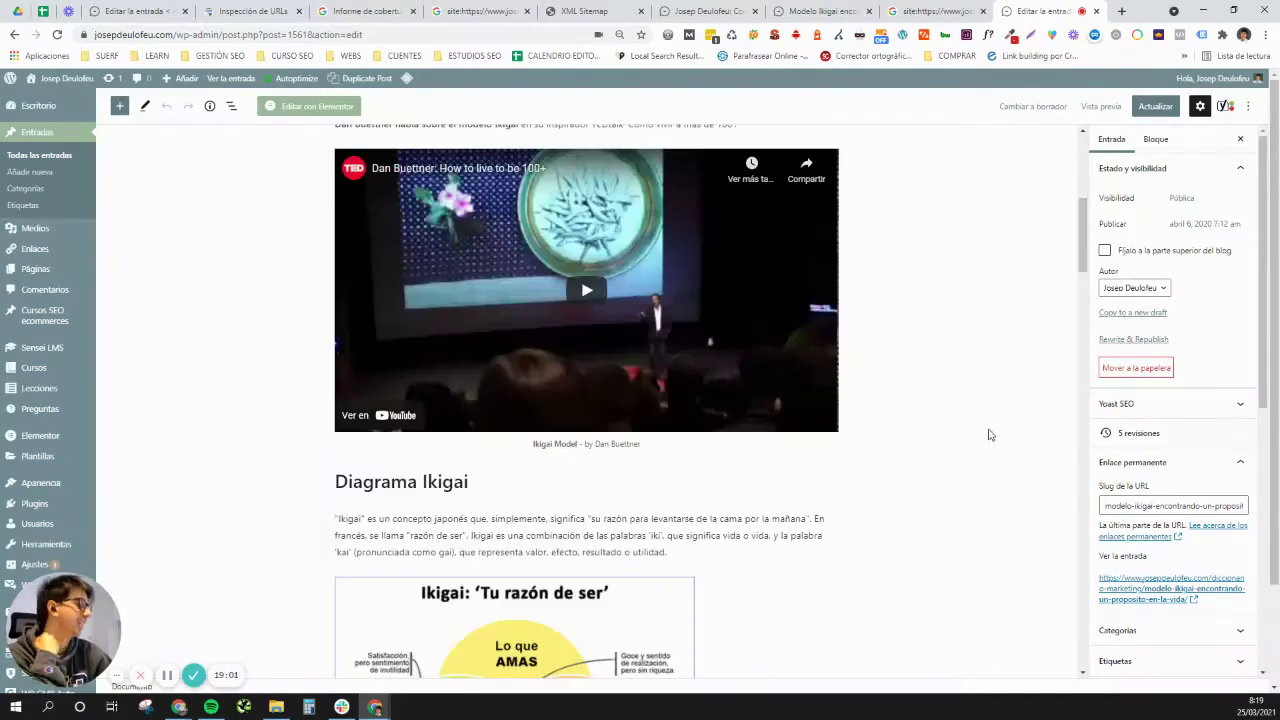
{"action": "scroll", "coordinate": [988, 434], "scroll_direction": "down", "scroll_amount": 20}
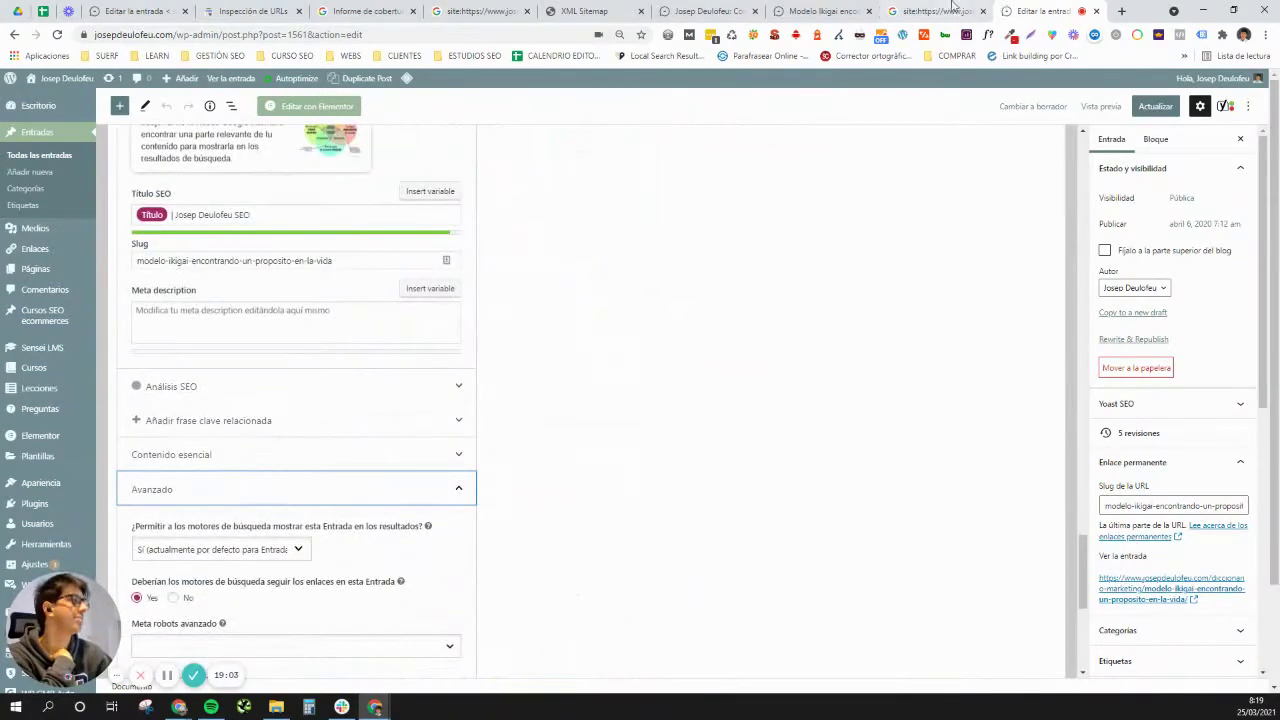
Step: Set the article's "URL canónica" to its own full /diccionario-marketing/modelo-ikigai-encontrando-un-proposito-en-la-vida/ address, copied from the site: search, and update the post
{"action": "left_click", "coordinate": [955, 10]}
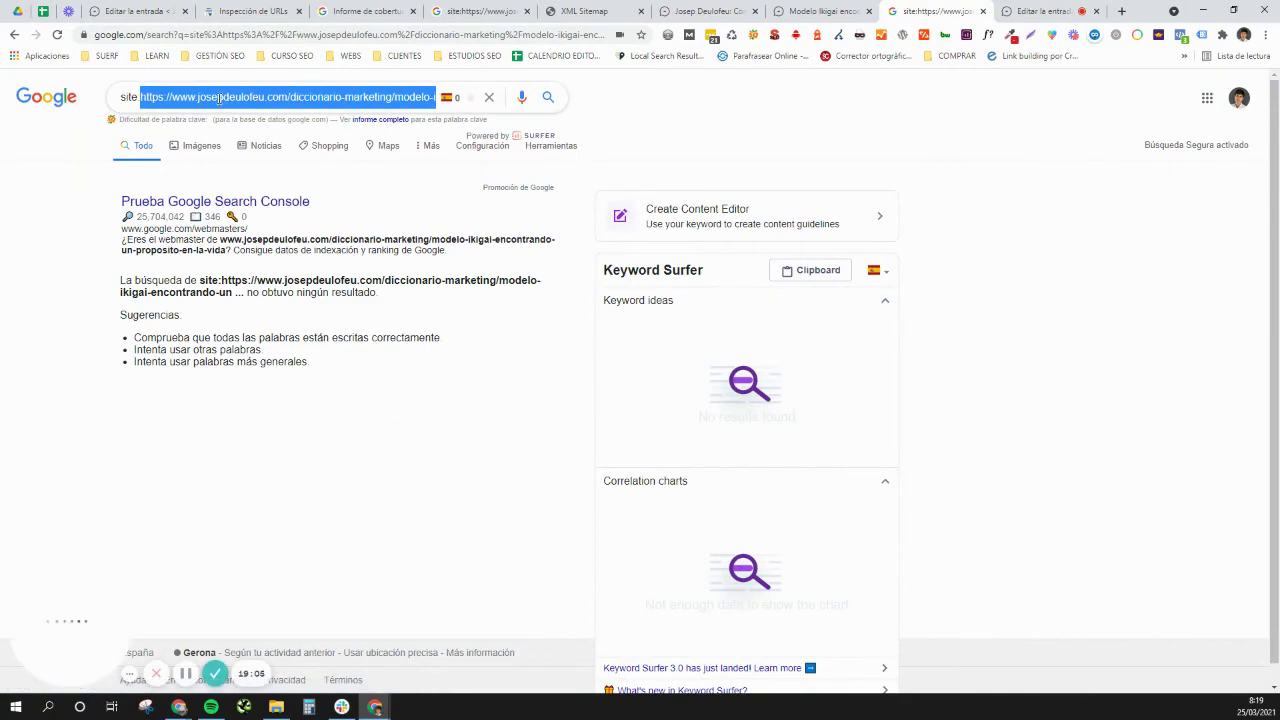
{"action": "left_click", "coordinate": [1045, 10]}
{"action": "scroll", "coordinate": [400, 366], "scroll_direction": "up", "scroll_amount": 5}
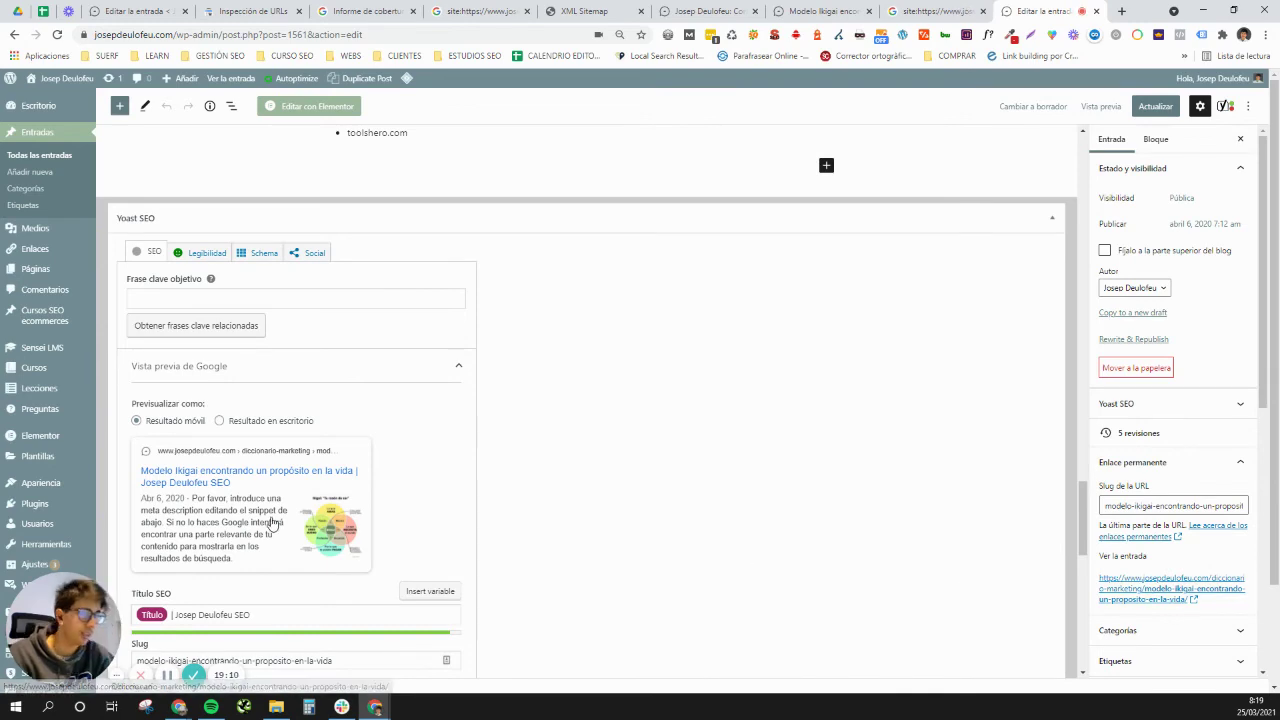
{"action": "scroll", "coordinate": [272, 524], "scroll_direction": "down", "scroll_amount": 8}
{"action": "left_click", "coordinate": [226, 420]}
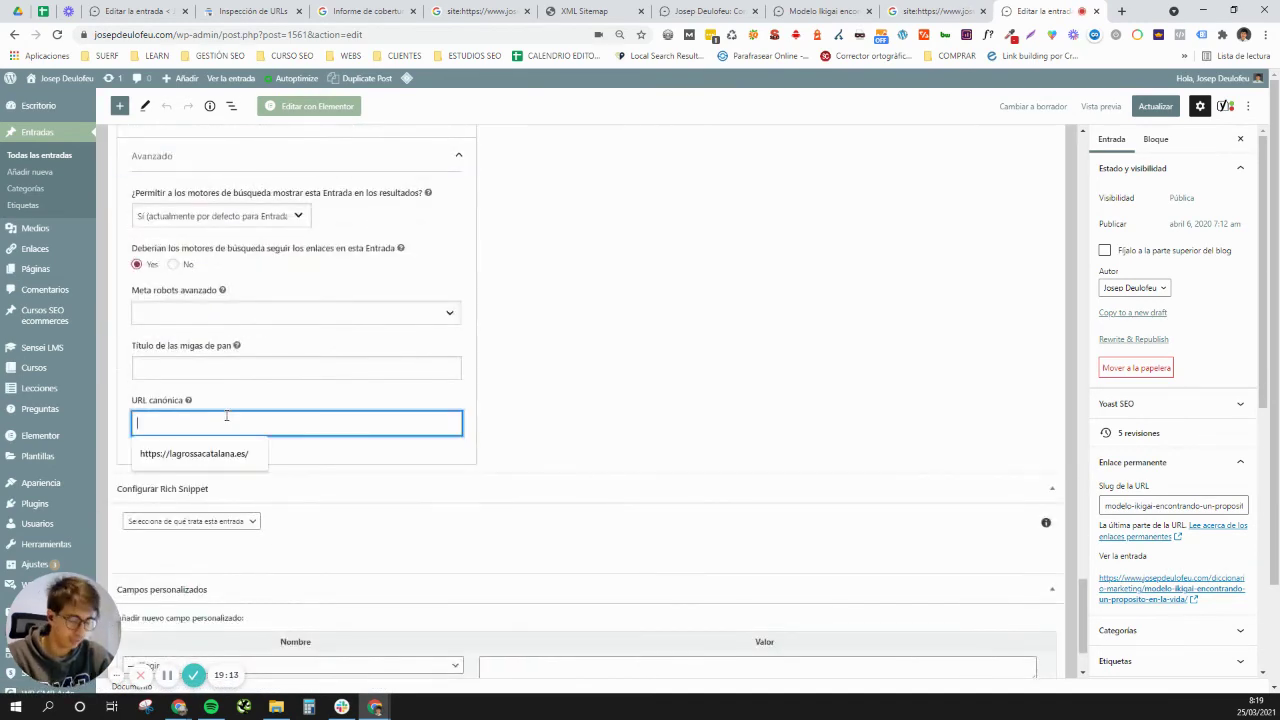
{"action": "type", "text": "https://www.josepdeulofeu.com/diccionario-marketing/modelo-ikigai-encontrando-un-proposito-en-la-vida/"}
{"action": "left_click_drag", "start_coordinate": [149, 423], "coordinate": [40, 433]}
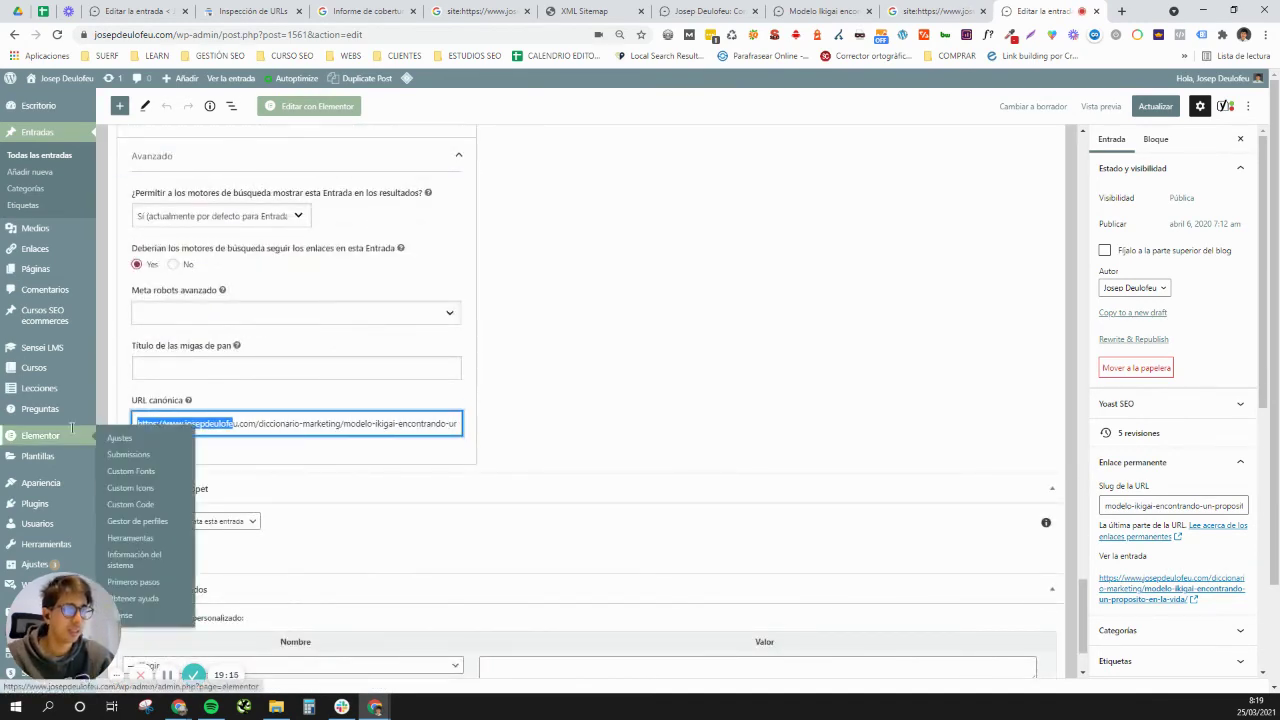
{"action": "left_click", "coordinate": [1153, 107]}
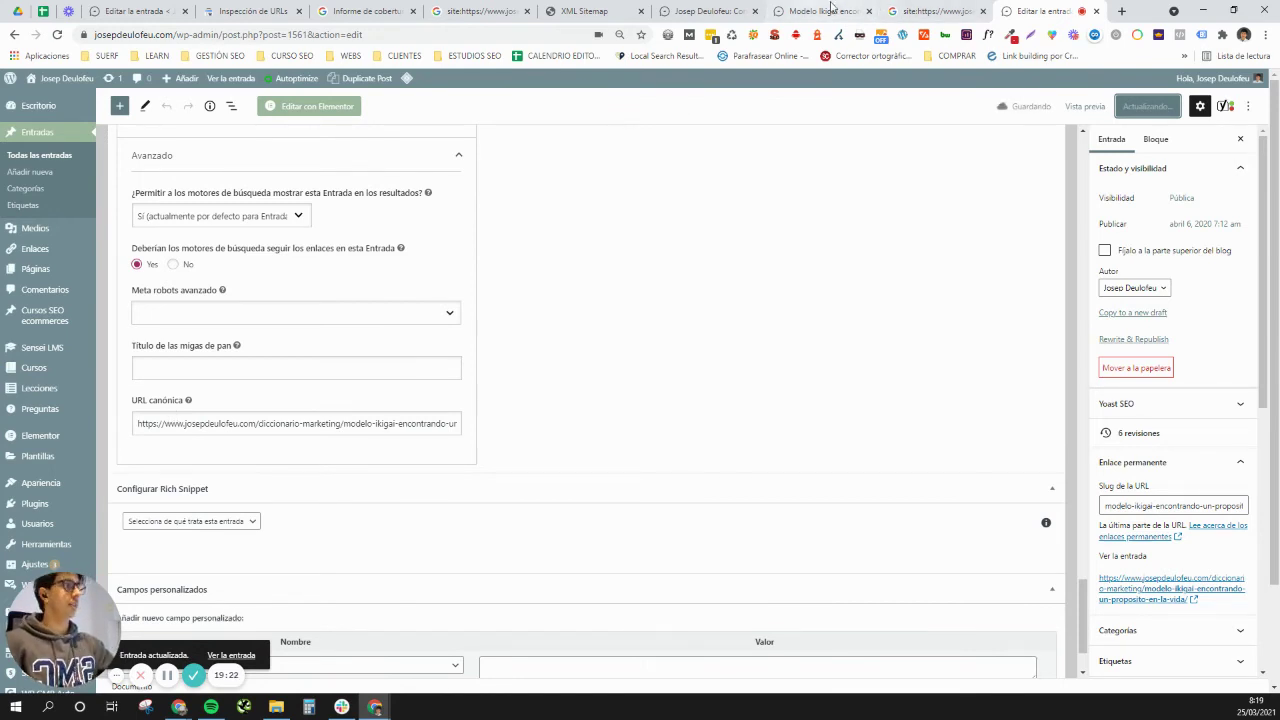
Step: Open the updated Ikigai article in a new browser tab and check its canonical status with Robots Exclusion Checker
{"action": "right_click", "coordinate": [246, 657]}
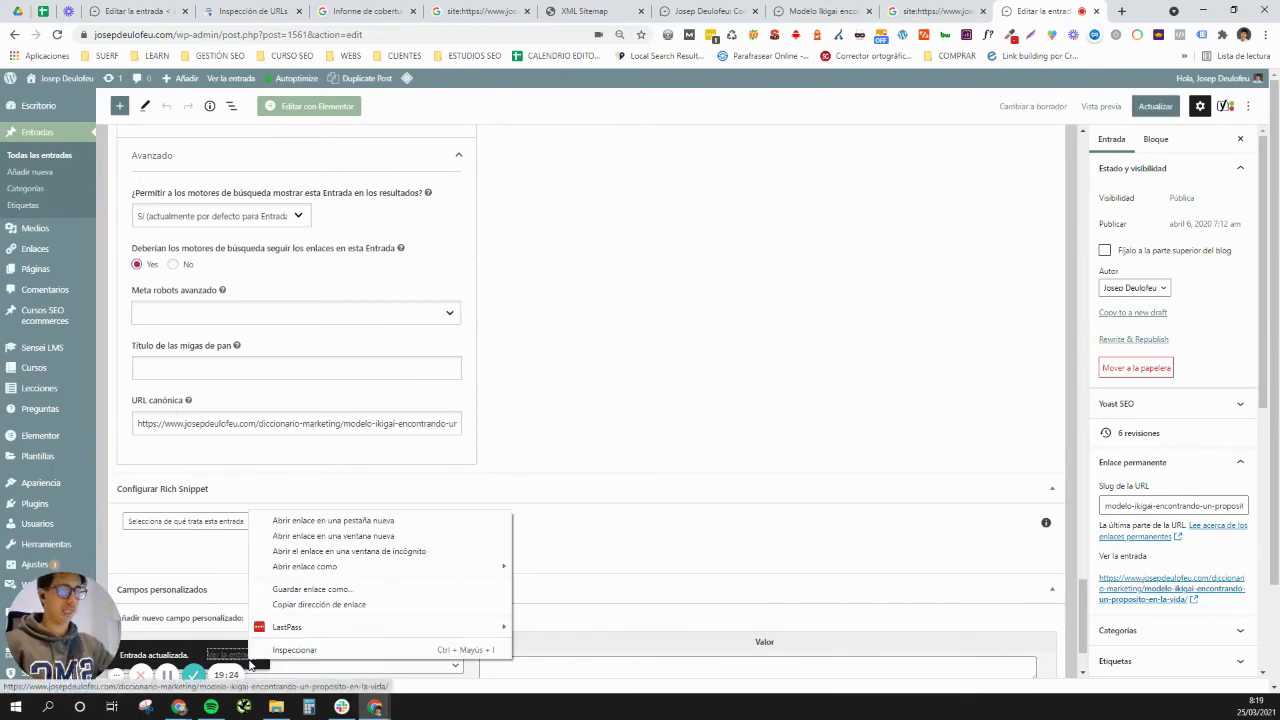
{"action": "left_click", "coordinate": [320, 518]}
{"action": "left_click", "coordinate": [1071, 10]}
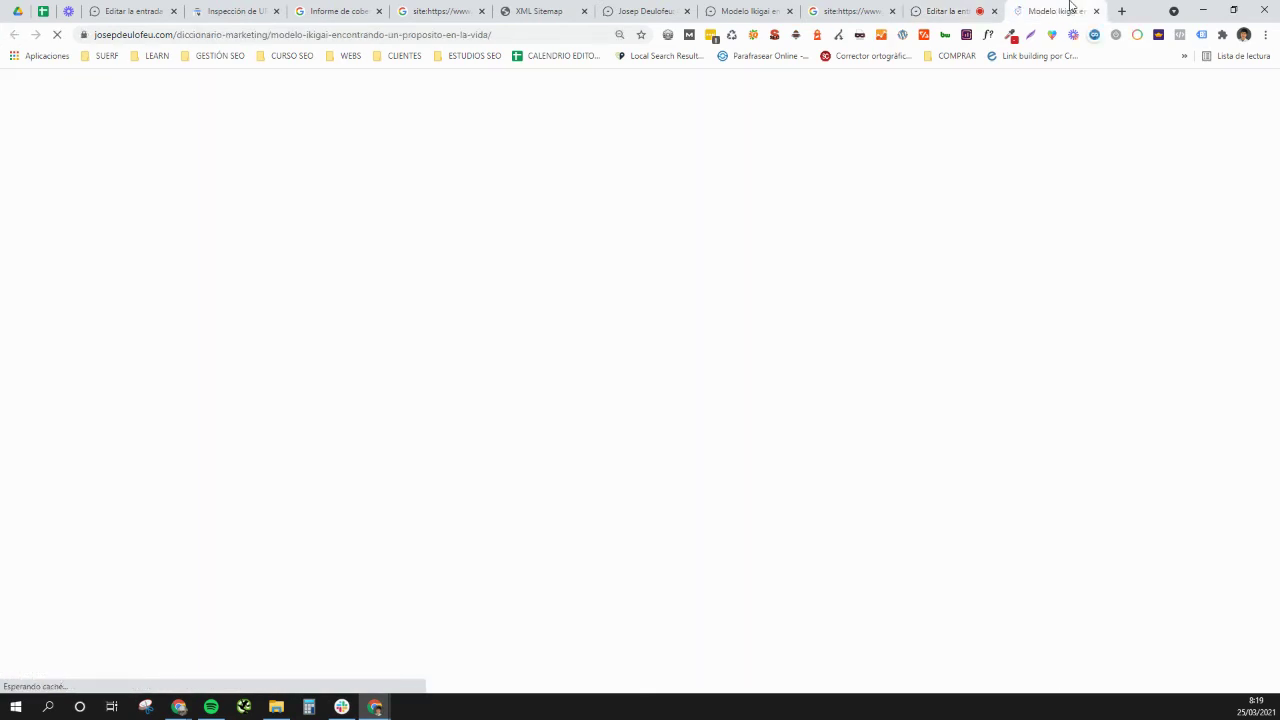
{"action": "left_click", "coordinate": [797, 37]}
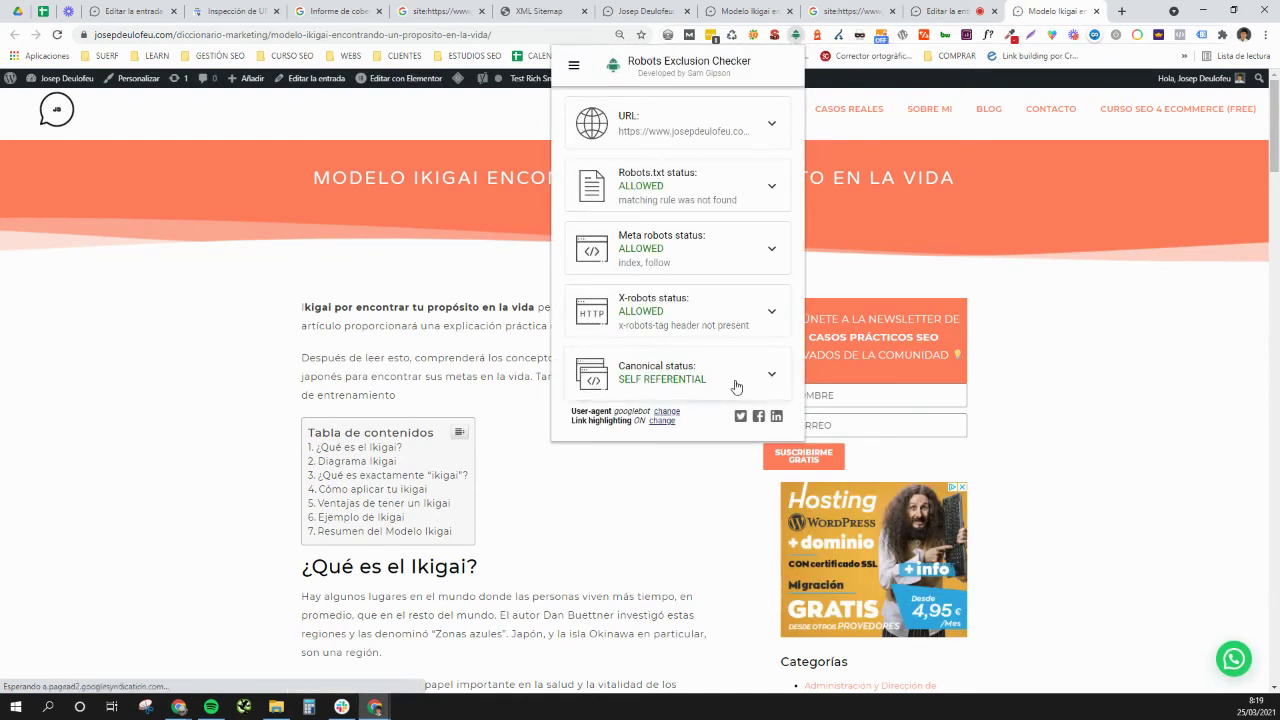
{"action": "left_click", "coordinate": [1168, 358]}
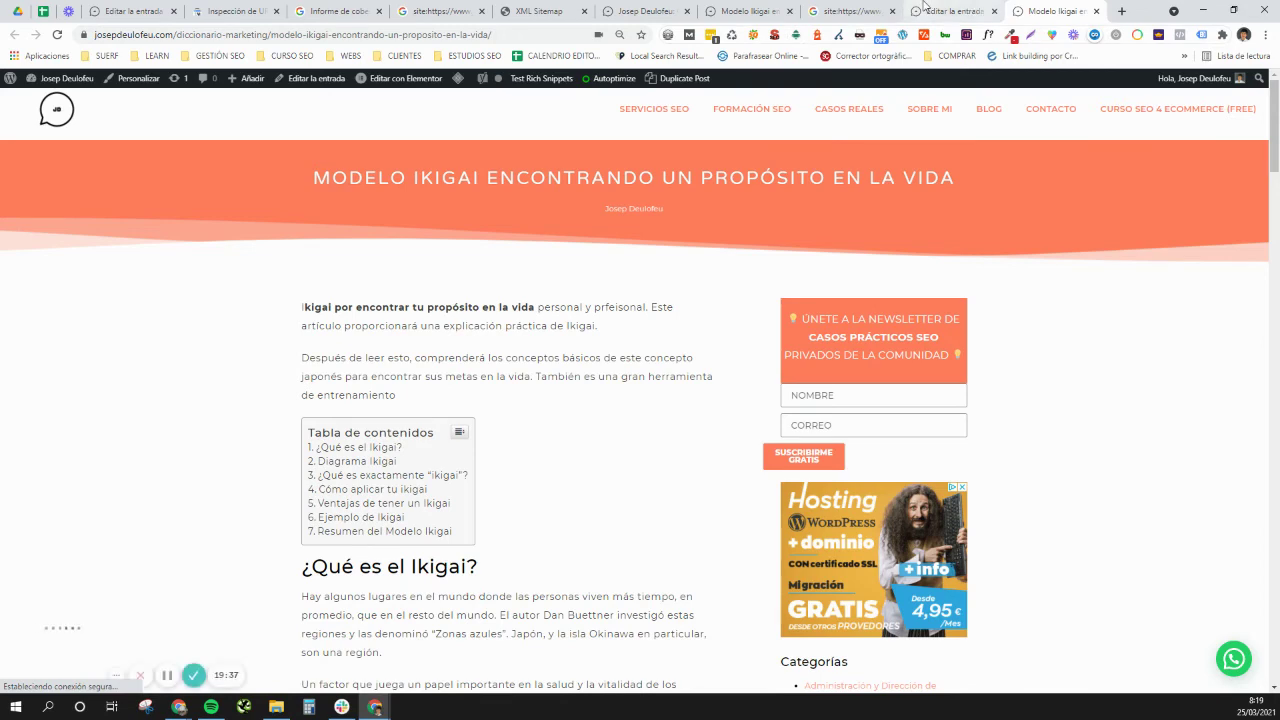
Step: Return to the Ikigai article's URL inspection in Search Console, request its indexing and dismiss the confirmation
{"action": "left_click", "coordinate": [238, 10]}
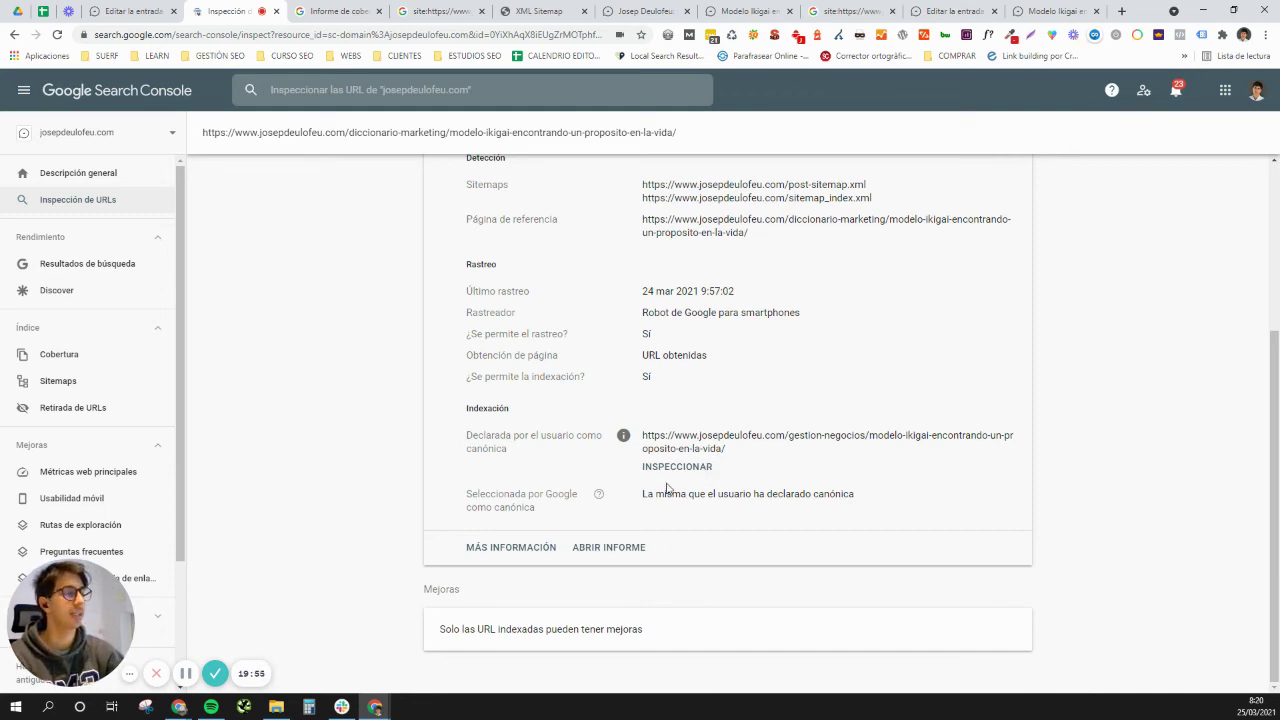
{"action": "scroll", "coordinate": [669, 480], "scroll_direction": "up", "scroll_amount": 3}
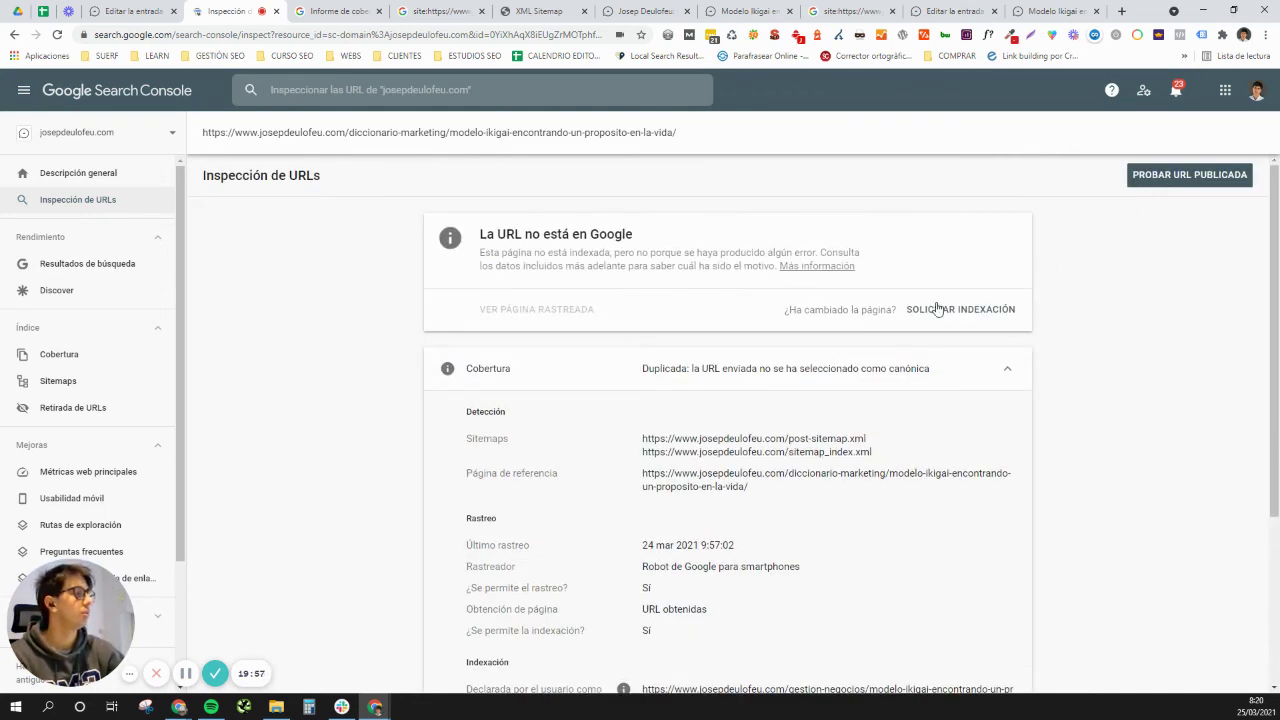
{"action": "left_click", "coordinate": [930, 312]}
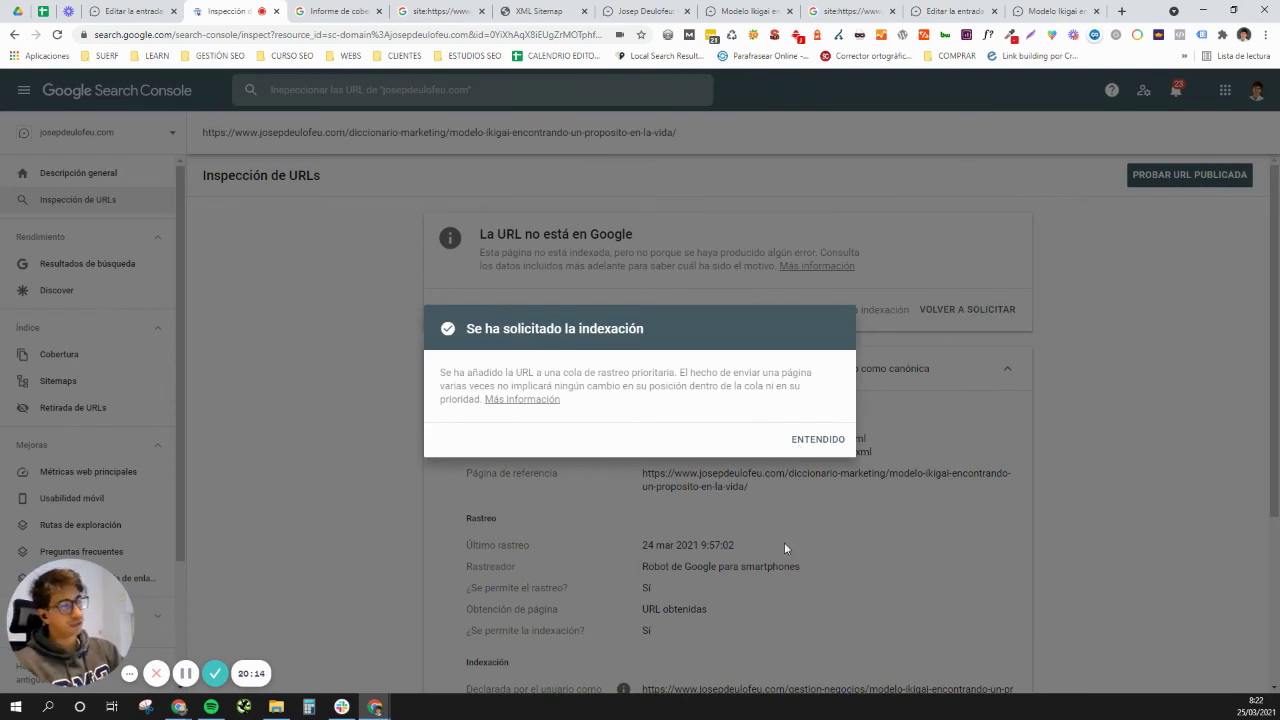
{"action": "left_click", "coordinate": [816, 440]}
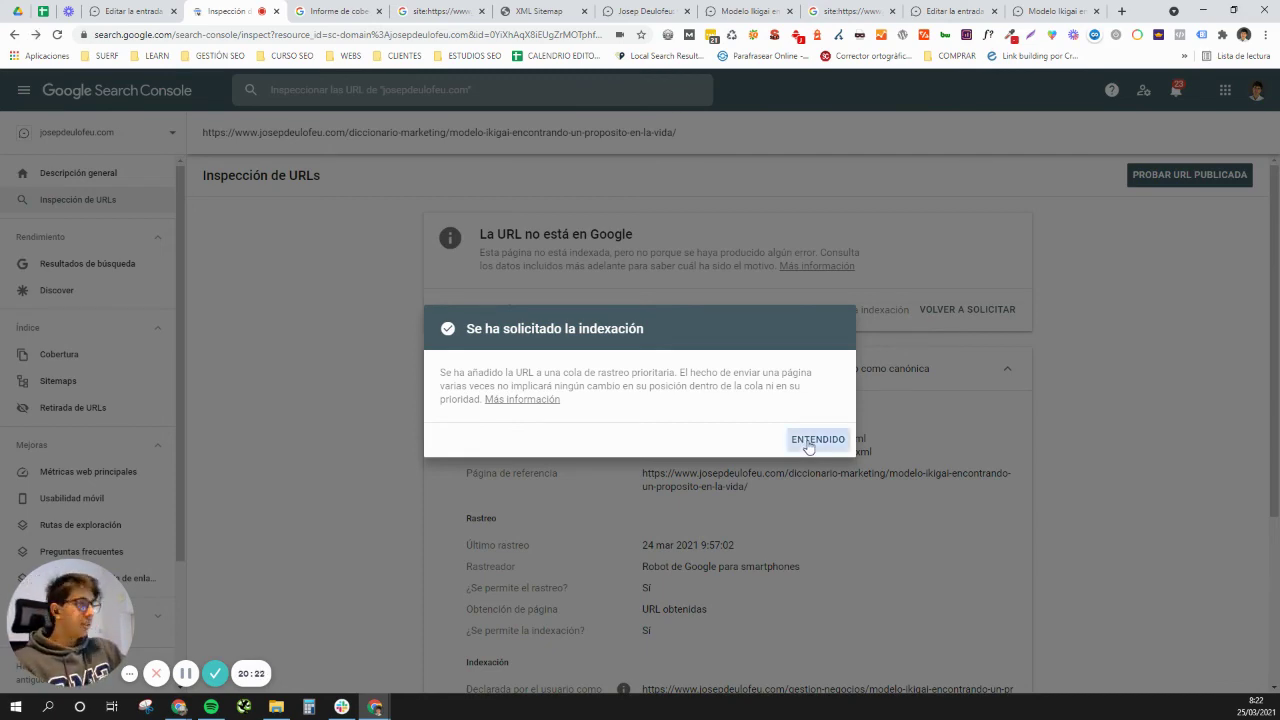
Step: Open the "Cobertura" report and show 25 rows per page in its "Detalles" table of exclusion reasons
{"action": "left_click", "coordinate": [144, 357]}
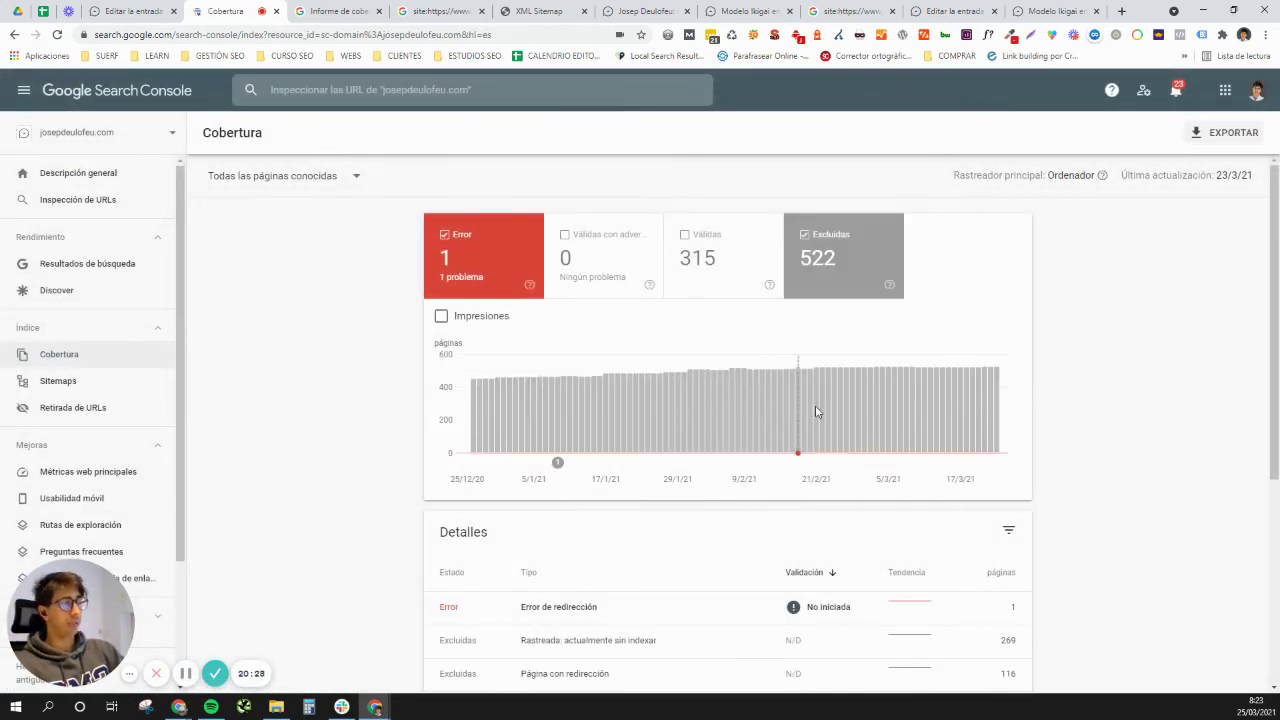
{"action": "scroll", "coordinate": [760, 440], "scroll_direction": "down", "scroll_amount": 4}
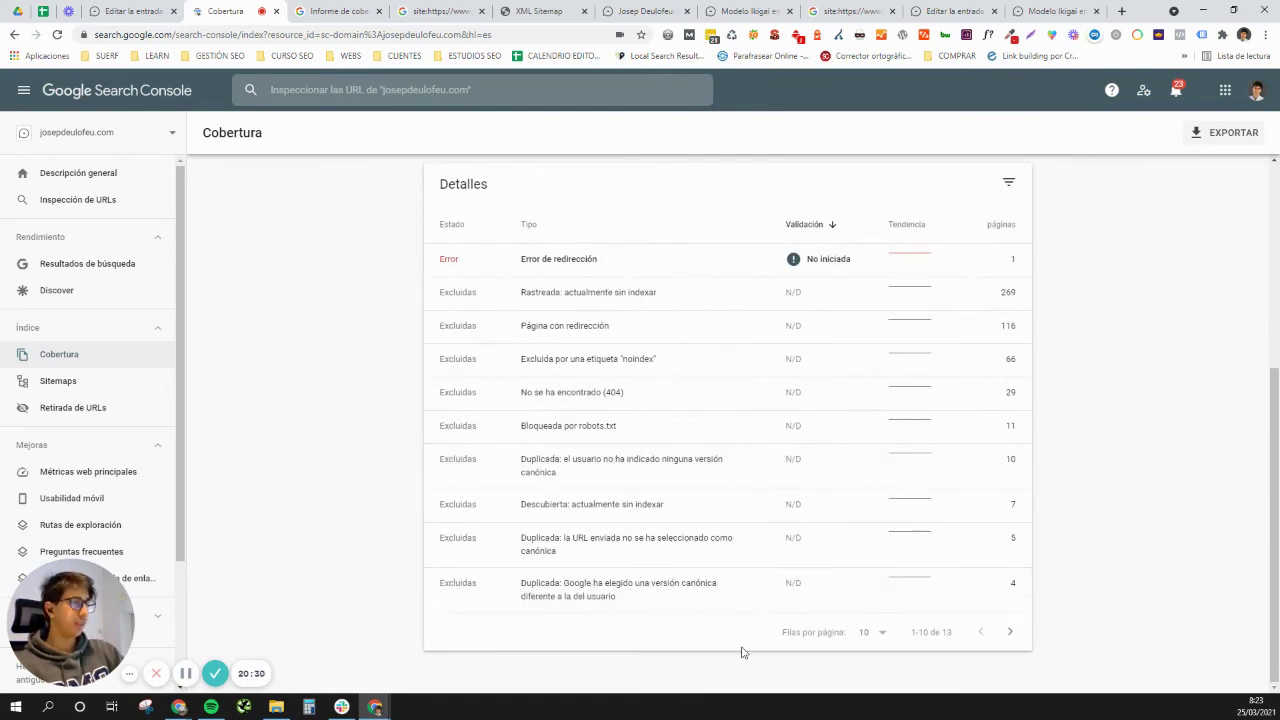
{"action": "left_click", "coordinate": [879, 641]}
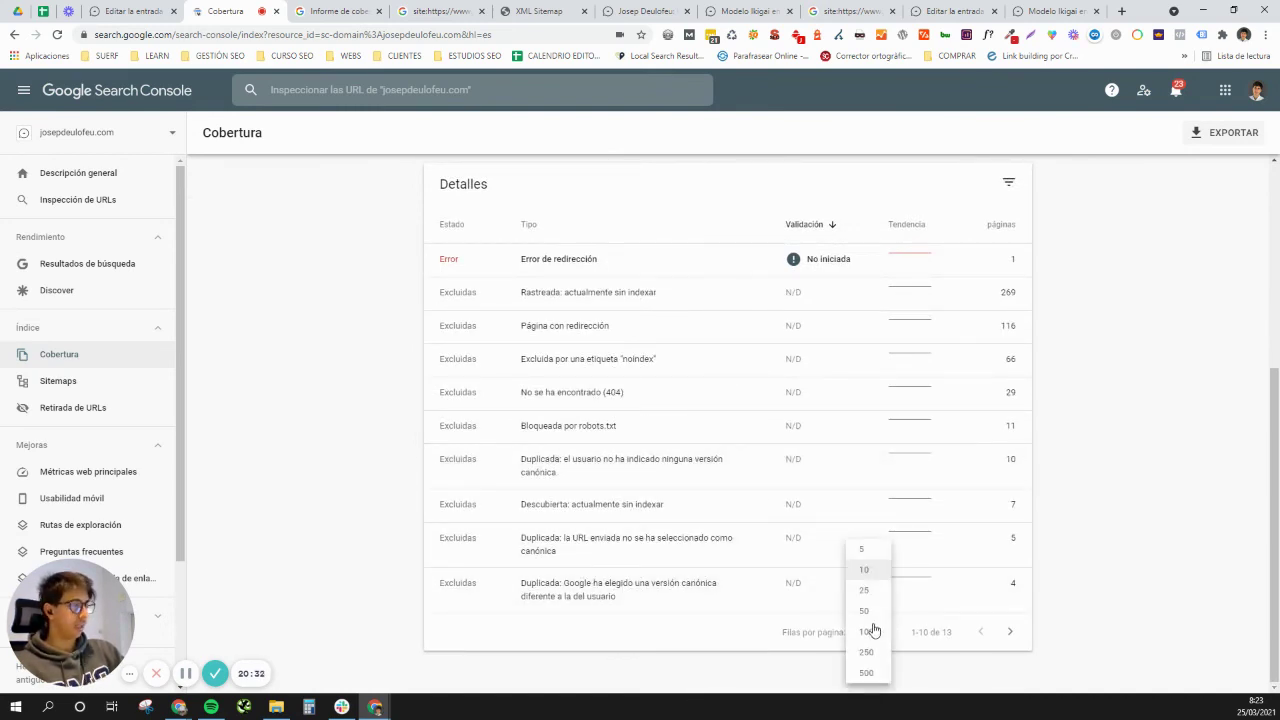
{"action": "left_click", "coordinate": [880, 594]}
{"action": "scroll", "coordinate": [897, 647], "scroll_direction": "down", "scroll_amount": 1}
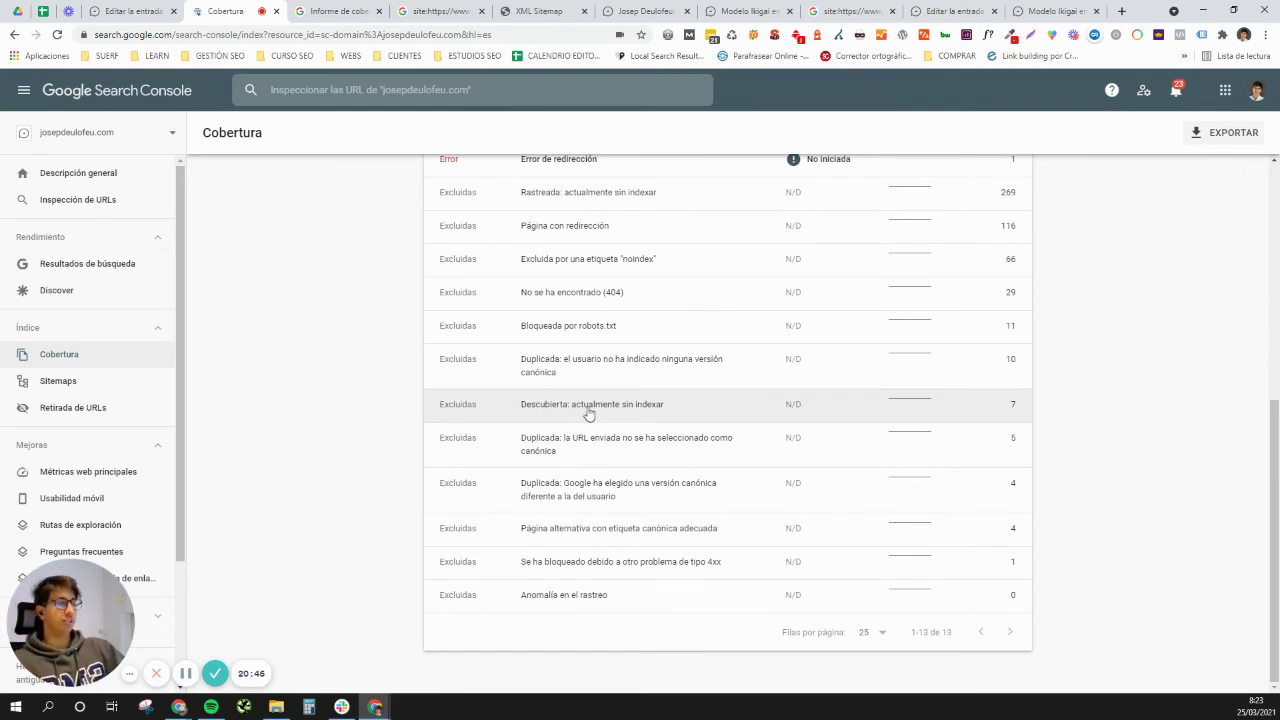
Step: Open the "Duplicada: Google ha elegido una versión canónica diferente a la del usuario" issue and review its affected pages and example URLs
{"action": "left_click", "coordinate": [659, 497]}
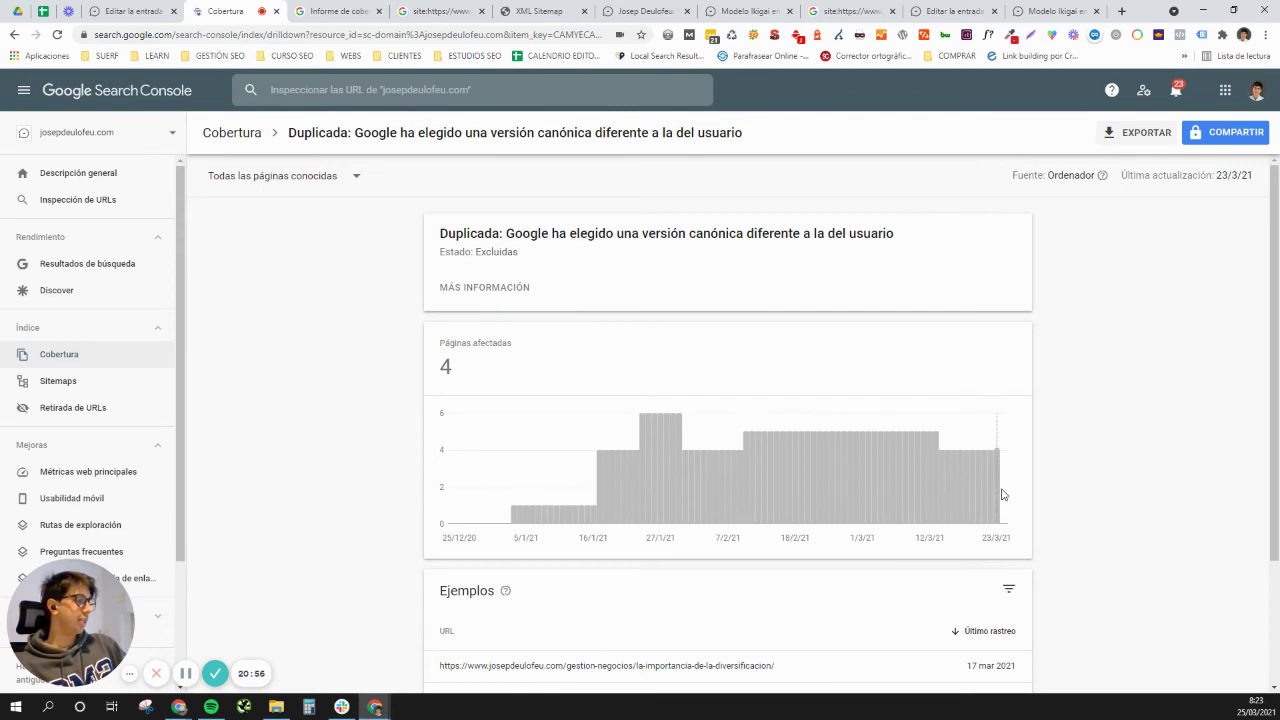
{"action": "mouse_move", "coordinate": [1001, 494]}
{"action": "scroll", "coordinate": [980, 505], "scroll_direction": "down", "scroll_amount": 2}
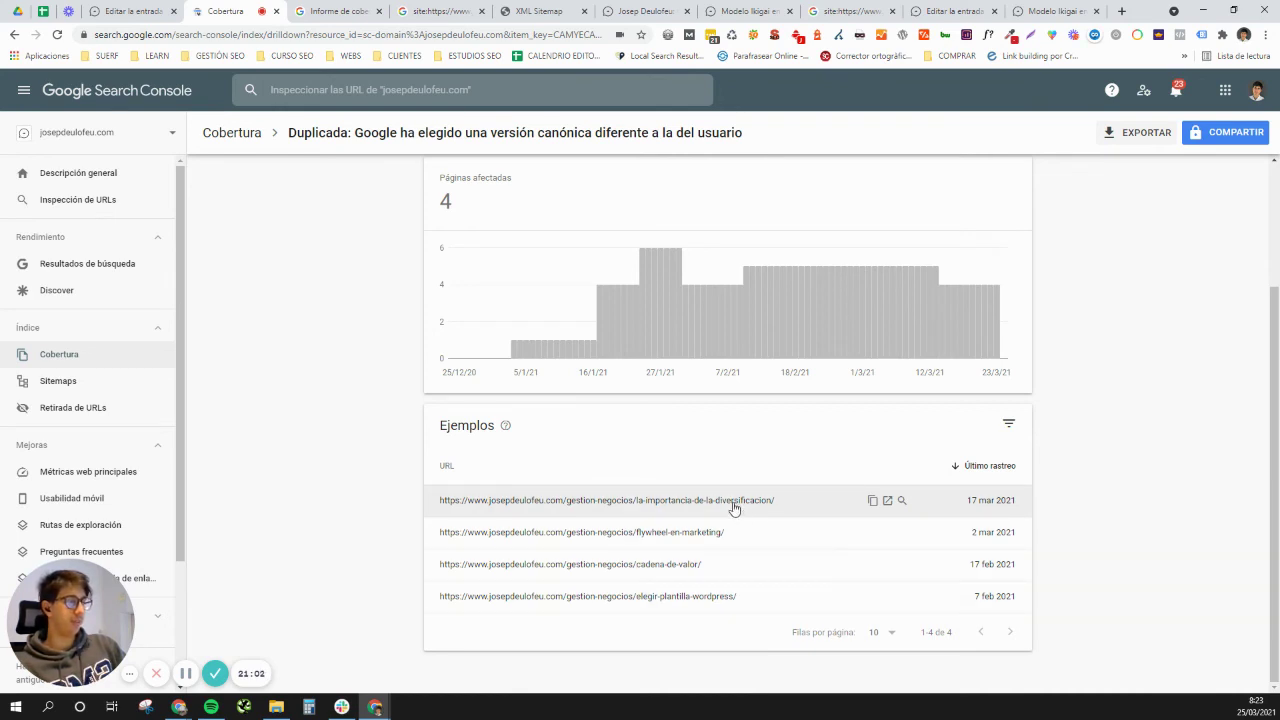
{"action": "mouse_move", "coordinate": [507, 428]}
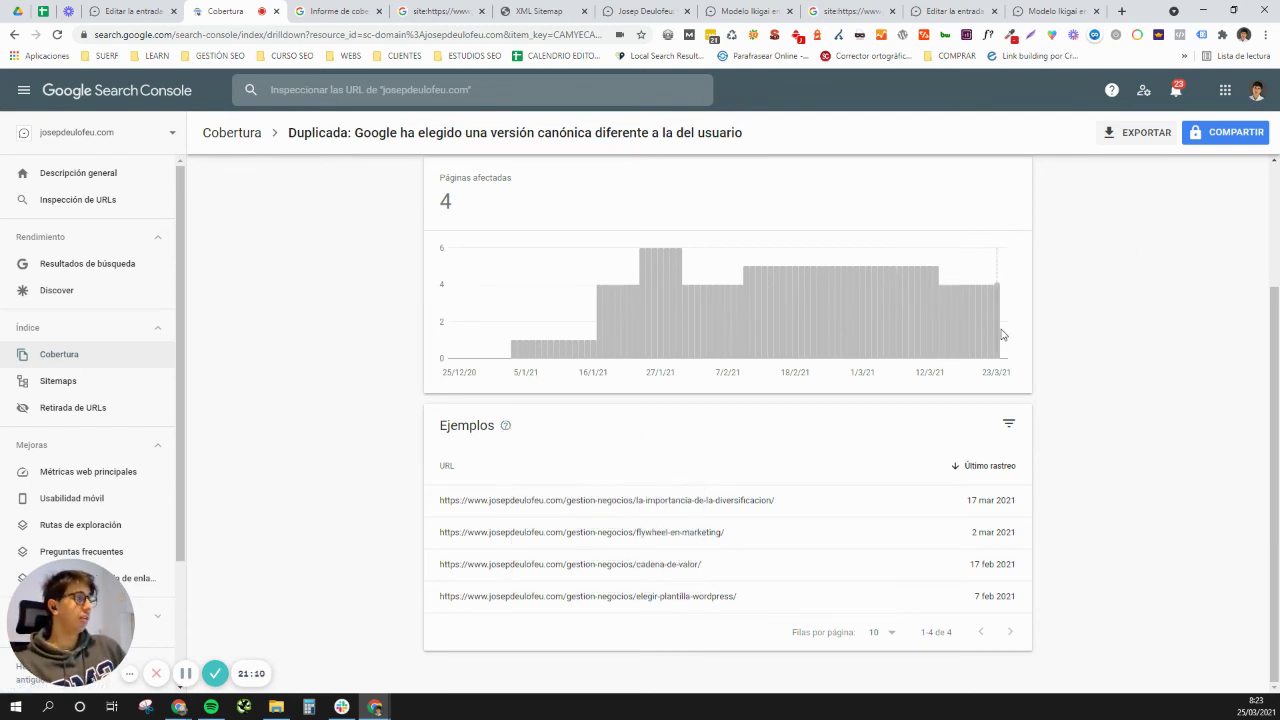
{"action": "mouse_move", "coordinate": [1000, 330]}
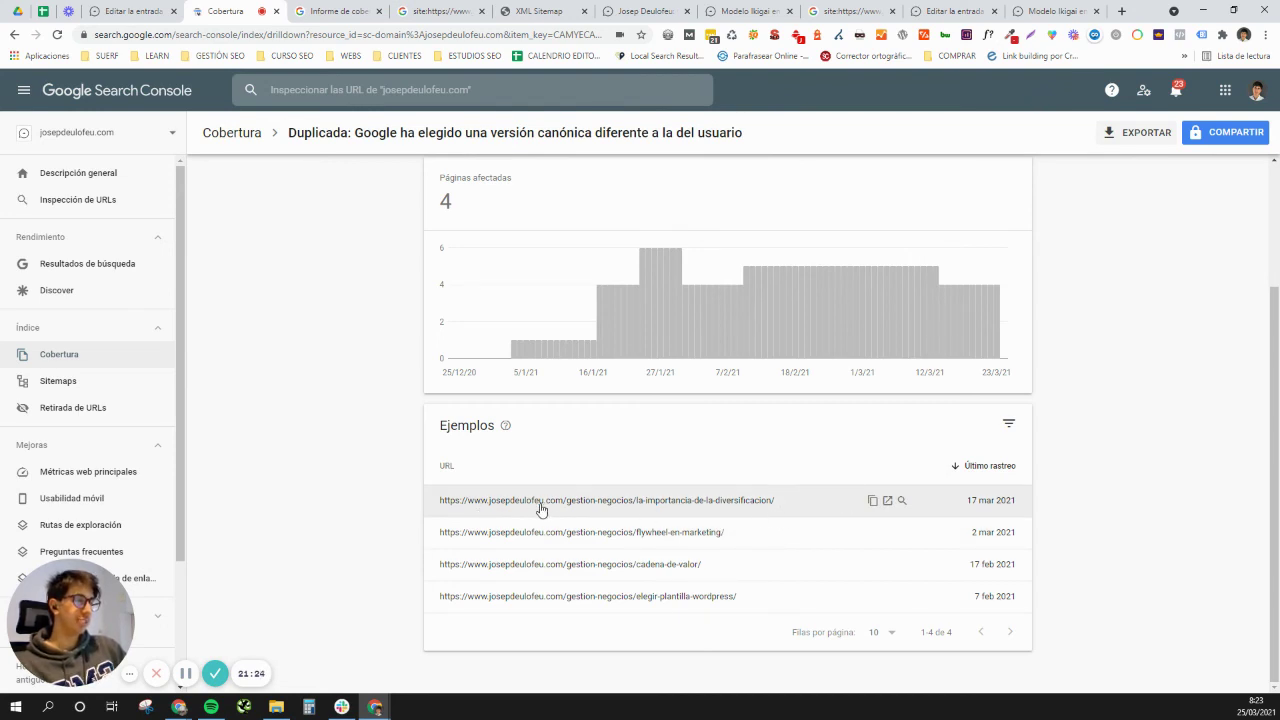
Step: Inspect the /gestion-negocios/la-importancia-de-la-diversificacion/ URL and compare its user-declared canonical with the one Google selected
{"action": "left_click", "coordinate": [812, 508]}
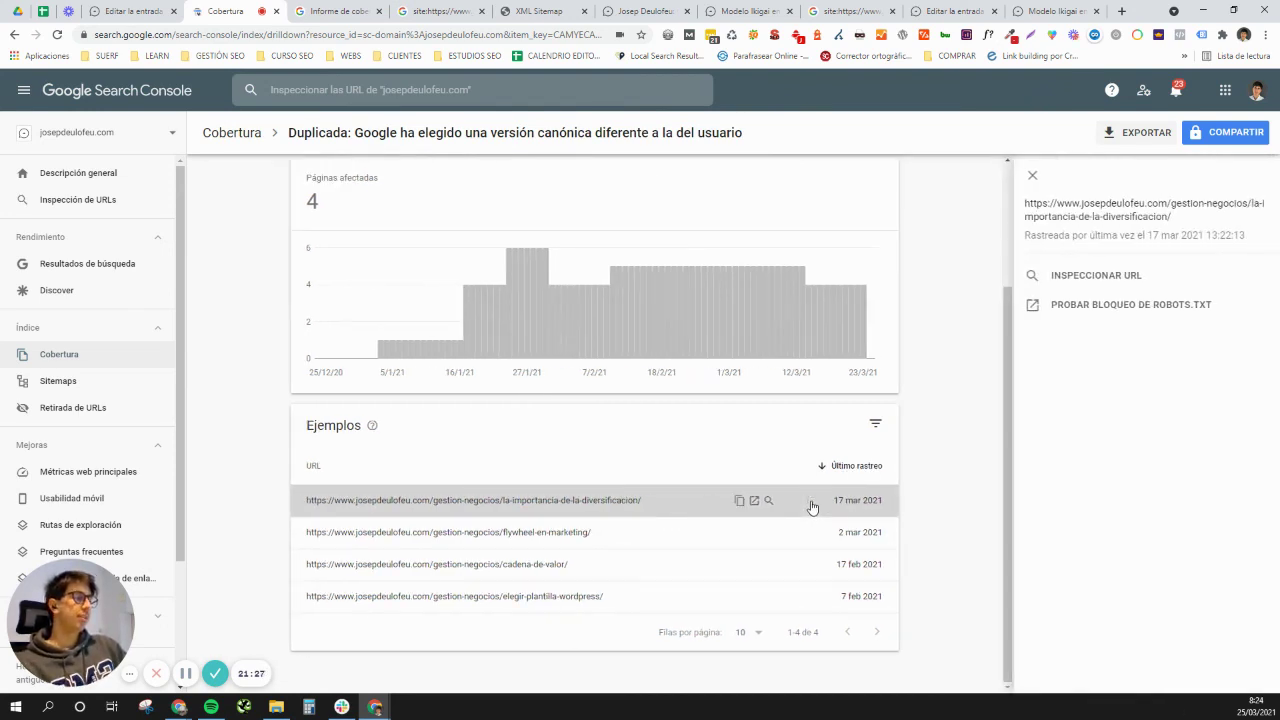
{"action": "left_click", "coordinate": [1098, 280]}
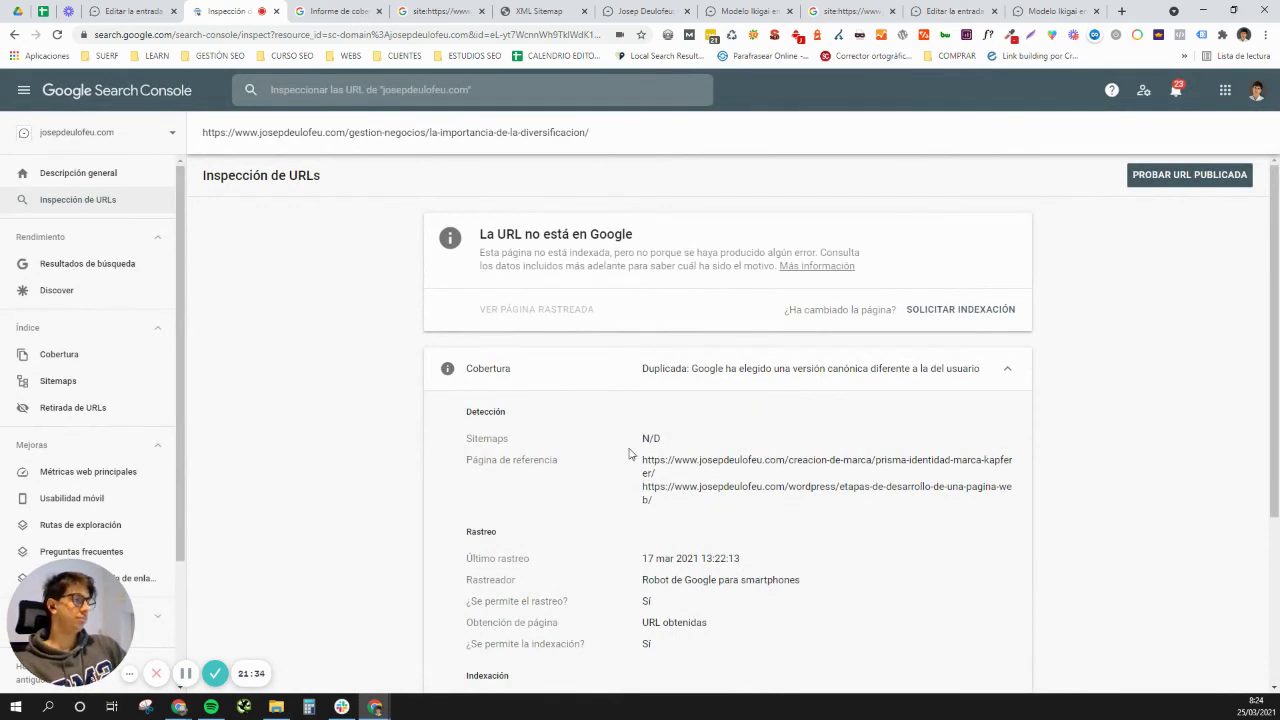
{"action": "scroll", "coordinate": [624, 371], "scroll_direction": "down", "scroll_amount": 1}
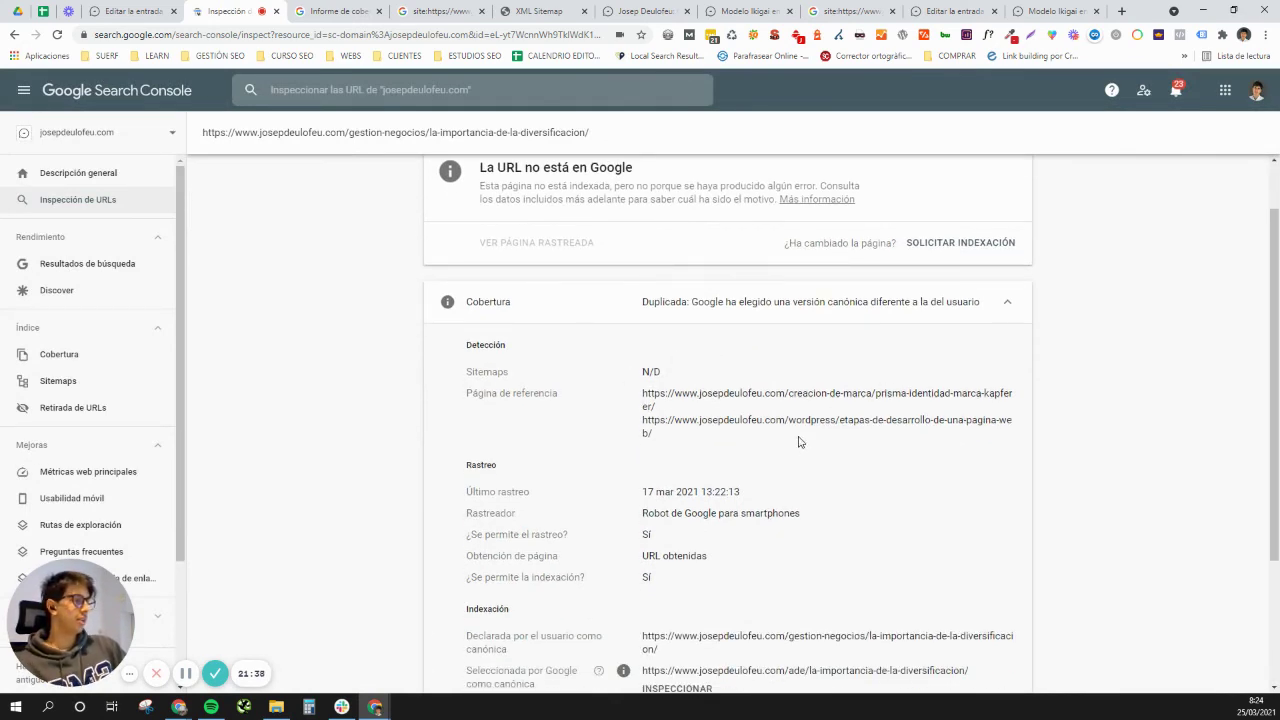
{"action": "scroll", "coordinate": [798, 442], "scroll_direction": "down", "scroll_amount": 3}
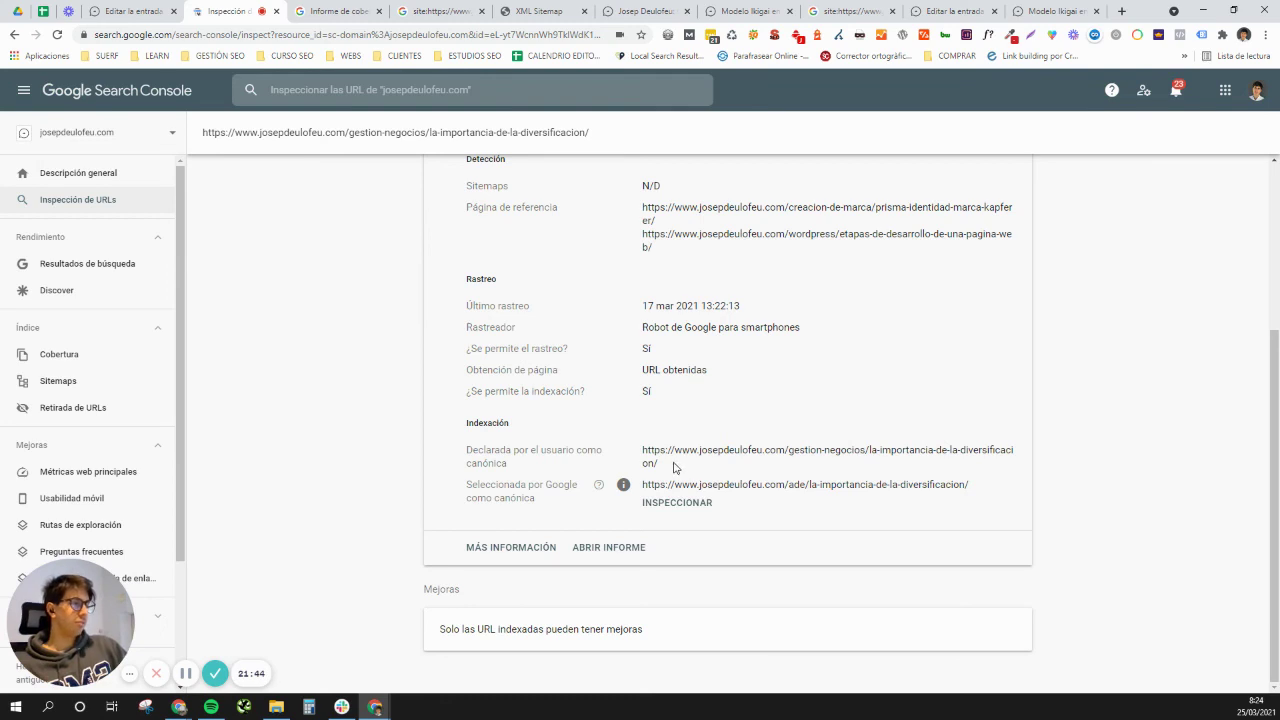
Step: Open the user-declared canonical address, /gestion-negocios/la-importancia-de-la-diversificacion/, in a new browser tab
{"action": "left_click_drag", "start_coordinate": [675, 467], "coordinate": [644, 450]}
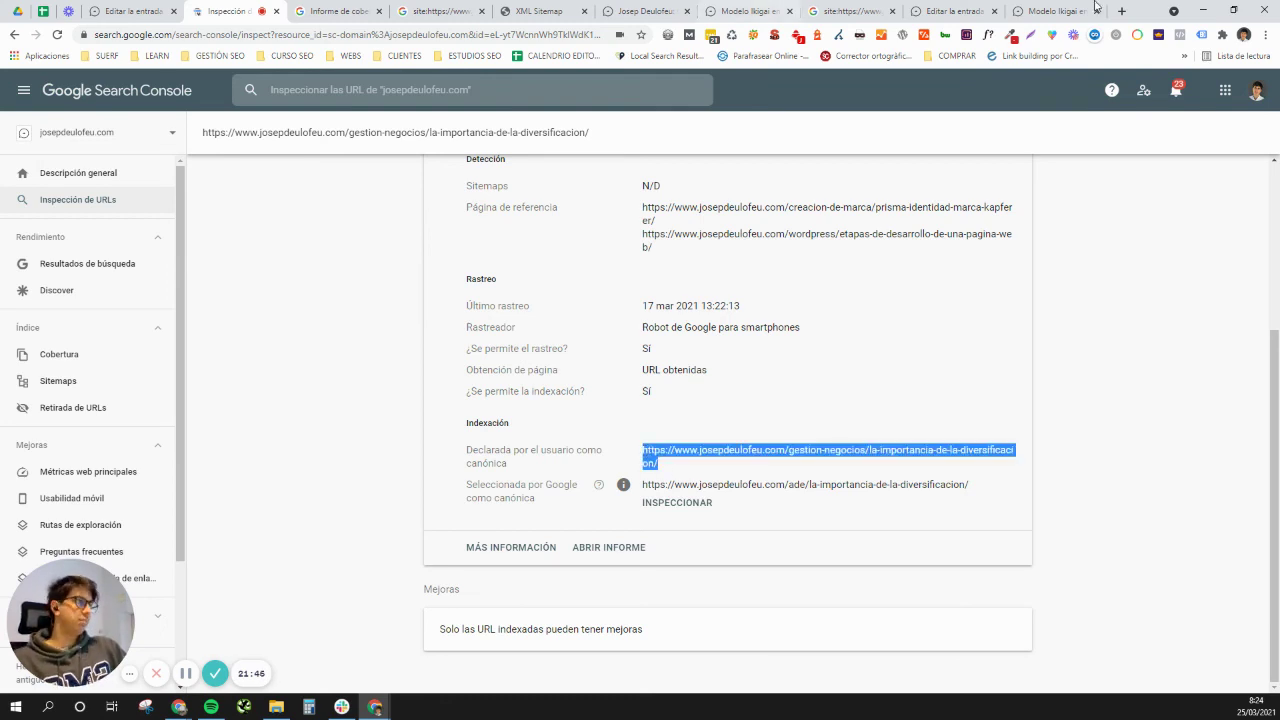
{"action": "left_click", "coordinate": [1122, 11]}
{"action": "type", "text": "https://www.josepdeulofeu.com/gestion-negocios/la-importancia-de-la-diversificacion/"}
{"action": "key", "text": "Return"}
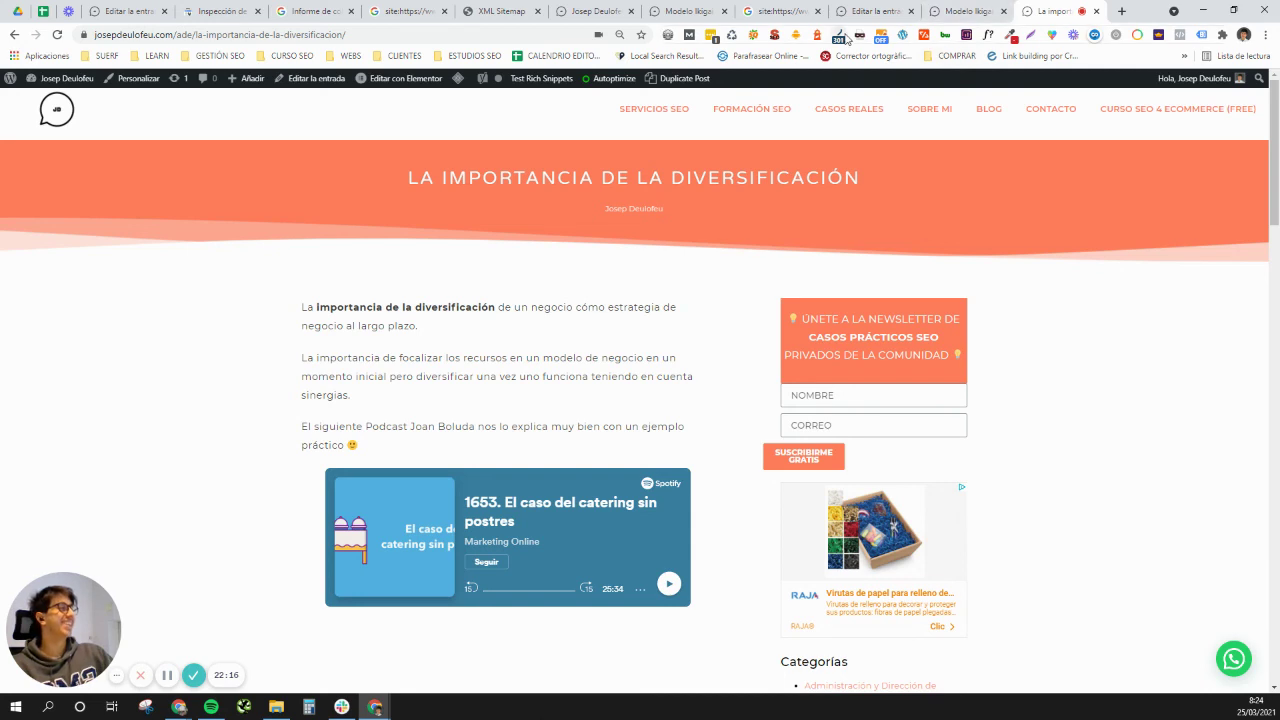
Step: Expand the canonical status in Robots Exclusion Checker for the diversification article and copy its current URL
{"action": "left_click", "coordinate": [797, 36]}
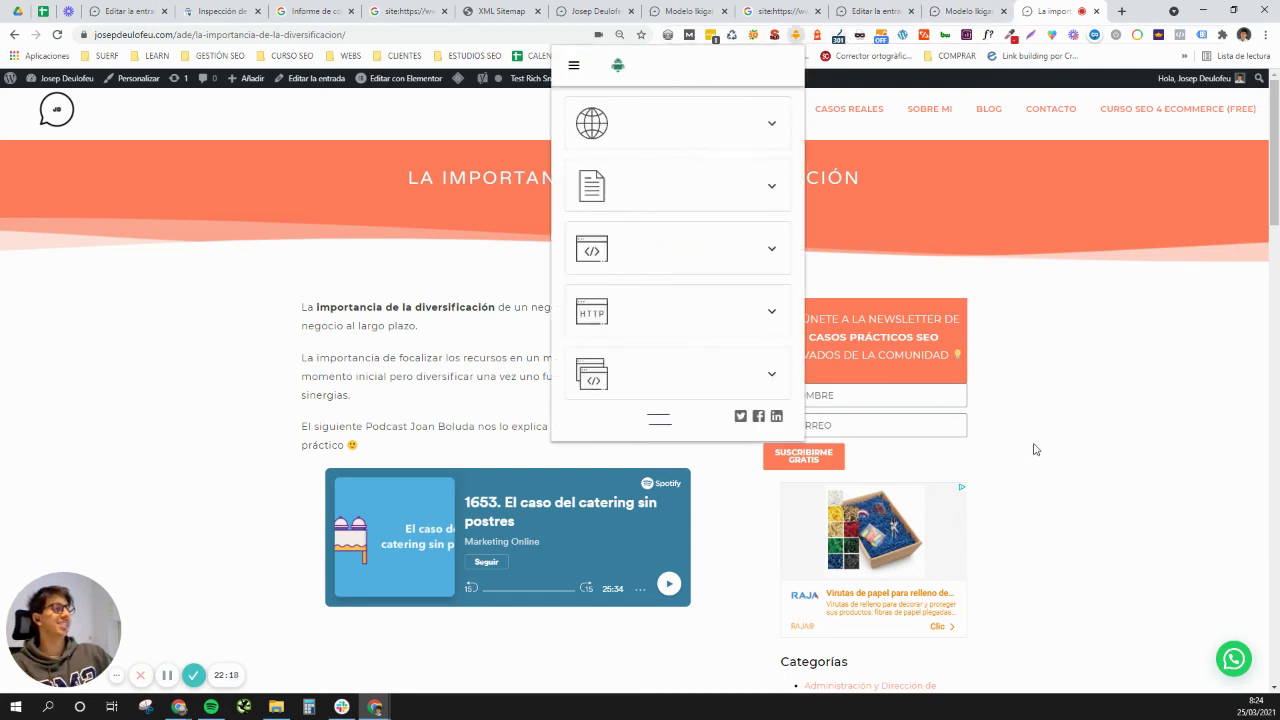
{"action": "left_click", "coordinate": [731, 378]}
{"action": "scroll", "coordinate": [706, 372], "scroll_direction": "down", "scroll_amount": 2}
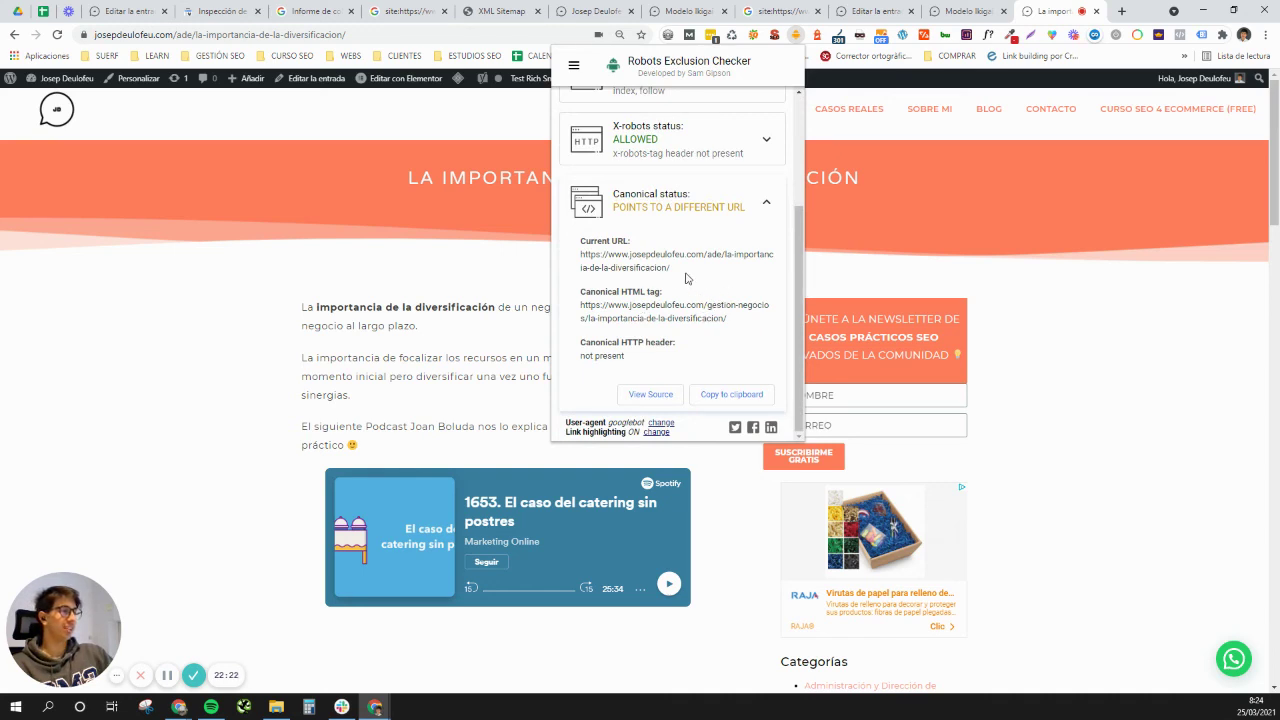
{"action": "left_click_drag", "start_coordinate": [686, 277], "coordinate": [580, 260]}
{"action": "key", "text": "ctrl+c"}
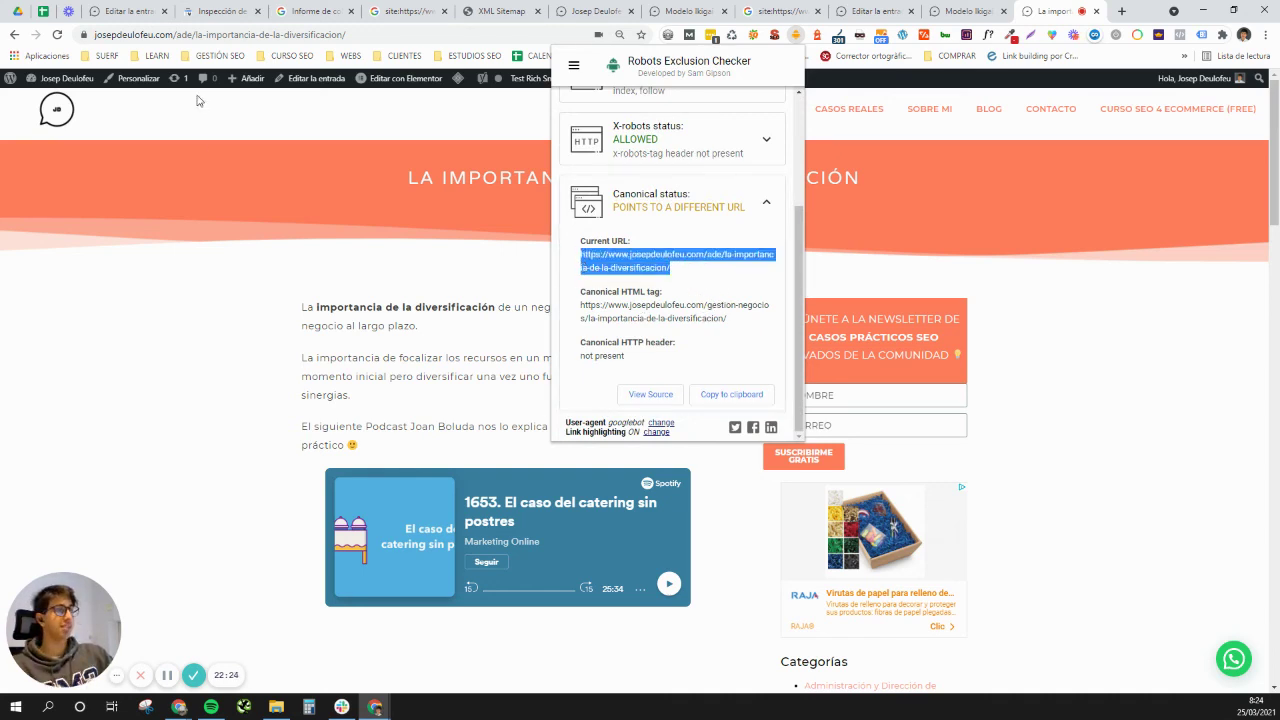
Step: Open the diversification article in the WordPress editor and expand the "Avanzado" section of its Yoast SEO settings
{"action": "left_click", "coordinate": [297, 83]}
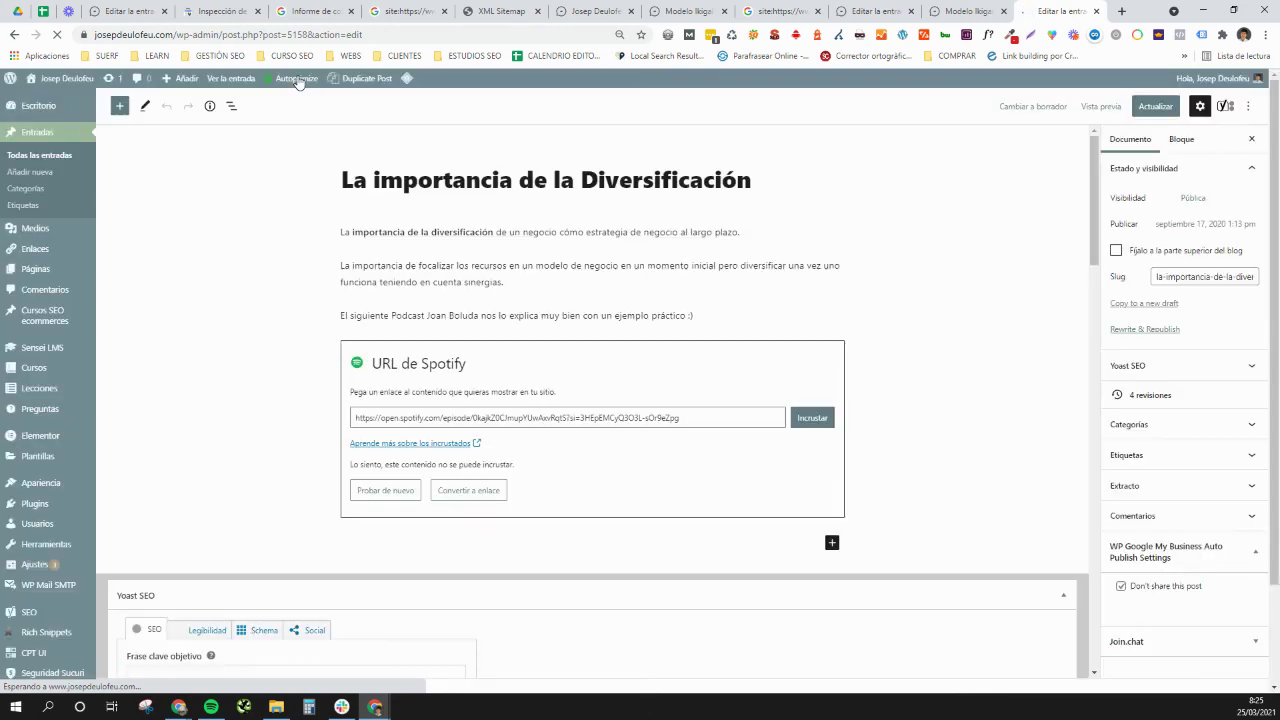
{"action": "scroll", "coordinate": [523, 363], "scroll_direction": "down", "scroll_amount": 3}
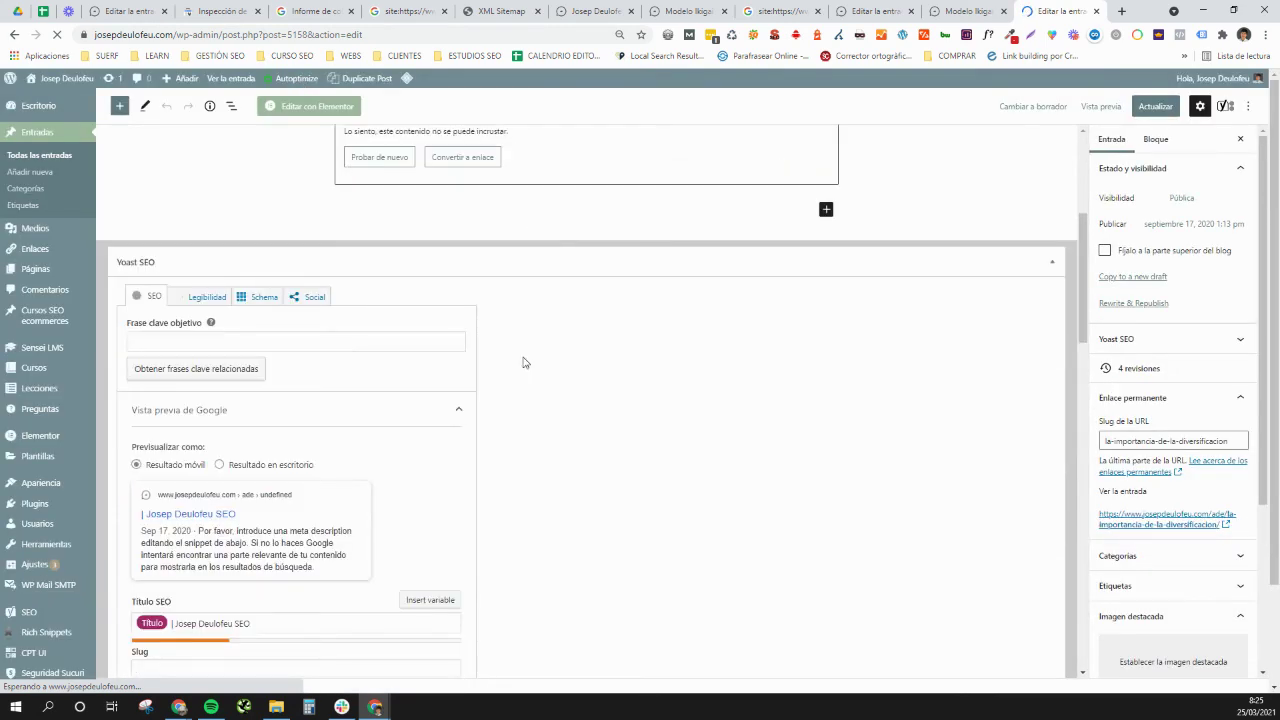
{"action": "scroll", "coordinate": [420, 496], "scroll_direction": "down", "scroll_amount": 1}
{"action": "scroll", "coordinate": [420, 496], "scroll_direction": "down", "scroll_amount": 3}
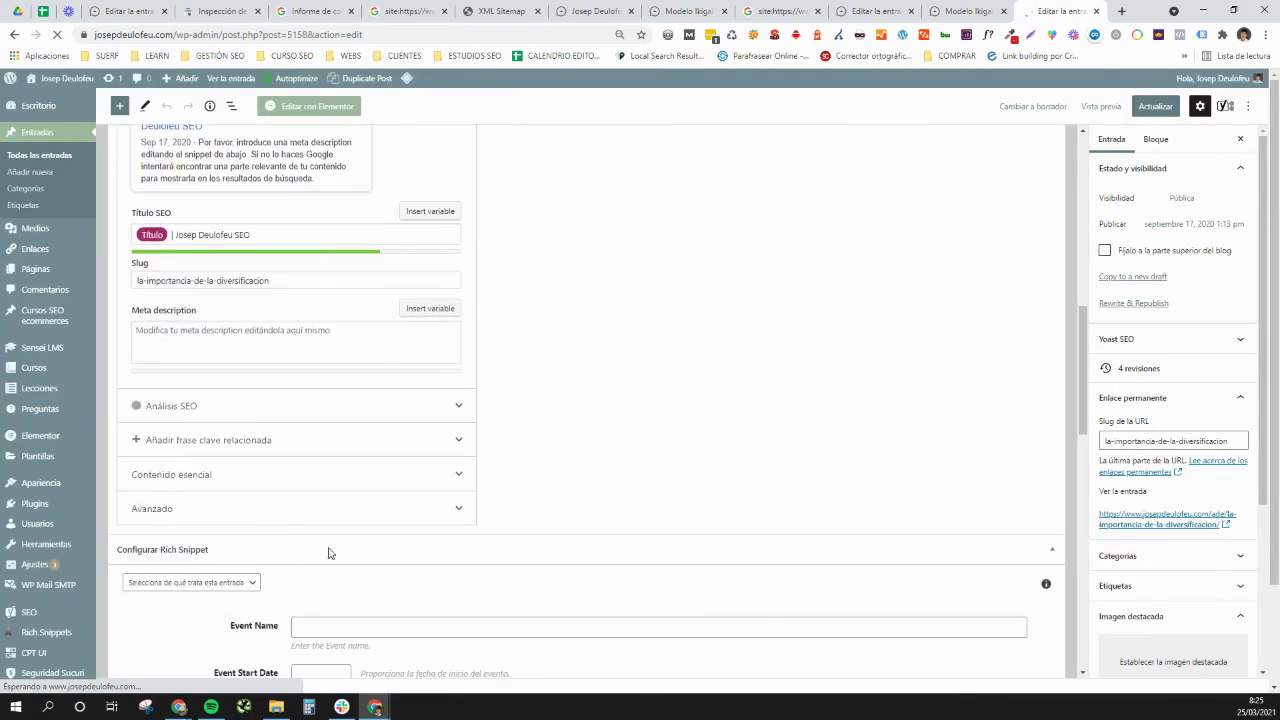
{"action": "scroll", "coordinate": [329, 551], "scroll_direction": "up", "scroll_amount": 1}
{"action": "scroll", "coordinate": [404, 566], "scroll_direction": "down", "scroll_amount": 2}
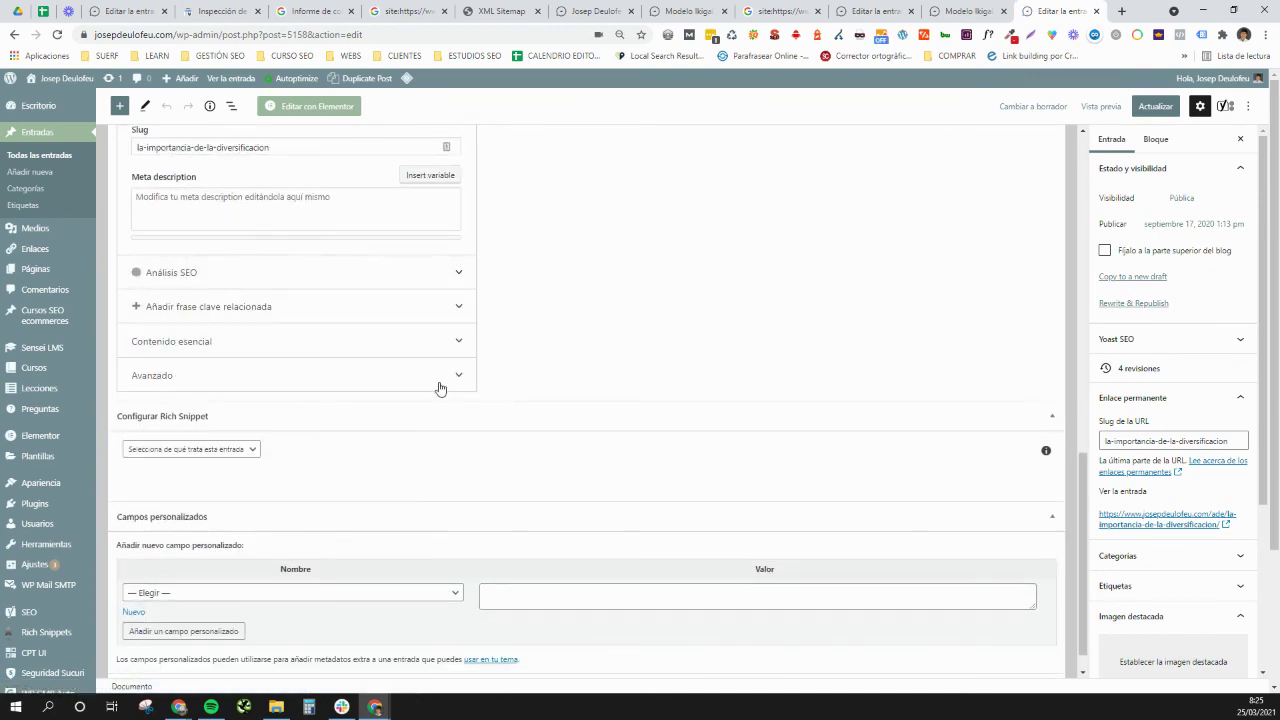
{"action": "left_click", "coordinate": [436, 389]}
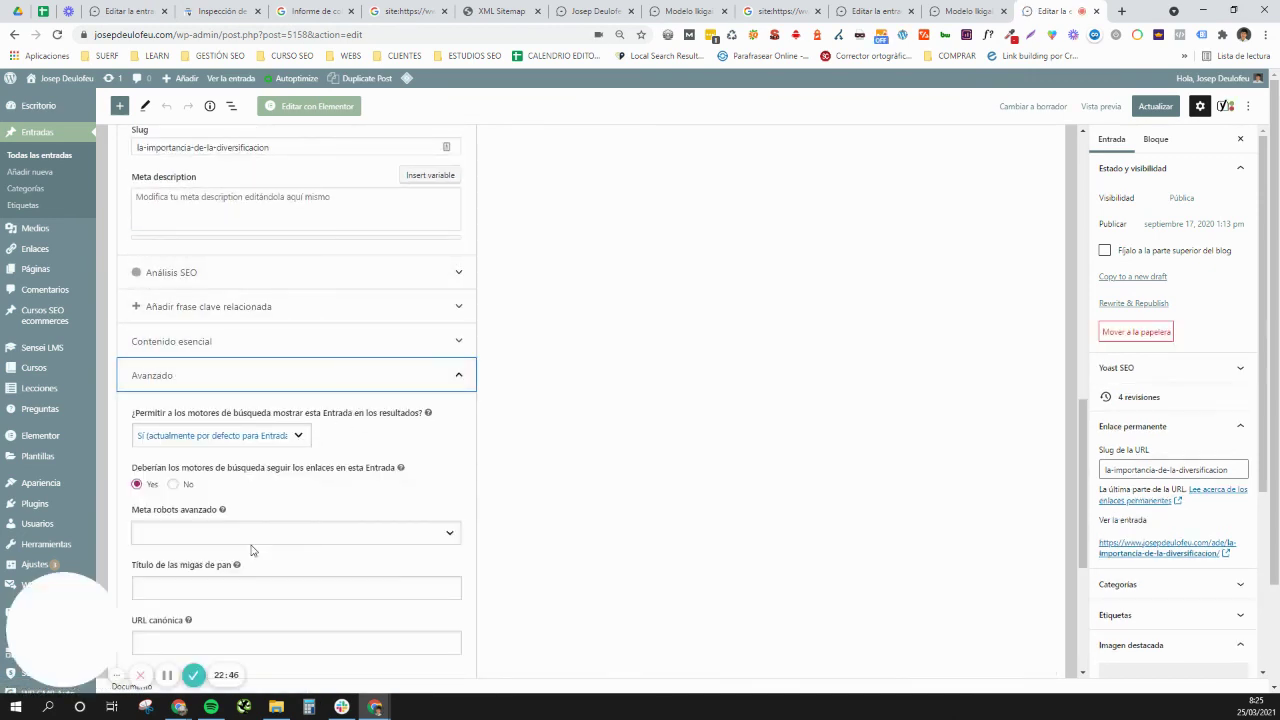
Step: Set the article's "URL canónica" to the copied full /ade/la-importancia-de-la-diversificacion/ address and update the post
{"action": "scroll", "coordinate": [240, 555], "scroll_direction": "down", "scroll_amount": 3}
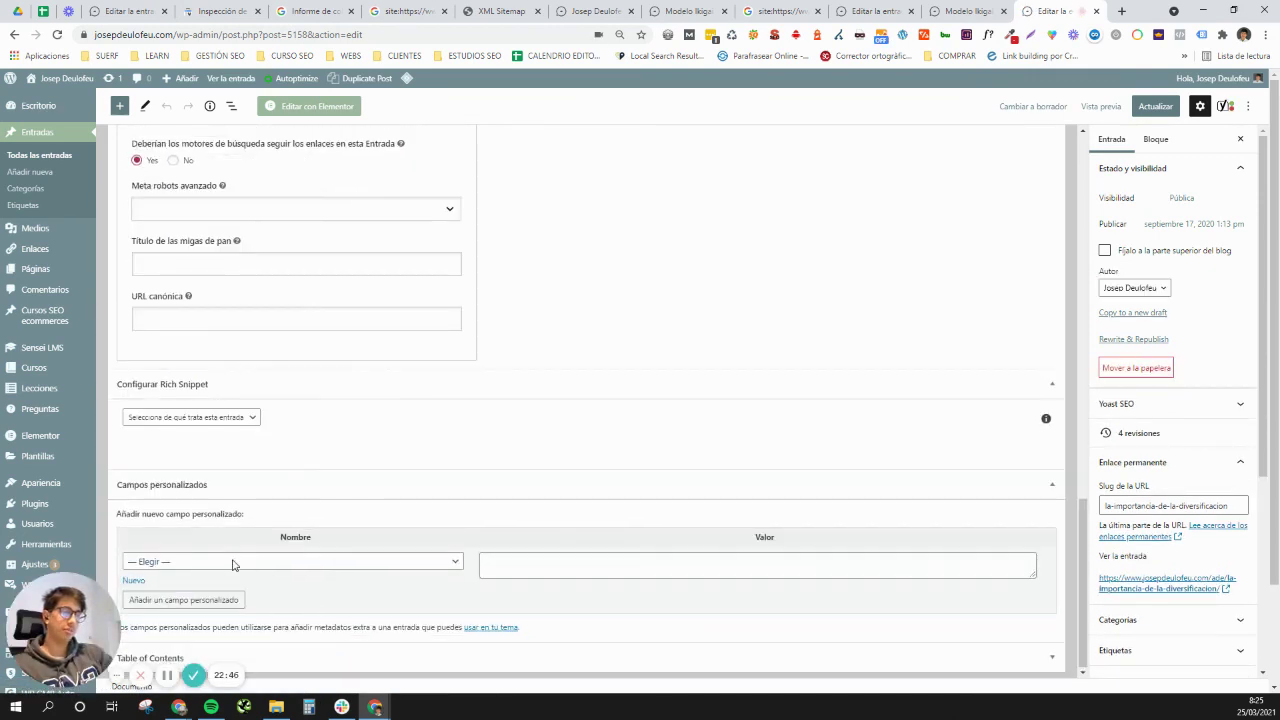
{"action": "left_click", "coordinate": [184, 322]}
{"action": "key", "text": "ctrl+v"}
{"action": "scroll", "coordinate": [969, 324], "scroll_direction": "up", "scroll_amount": 2}
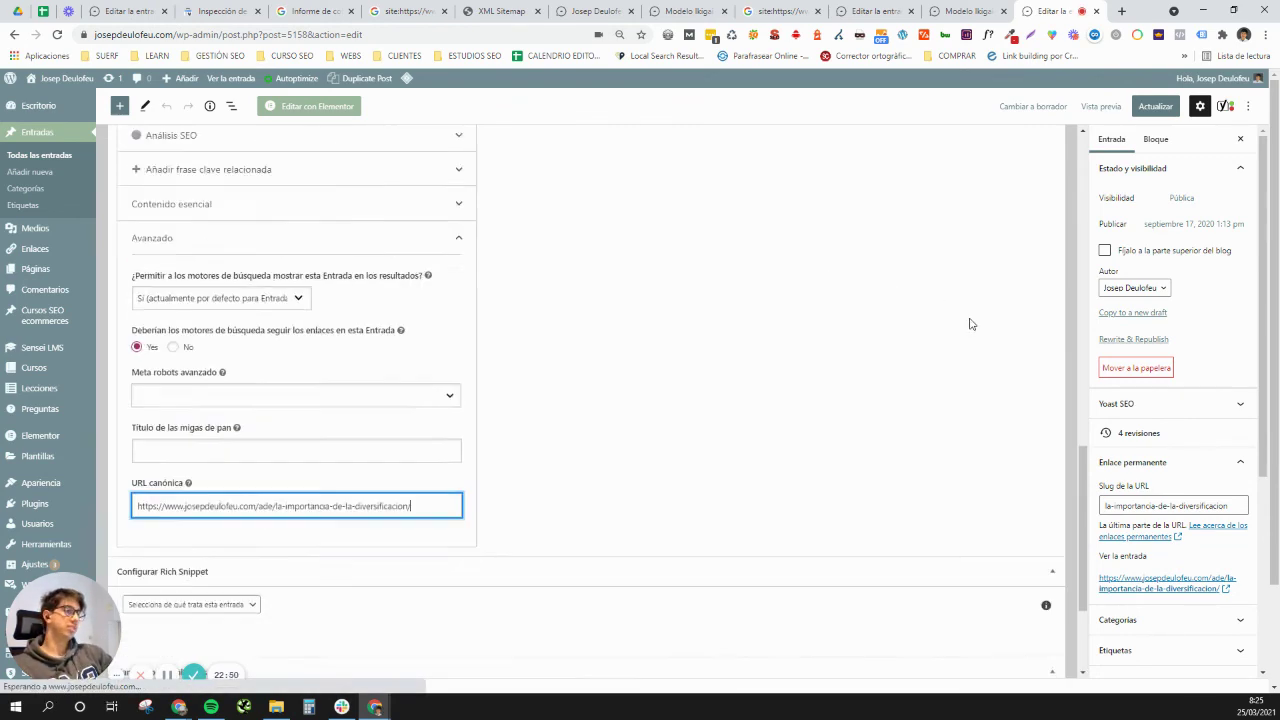
{"action": "scroll", "coordinate": [969, 324], "scroll_direction": "up", "scroll_amount": 10}
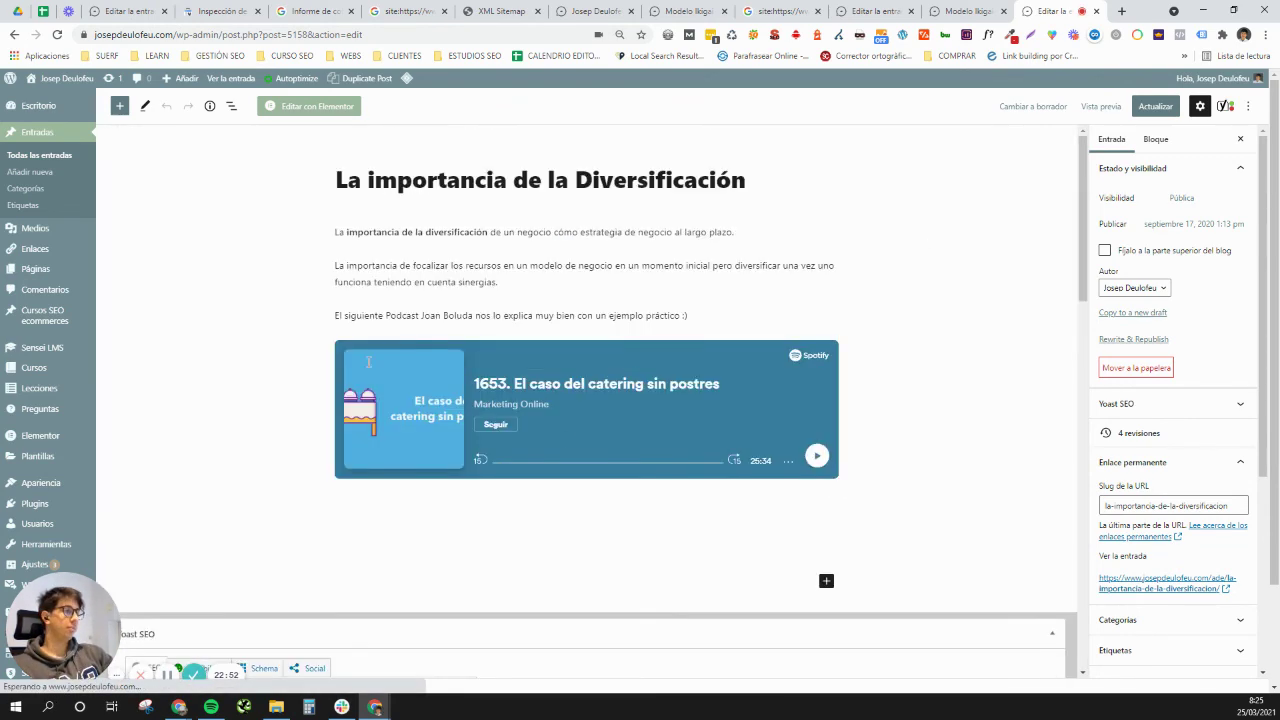
{"action": "left_click", "coordinate": [1163, 107]}
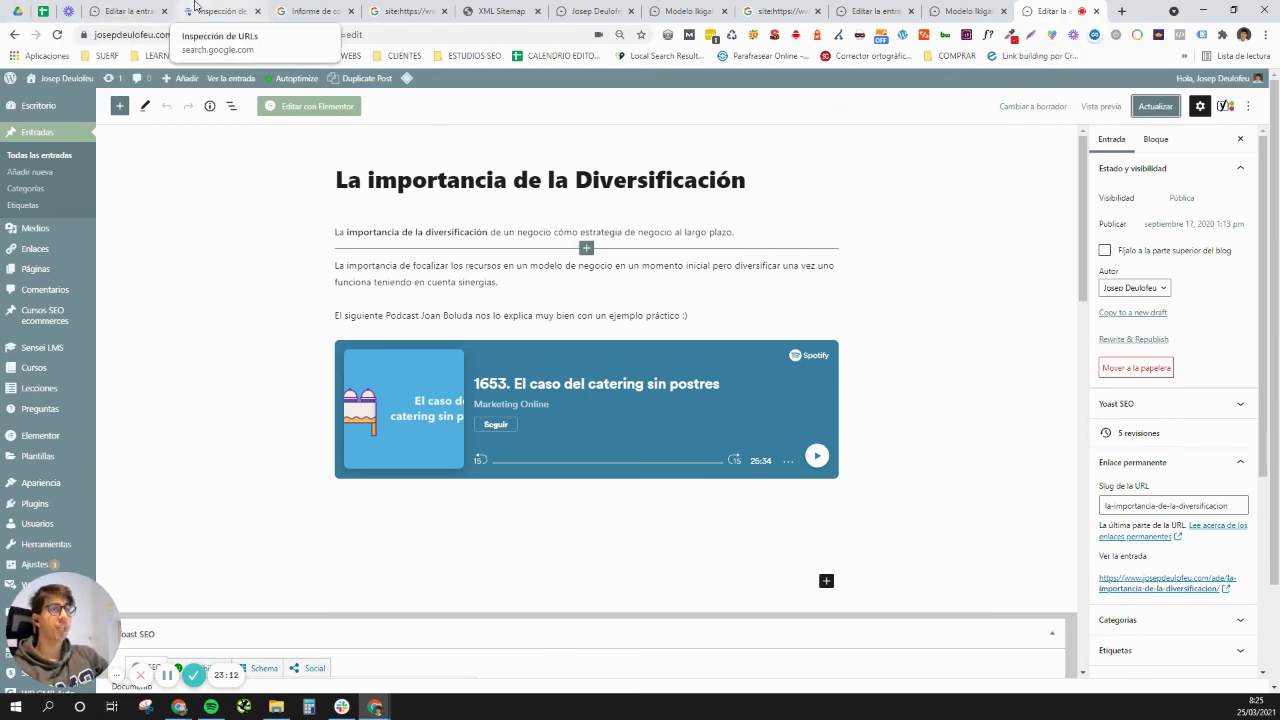
Step: Revisit the diversification URL's inspection in Search Console and return to the WordPress draft's "¿Cómo revisar URLs indexadas?" section
{"action": "left_click", "coordinate": [199, 7]}
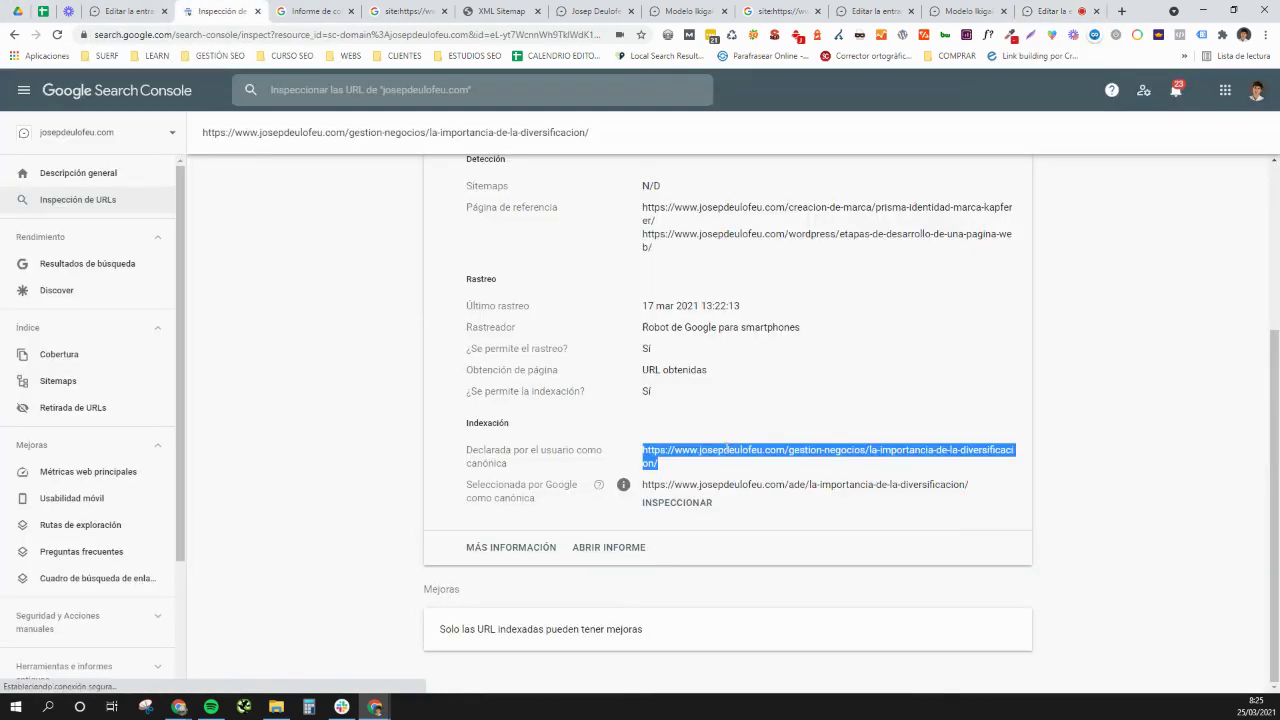
{"action": "scroll", "coordinate": [331, 363], "scroll_direction": "up", "scroll_amount": 3}
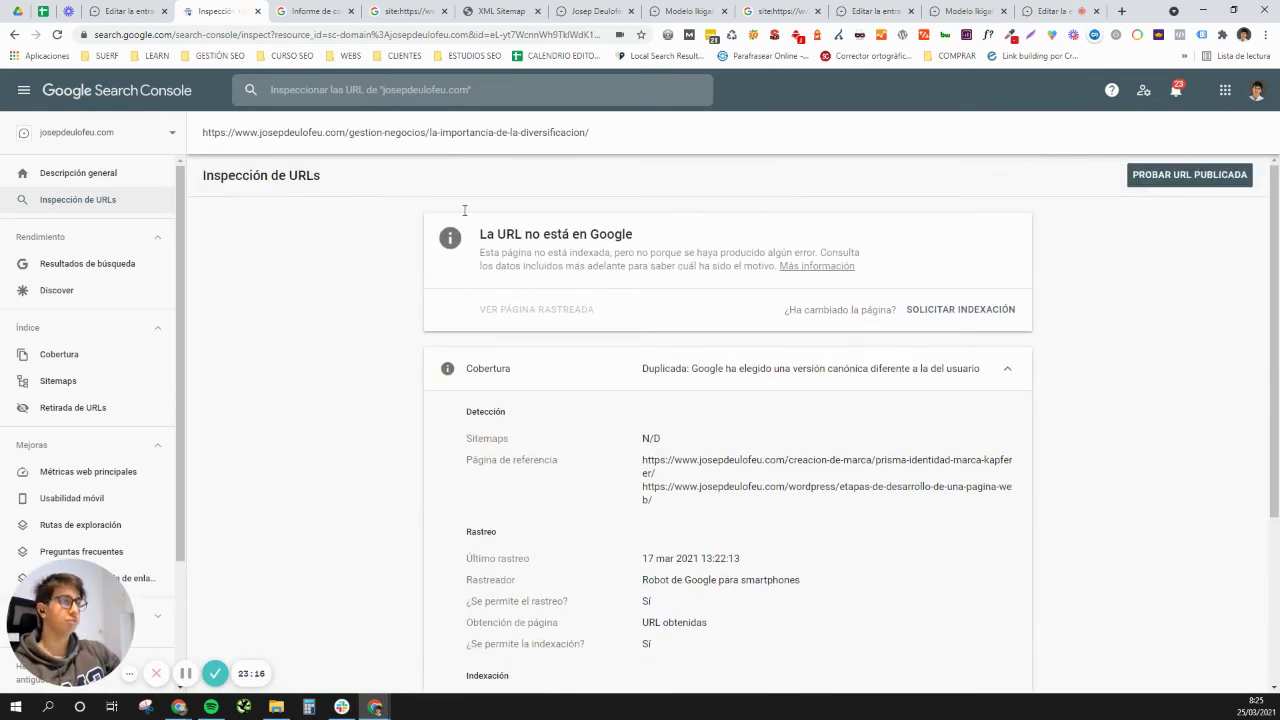
{"action": "left_click", "coordinate": [147, 6]}
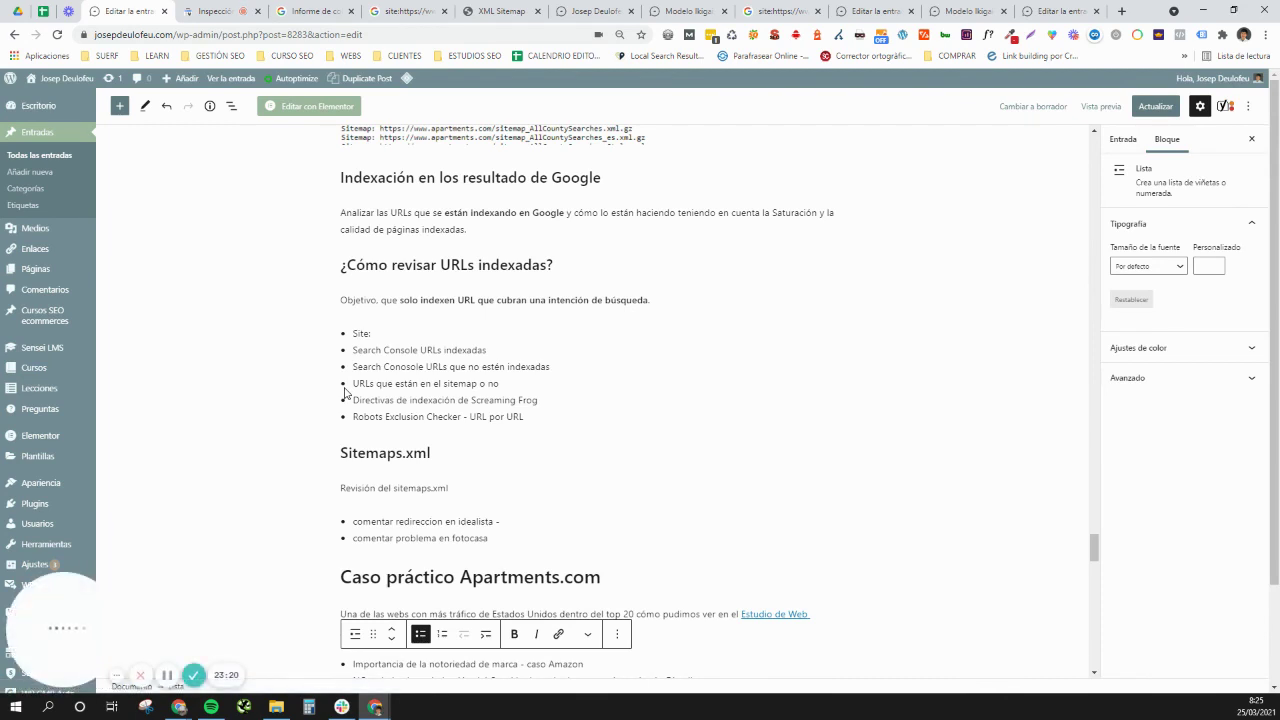